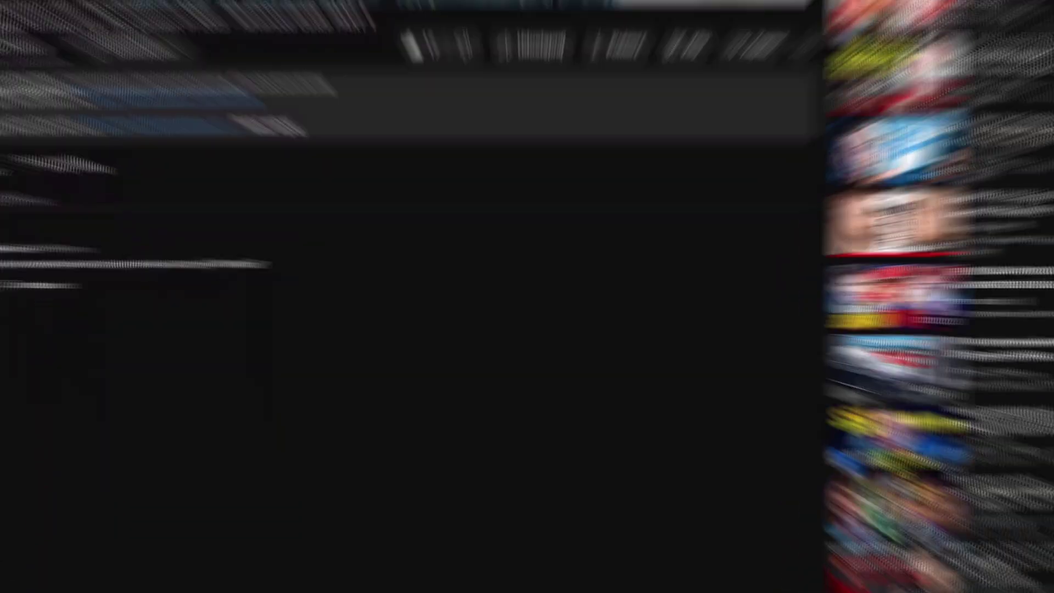
- Write the comment 'Awesome video!!!' under the Facebook ads guide video
click(137, 510)
text(A)
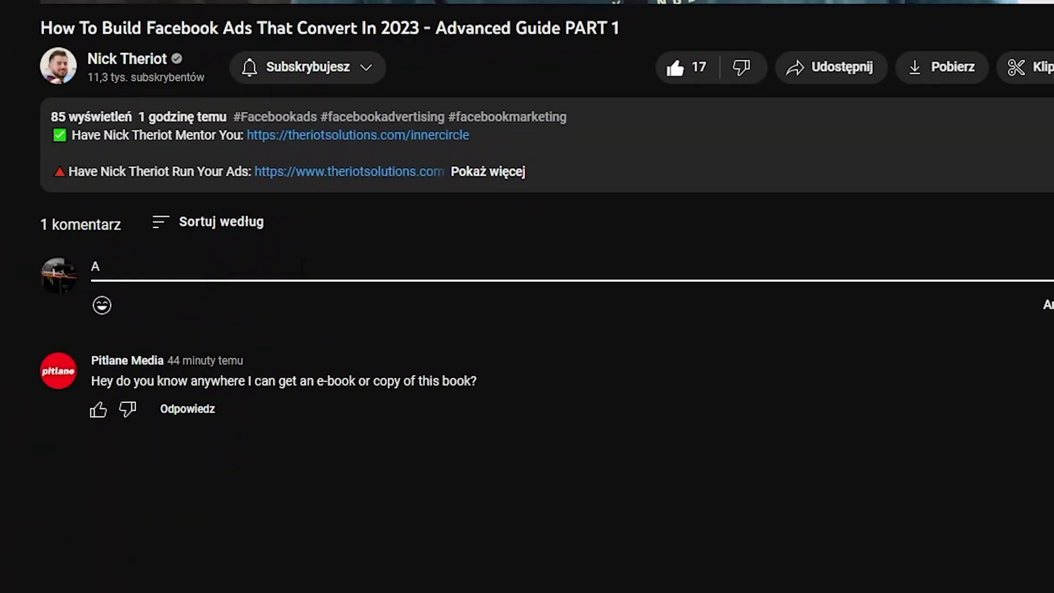
text(wesome video!!!)
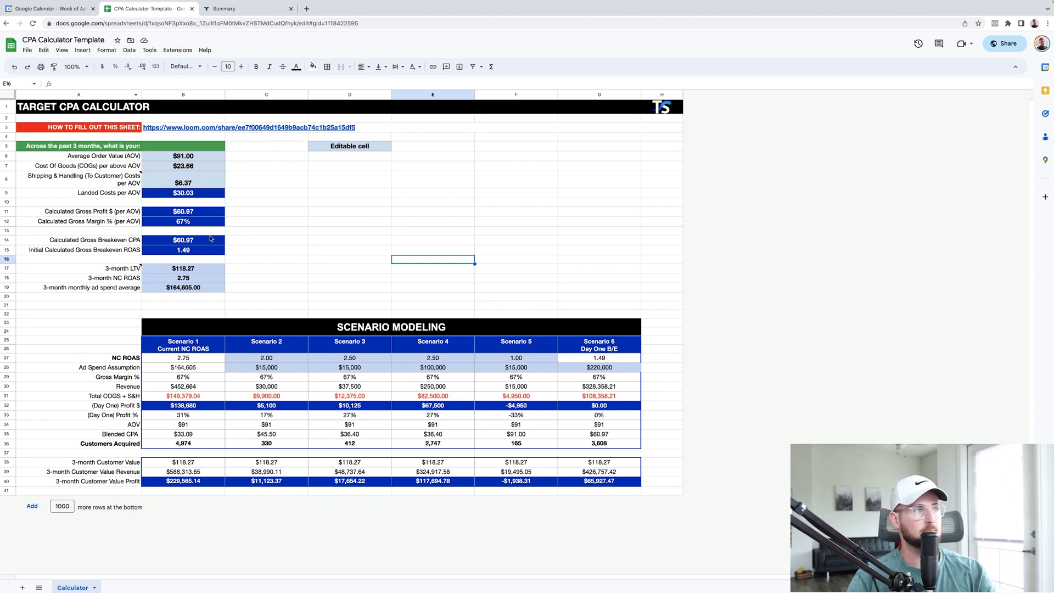
click(27, 51)
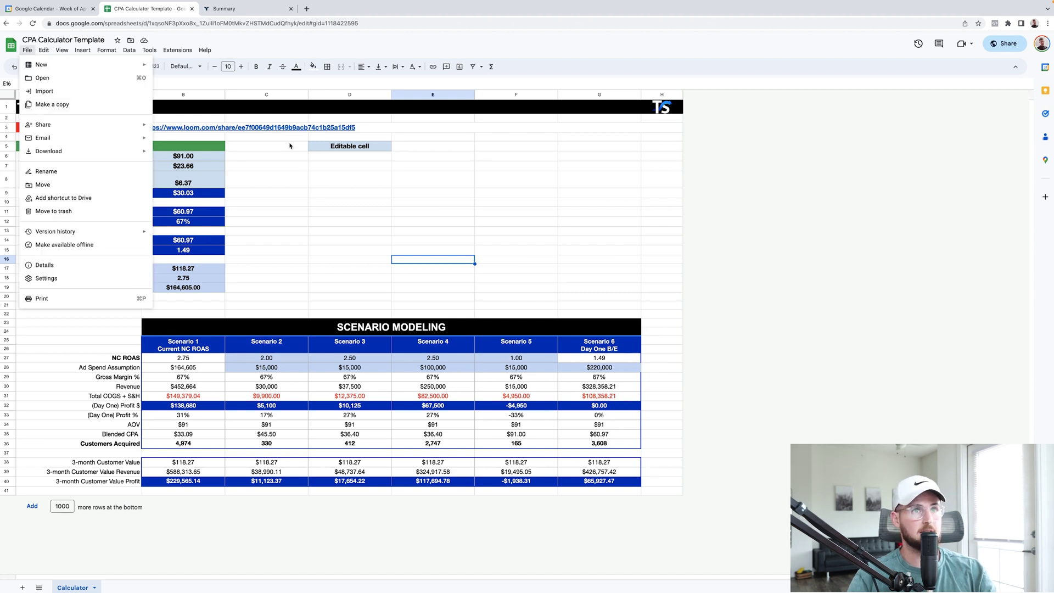
click(419, 194)
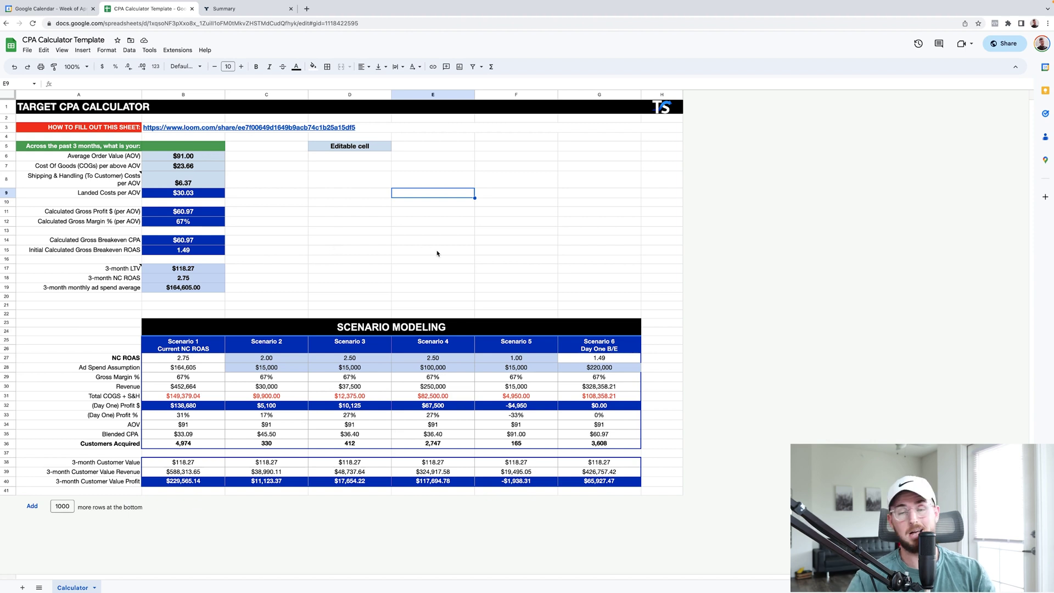
click(471, 254)
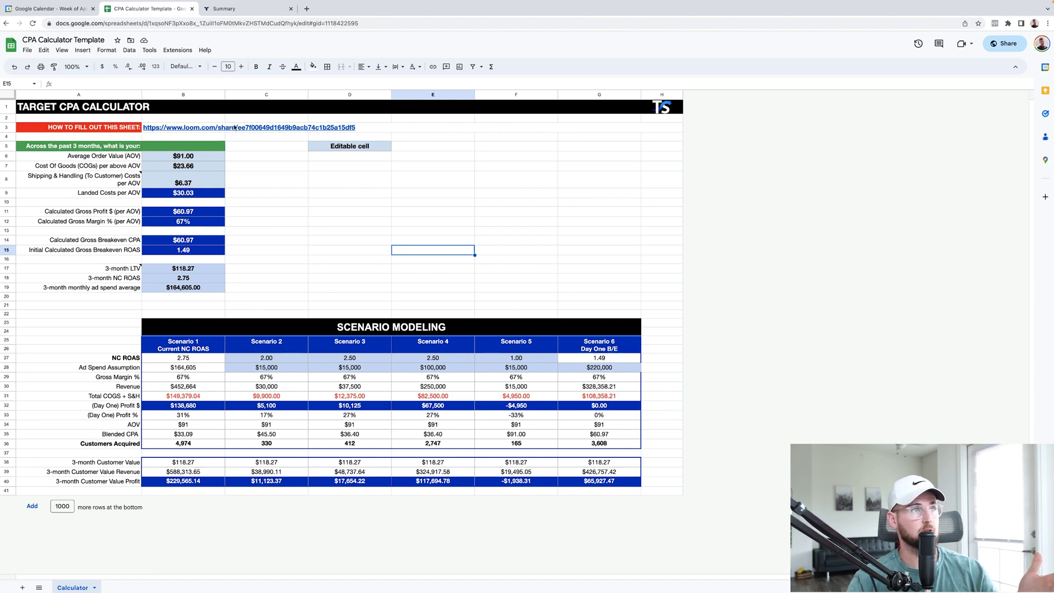
click(303, 225)
click(425, 240)
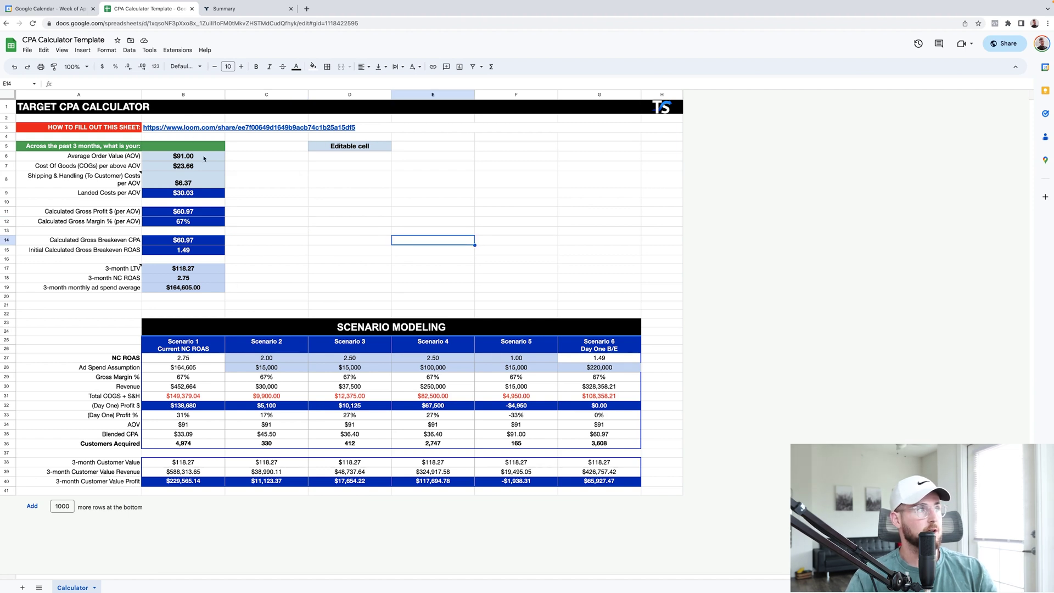
click(202, 158)
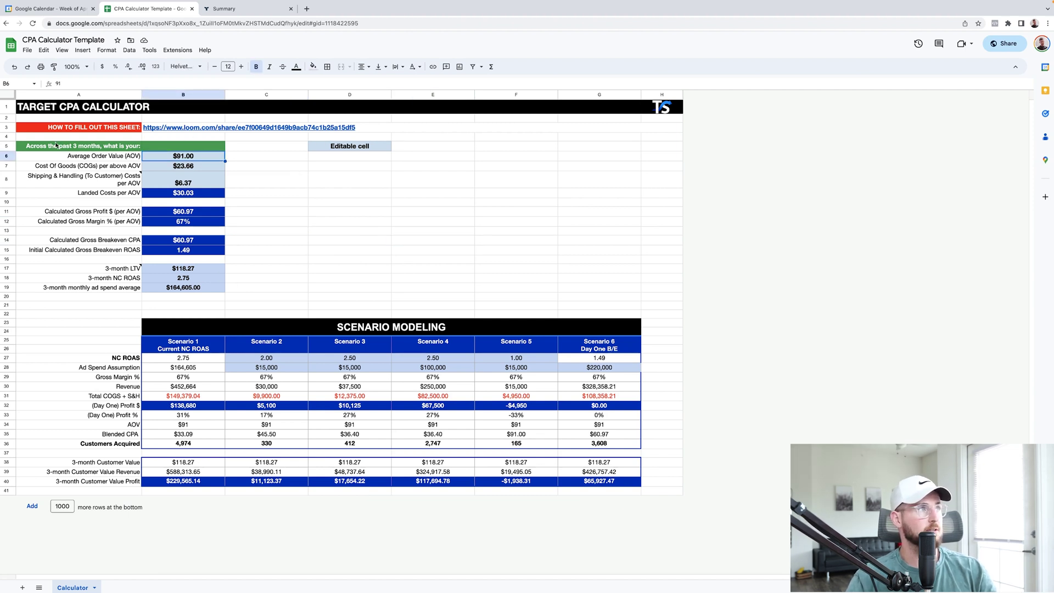
click(248, 10)
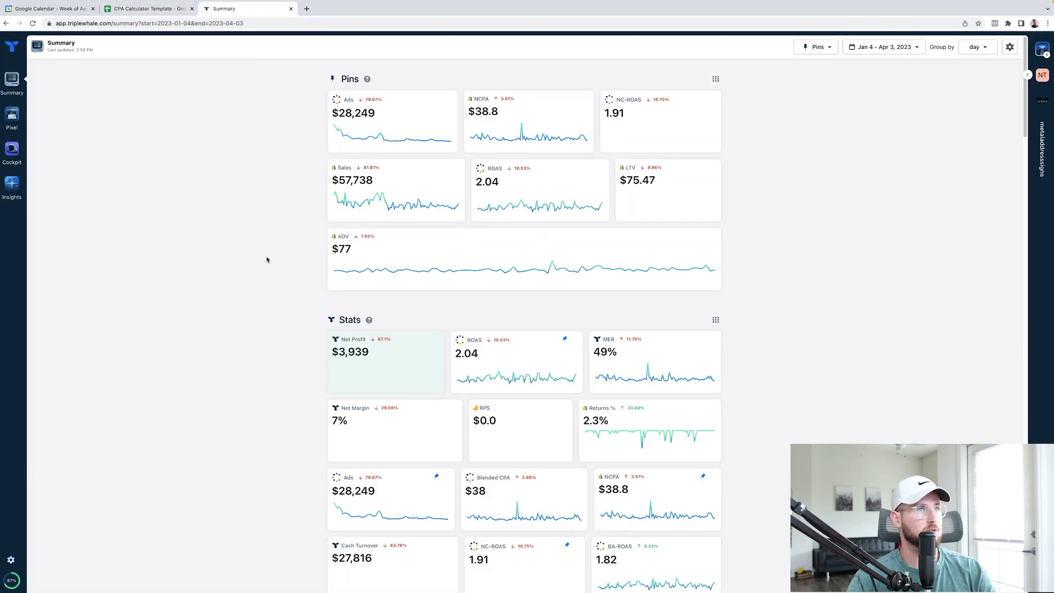
click(881, 48)
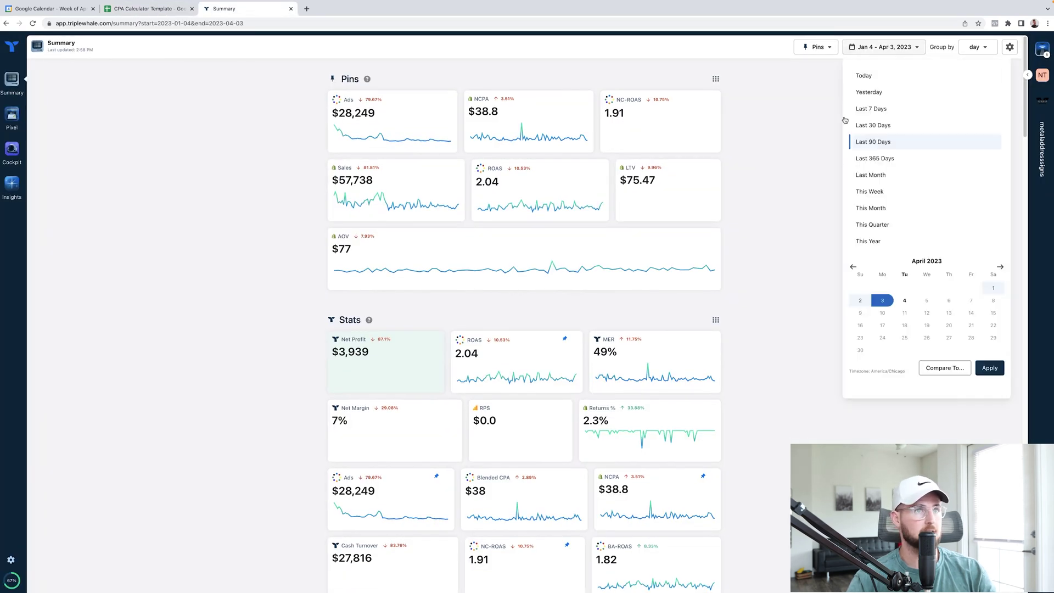
click(767, 223)
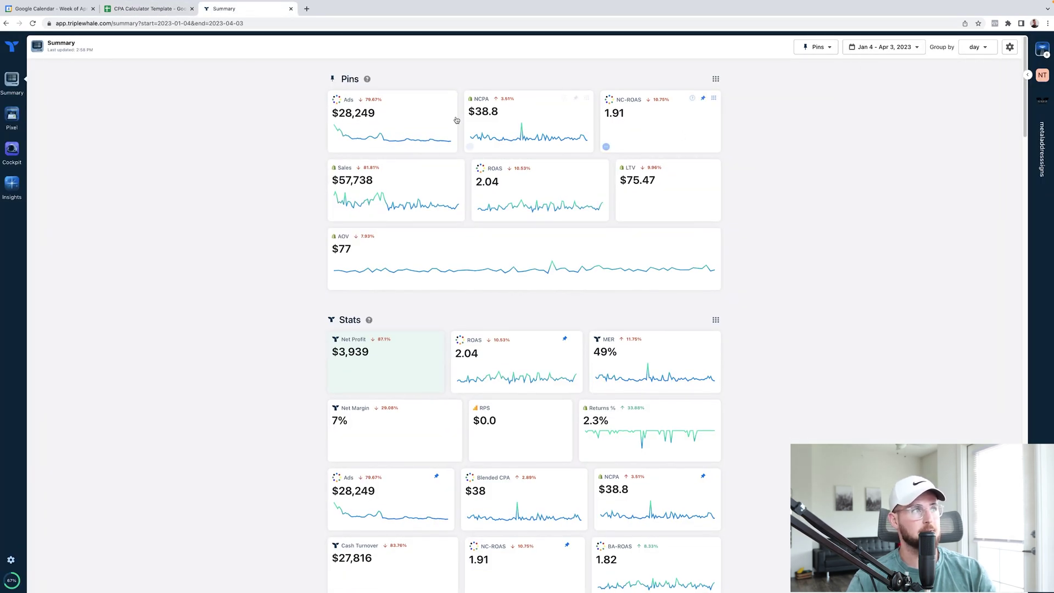
click(154, 11)
click(281, 212)
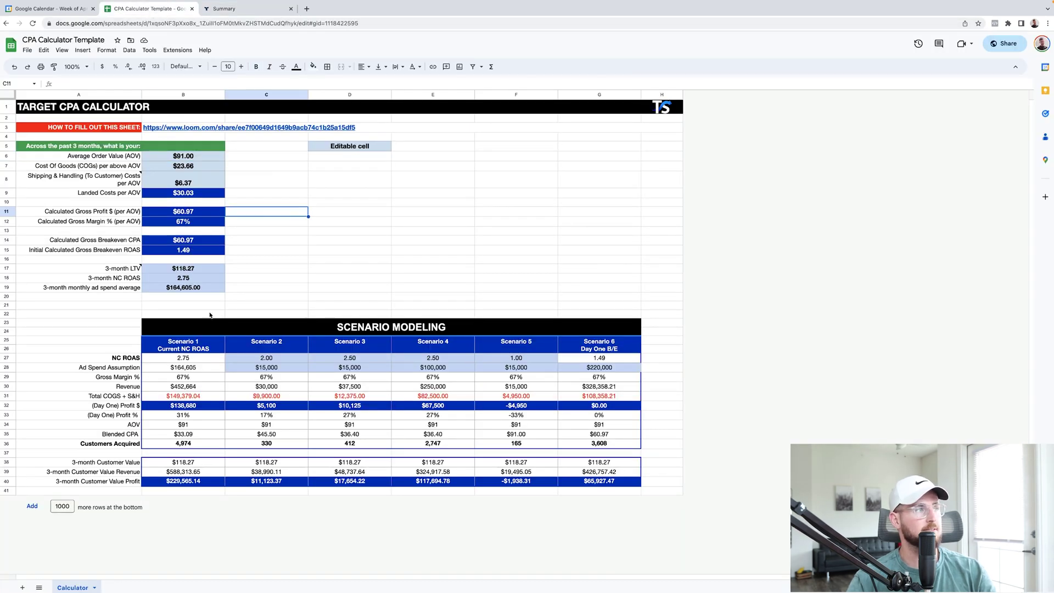
click(183, 156)
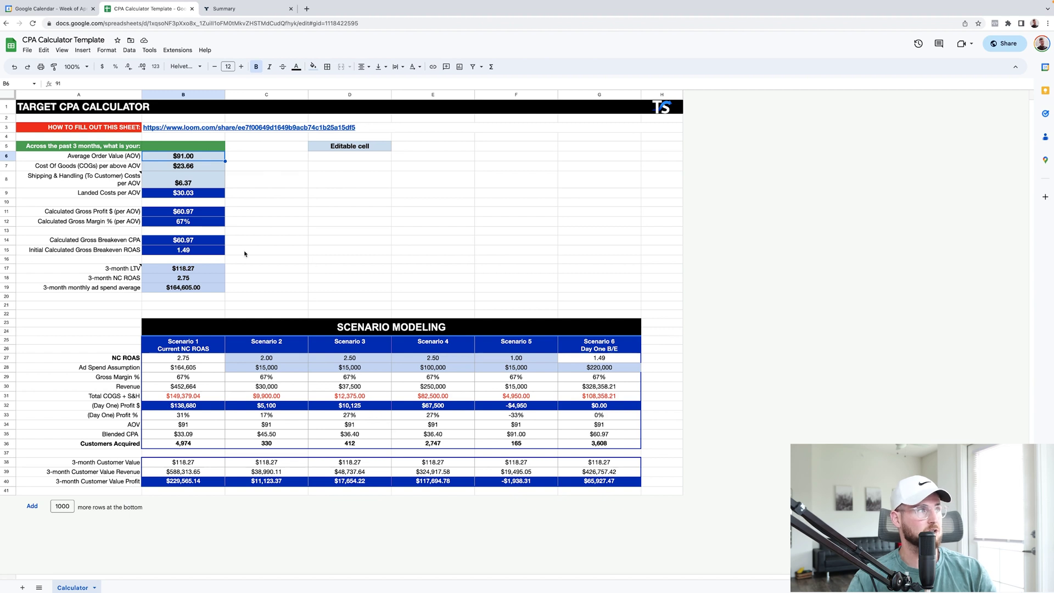
click(283, 254)
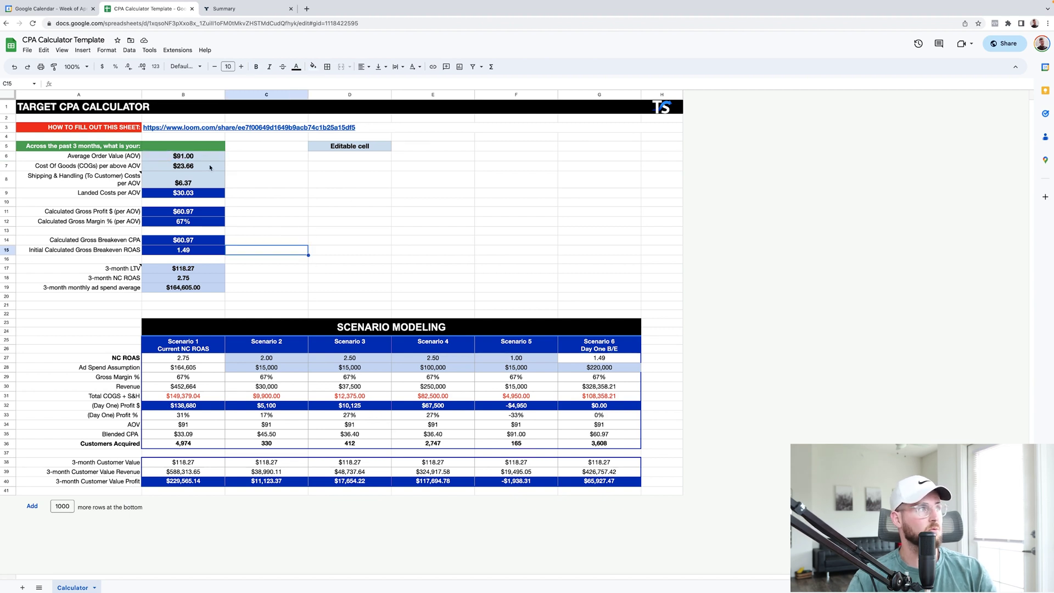
click(210, 167)
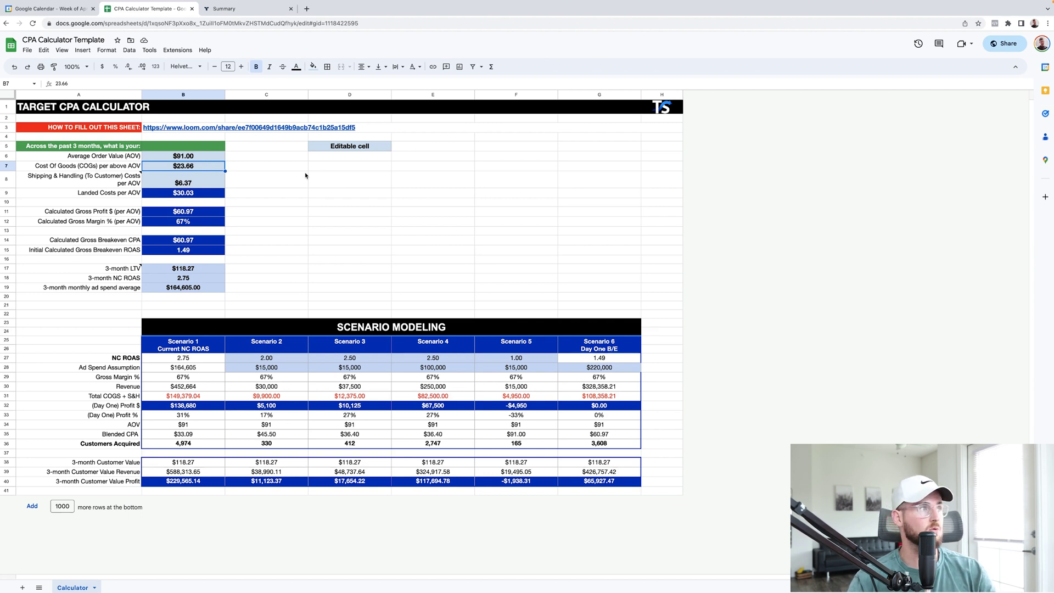
click(185, 158)
click(186, 167)
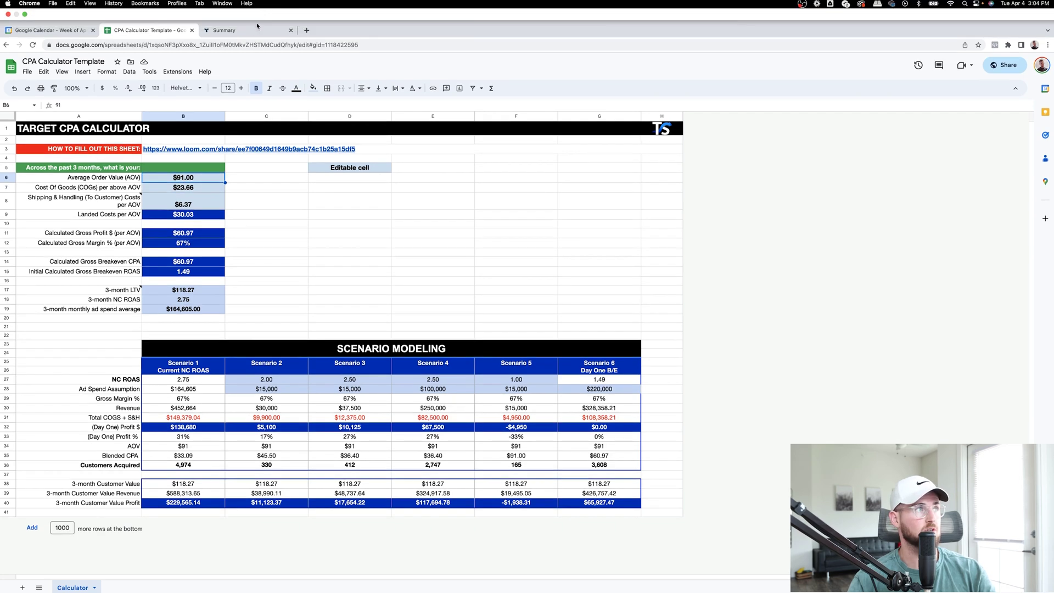
click(258, 33)
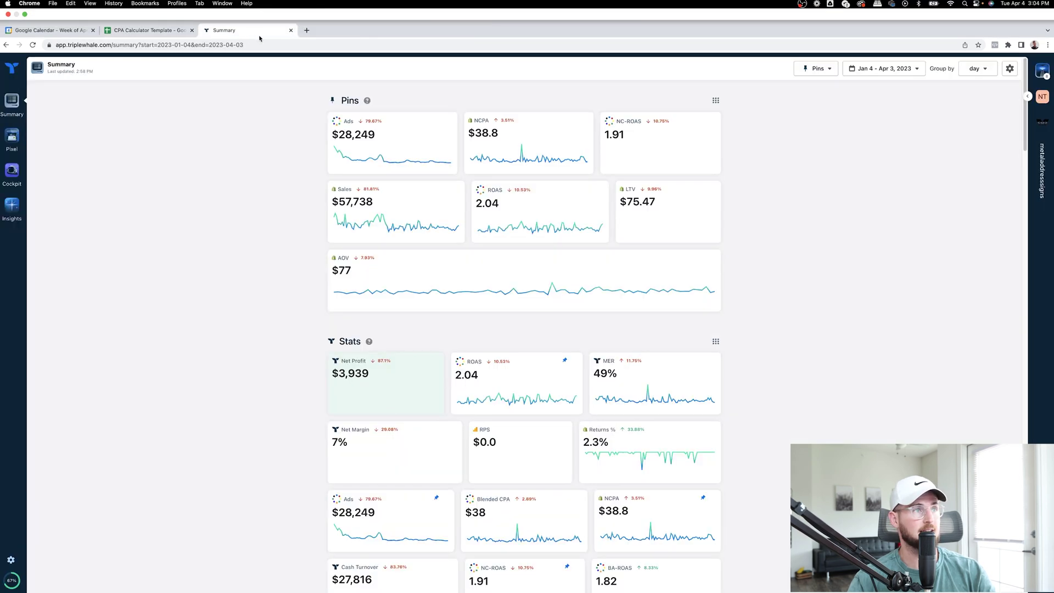
click(154, 17)
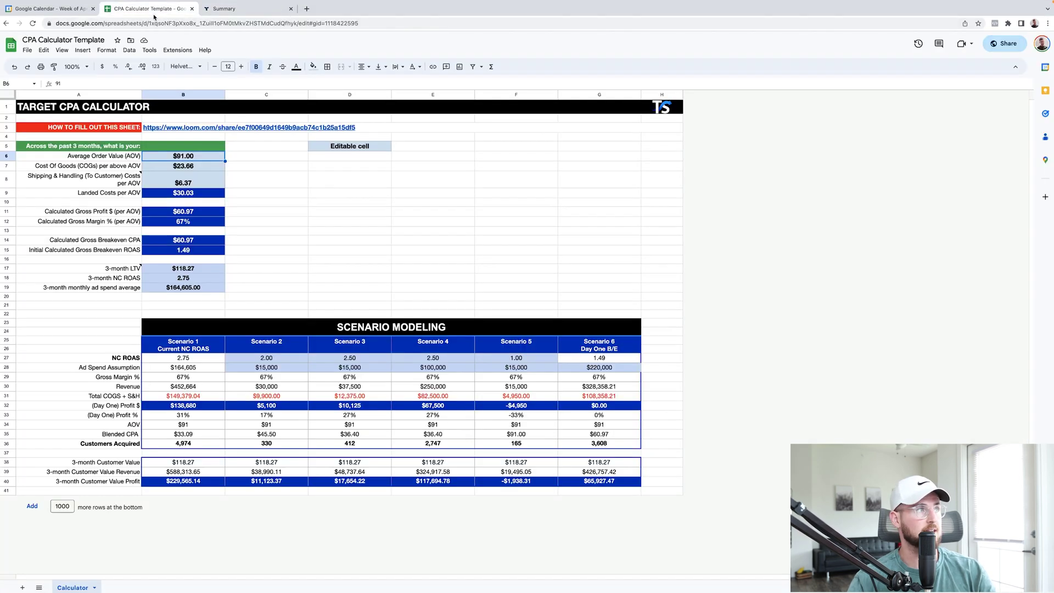
click(182, 179)
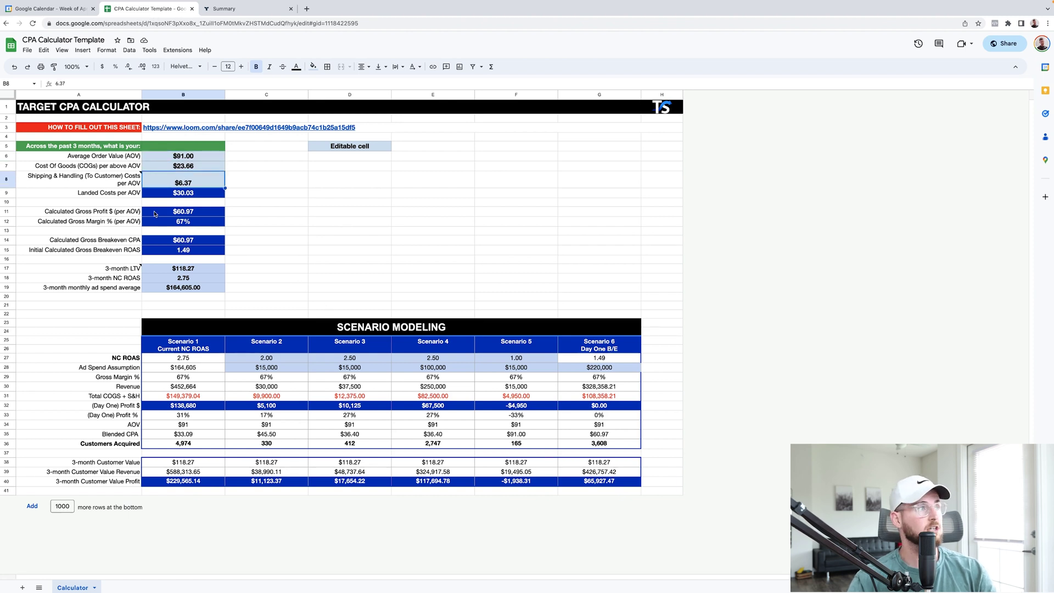
click(171, 193)
click(265, 221)
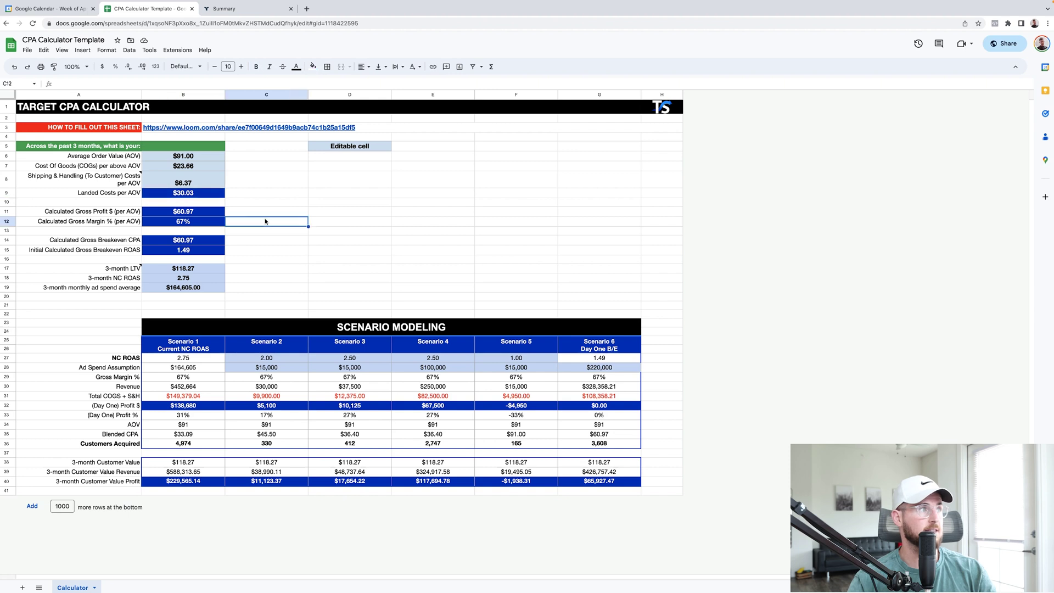
click(190, 182)
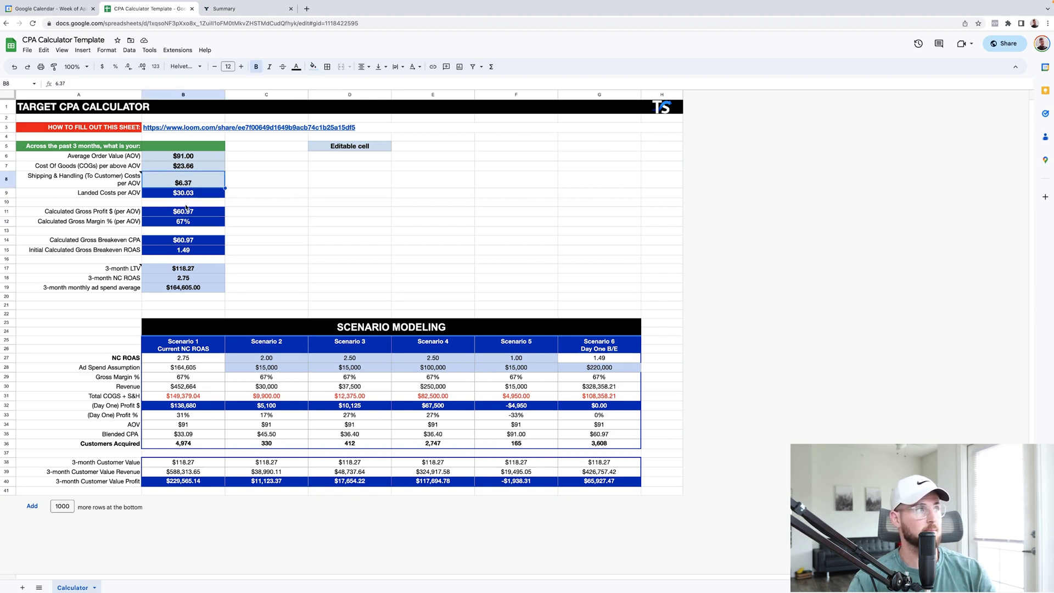
click(91, 213)
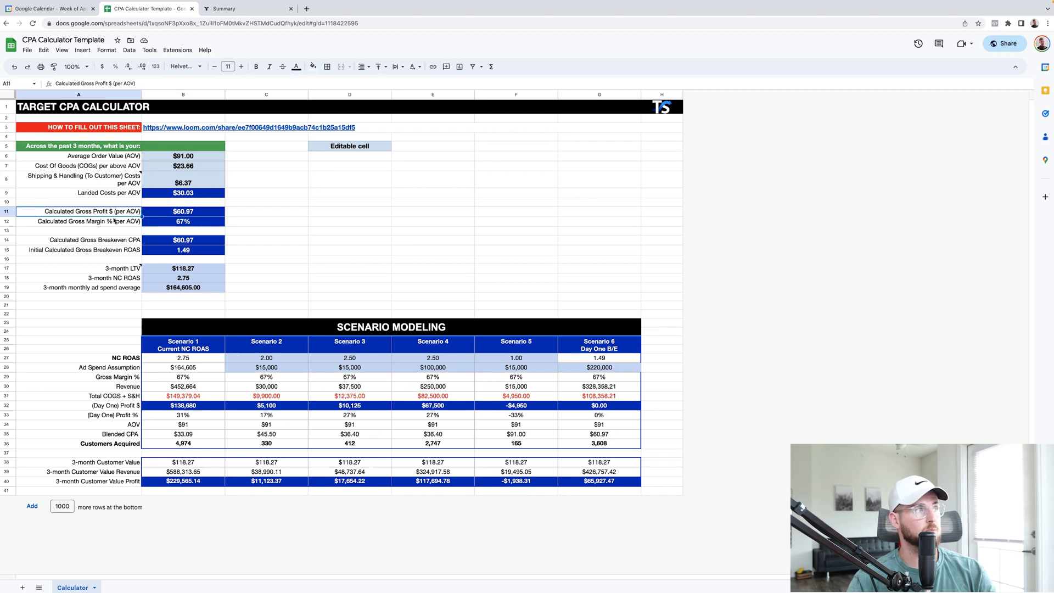
click(206, 214)
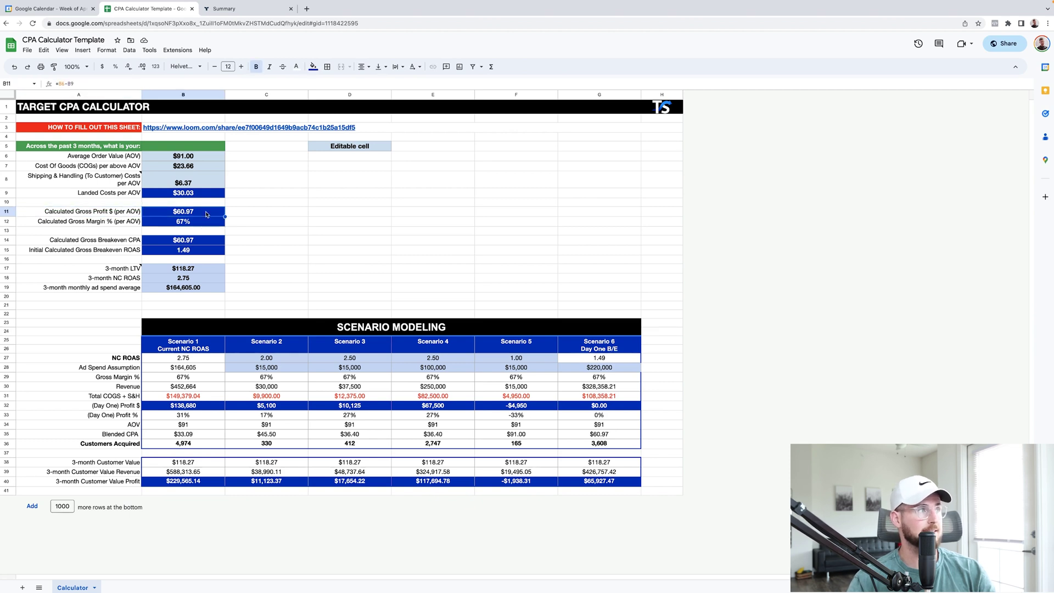
click(86, 221)
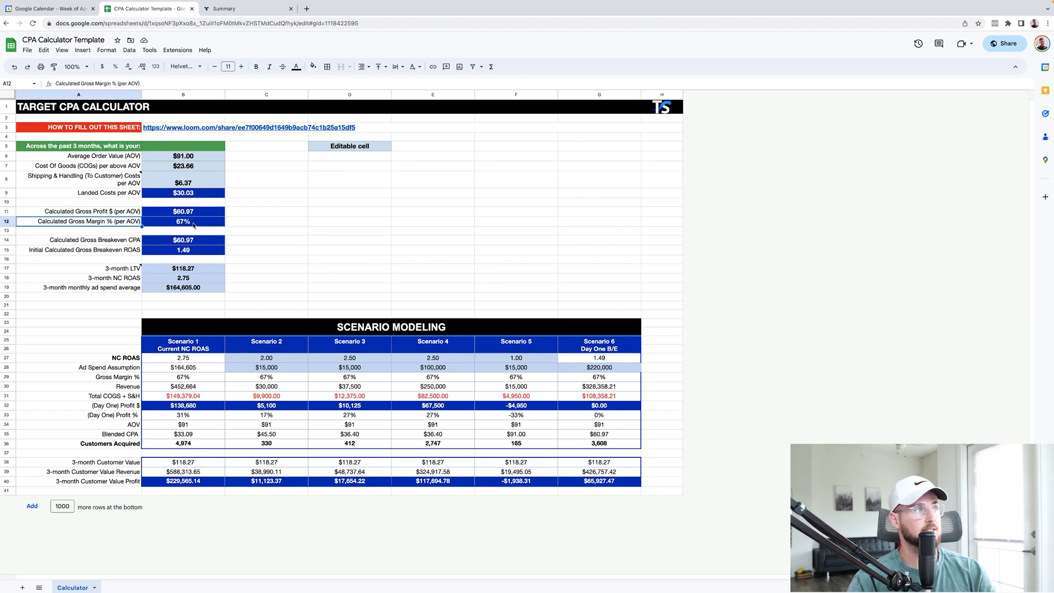
click(193, 224)
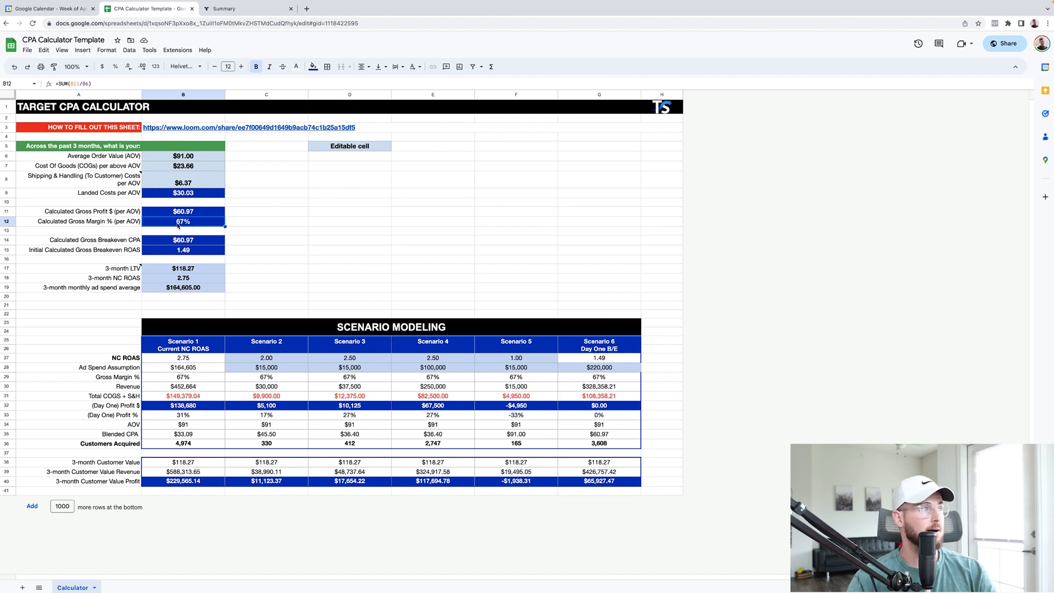
click(83, 241)
click(199, 245)
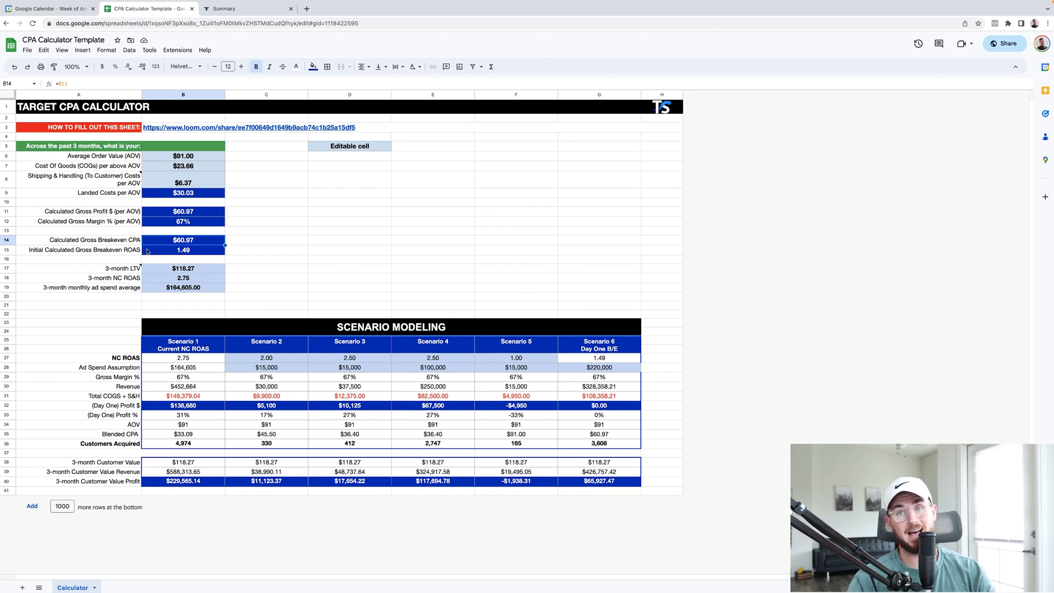
click(59, 249)
click(186, 252)
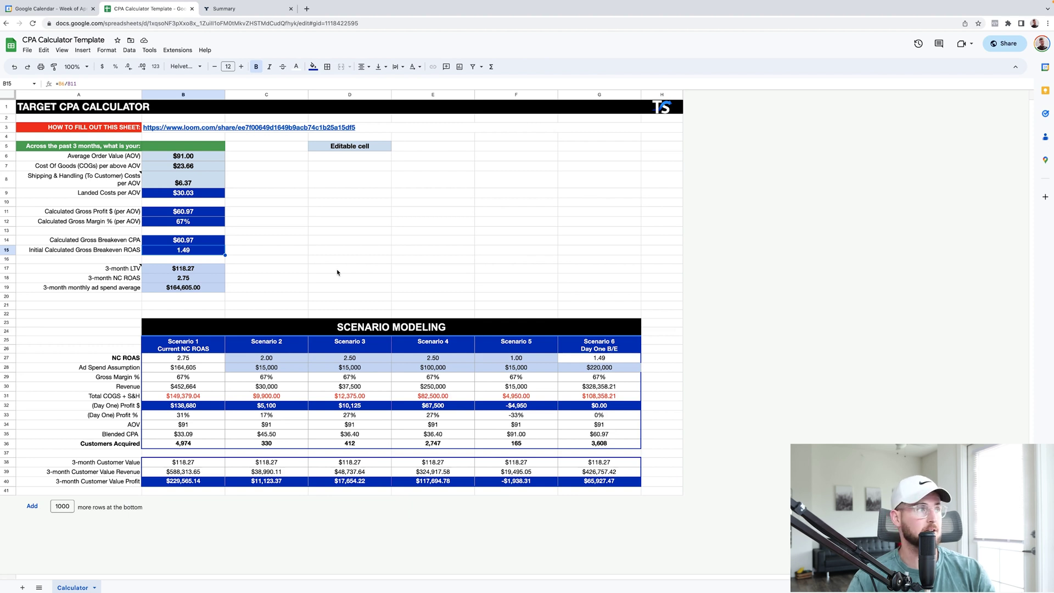
click(297, 270)
click(167, 269)
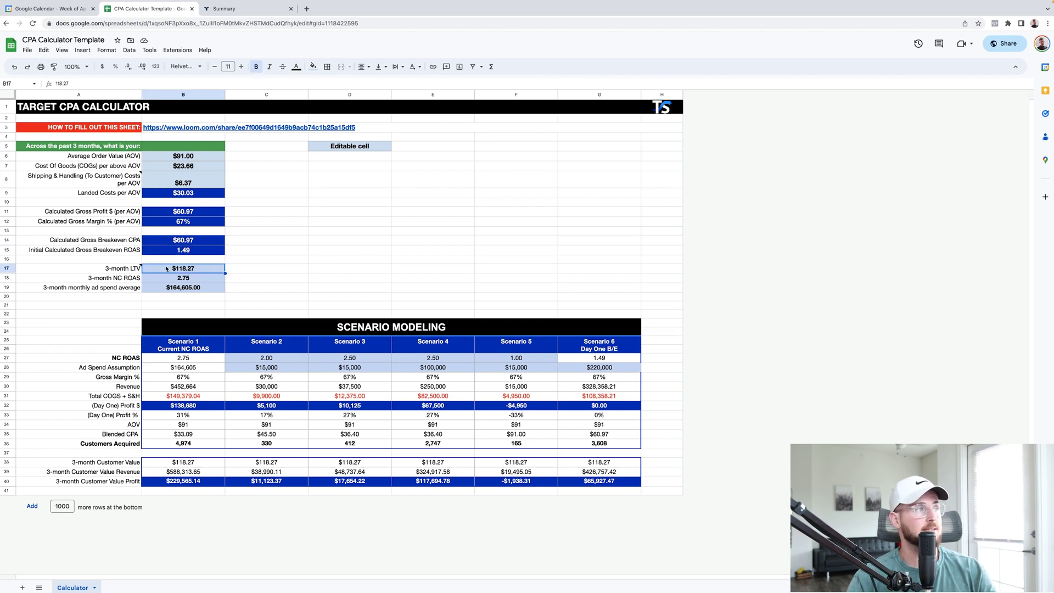
click(103, 272)
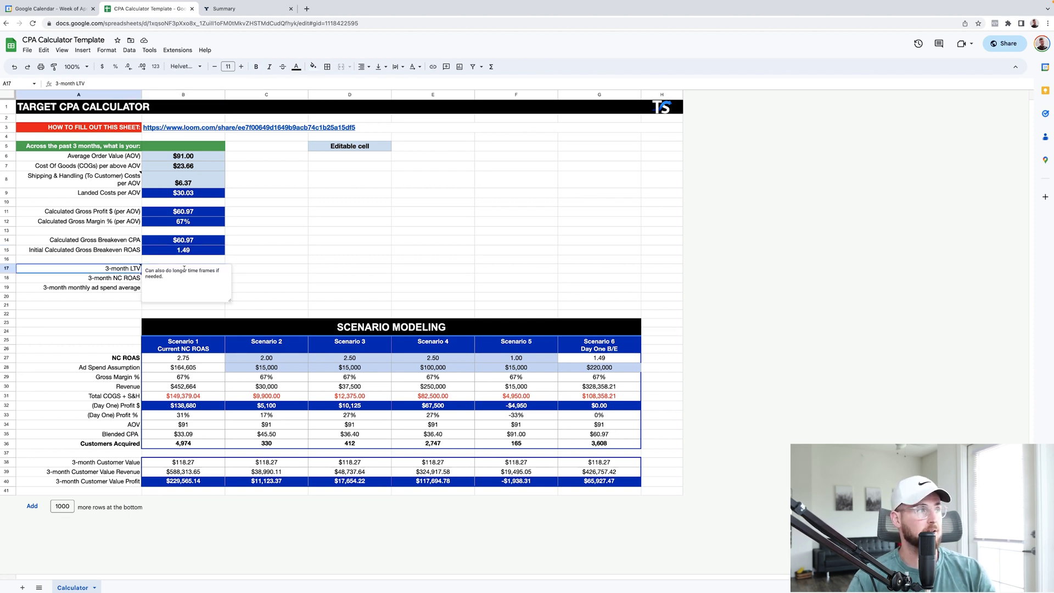
click(310, 271)
click(176, 271)
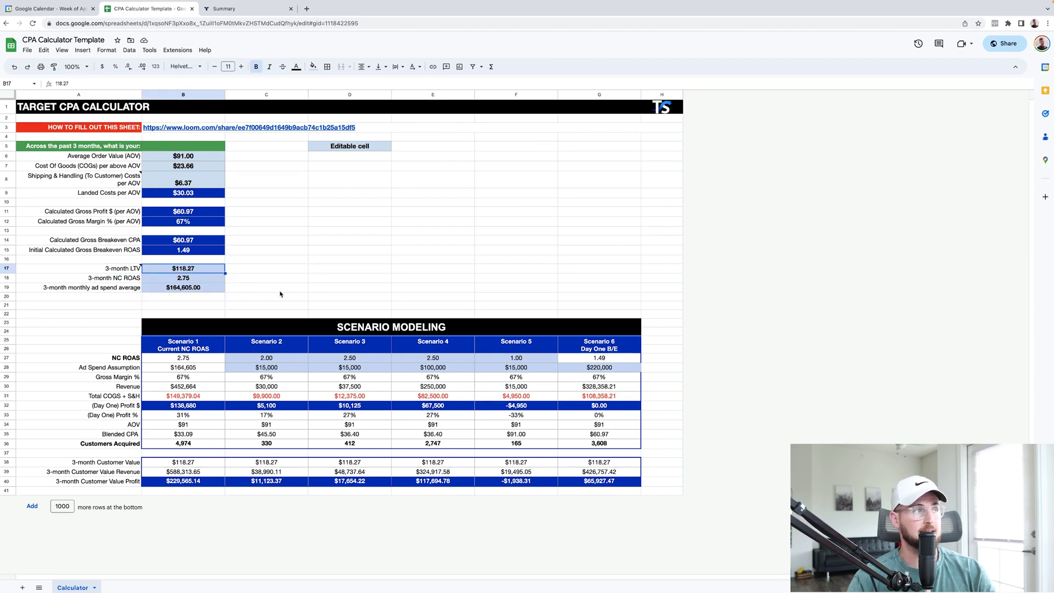
click(231, 9)
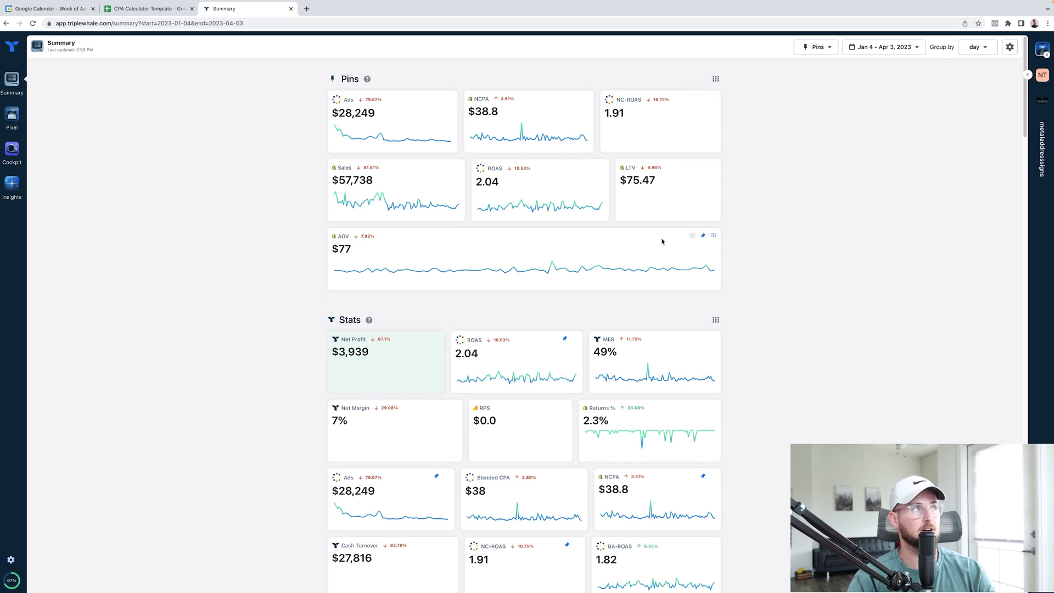
click(172, 8)
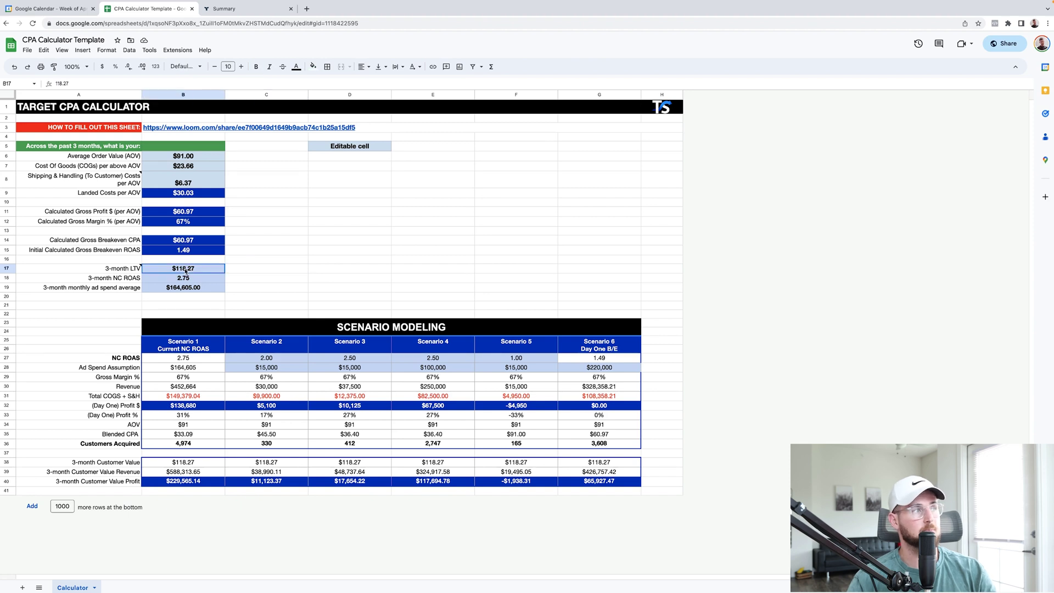
click(222, 301)
click(172, 272)
click(187, 287)
click(212, 281)
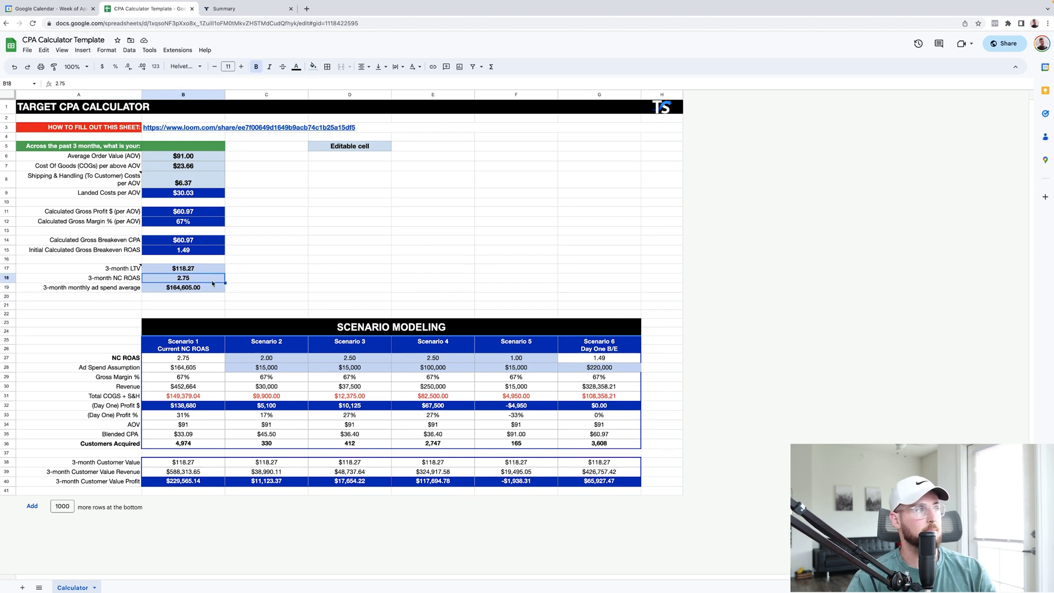
click(242, 8)
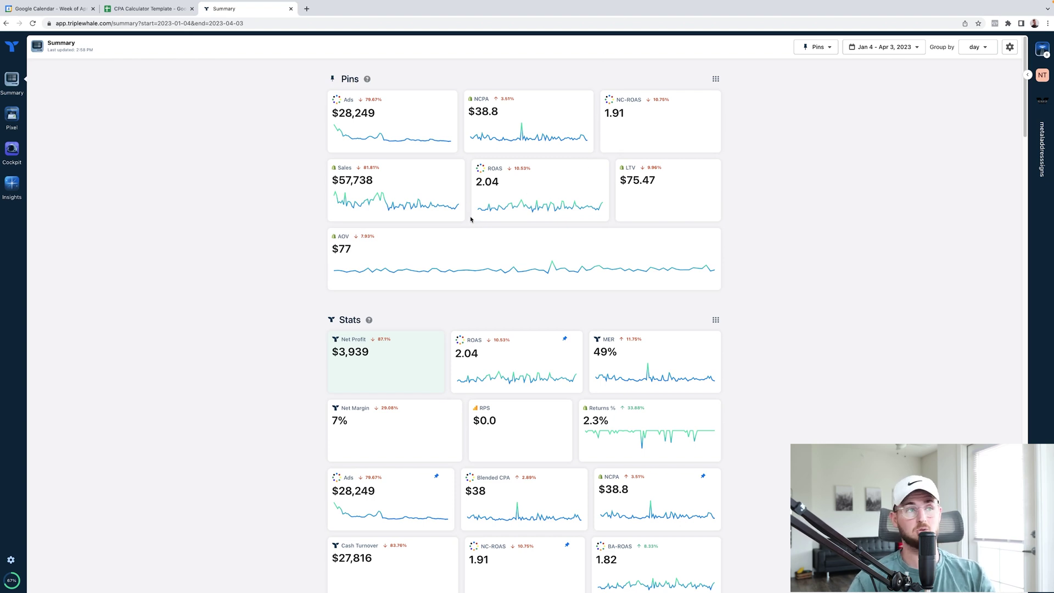
click(147, 8)
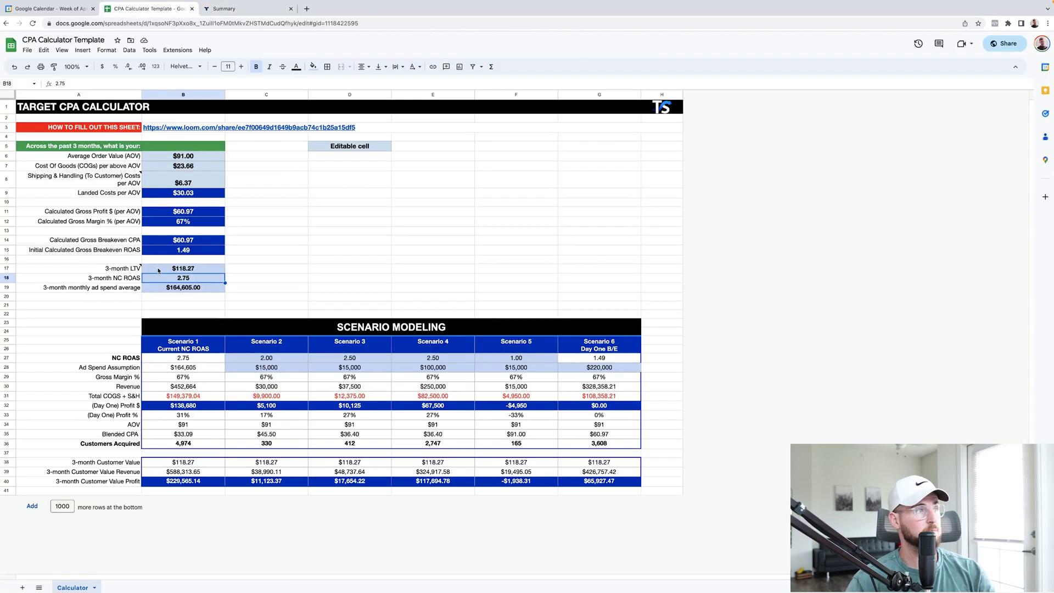
click(261, 300)
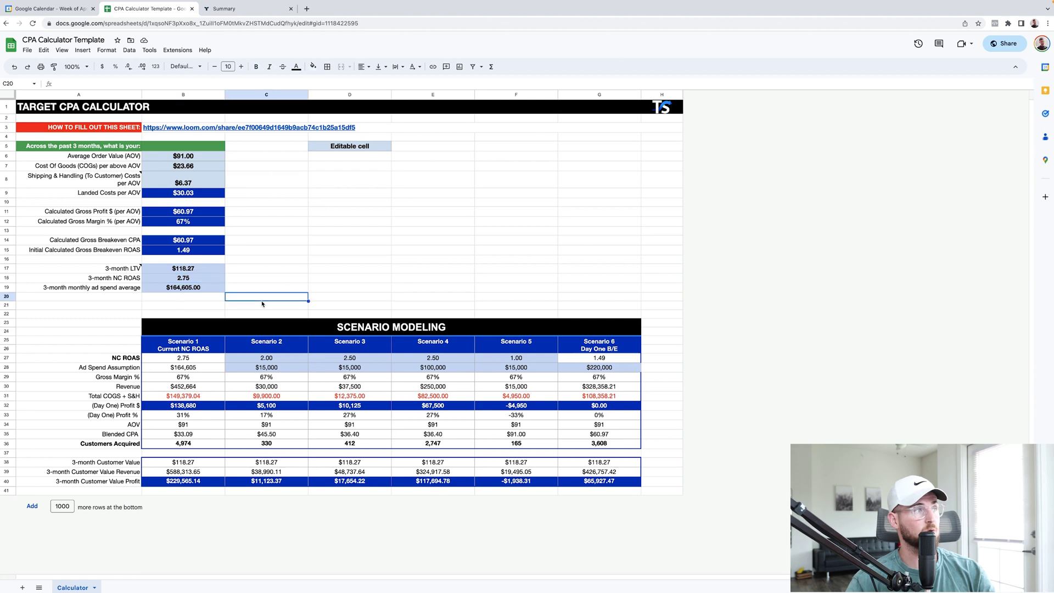
click(181, 270)
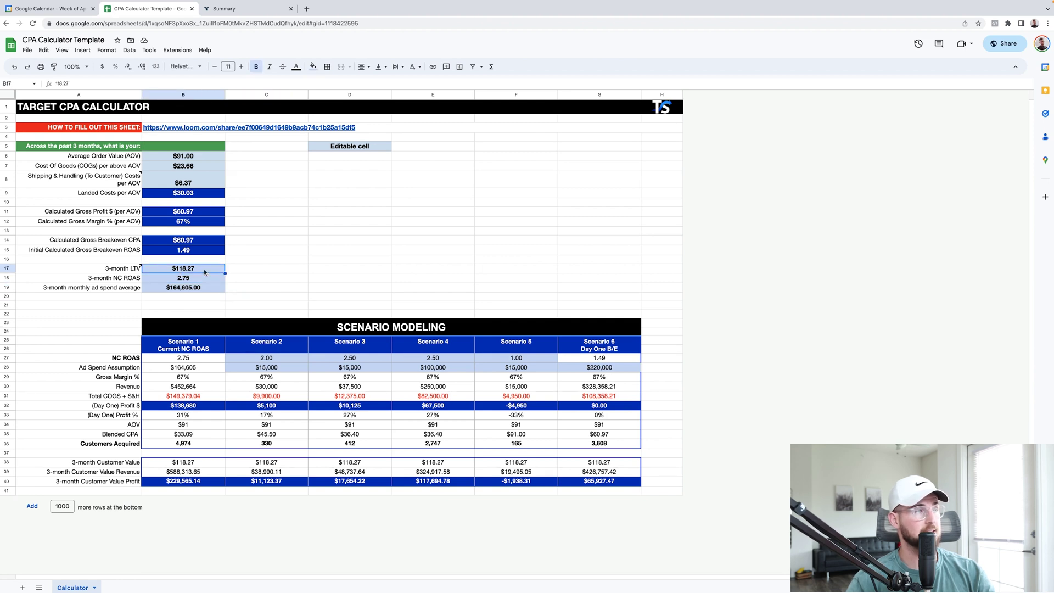
click(197, 160)
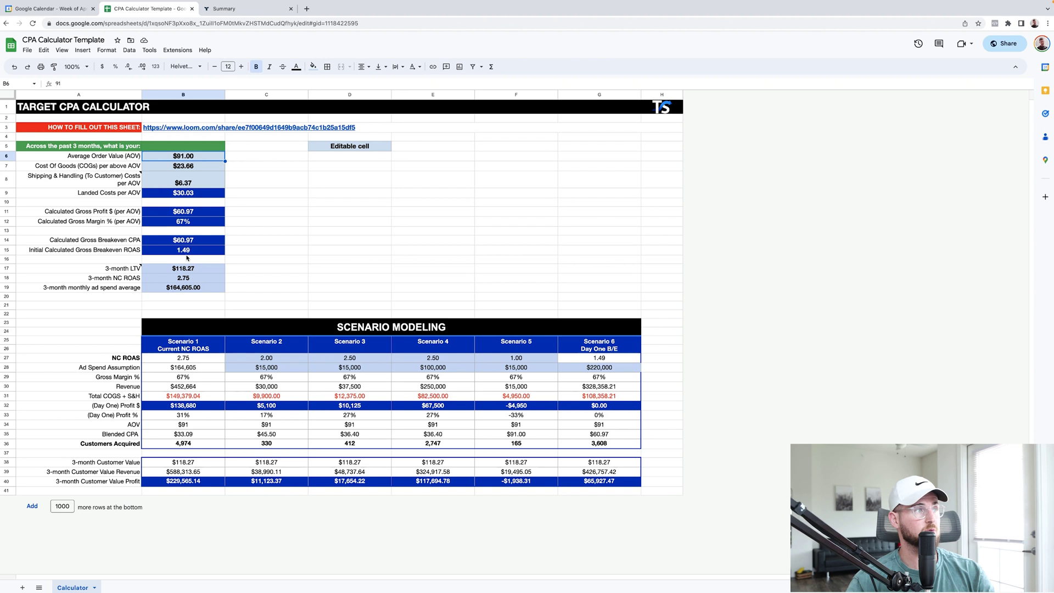
click(186, 266)
click(197, 160)
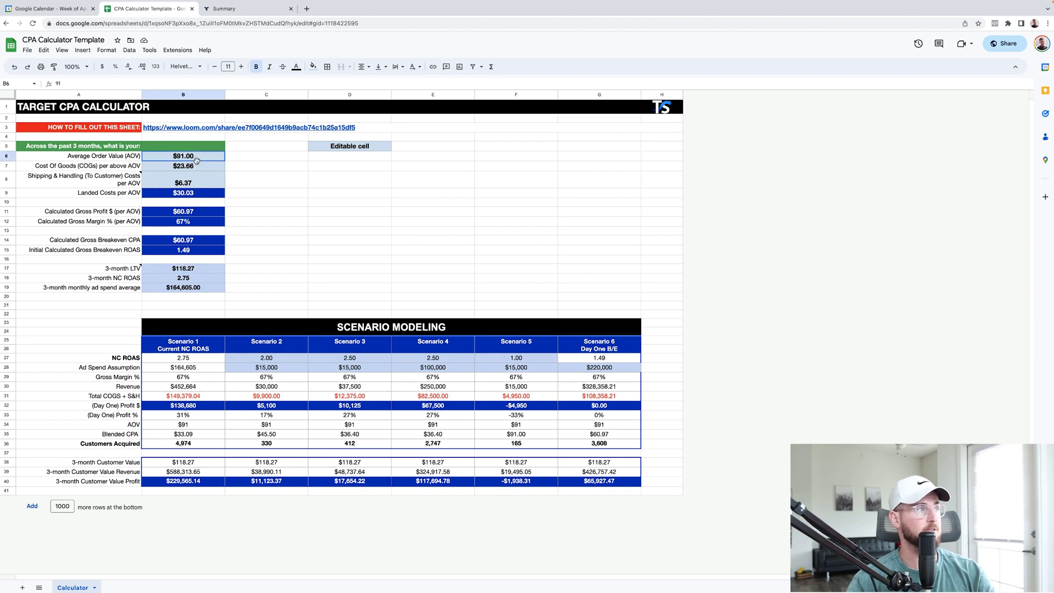
click(192, 268)
click(189, 282)
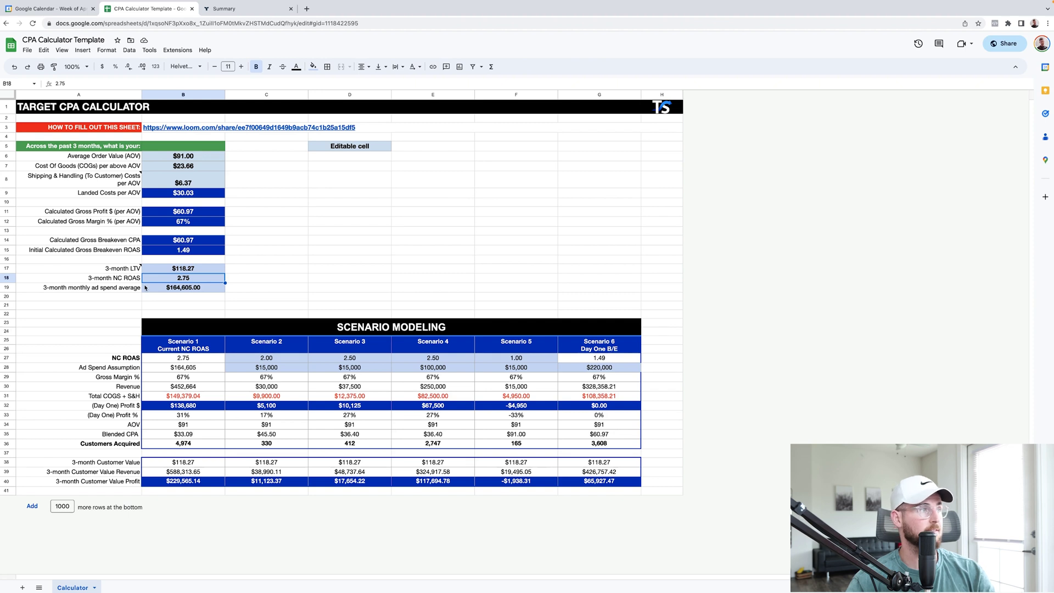
click(176, 288)
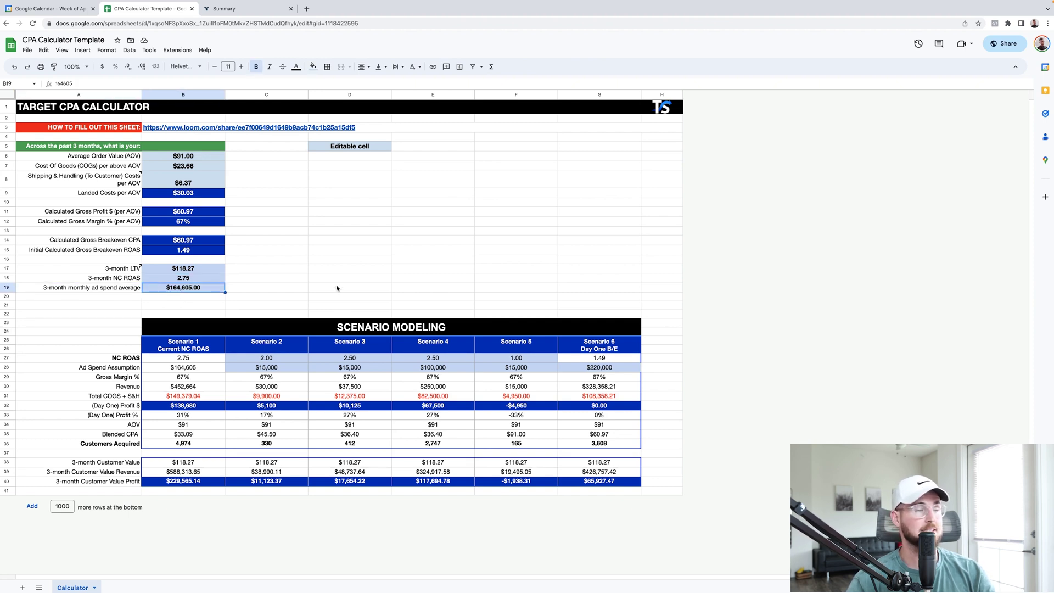
click(190, 360)
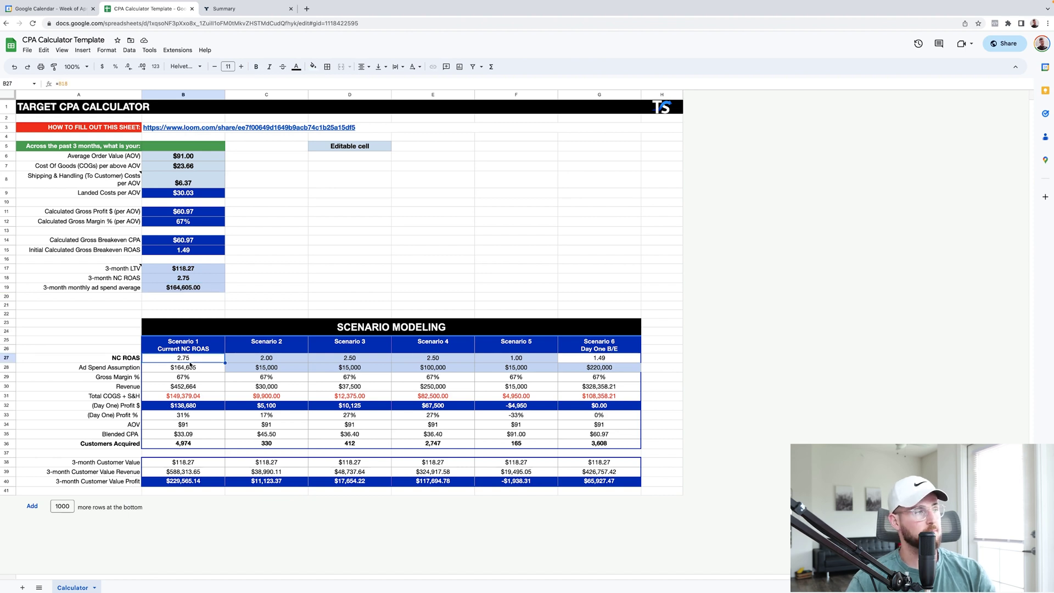
click(168, 351)
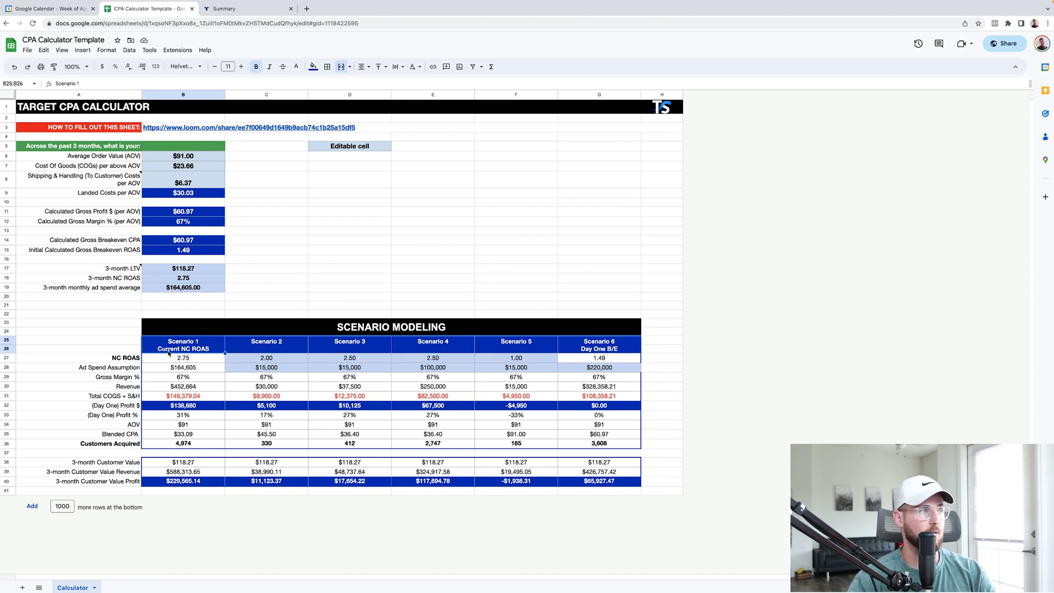
drag(168, 354, 199, 435)
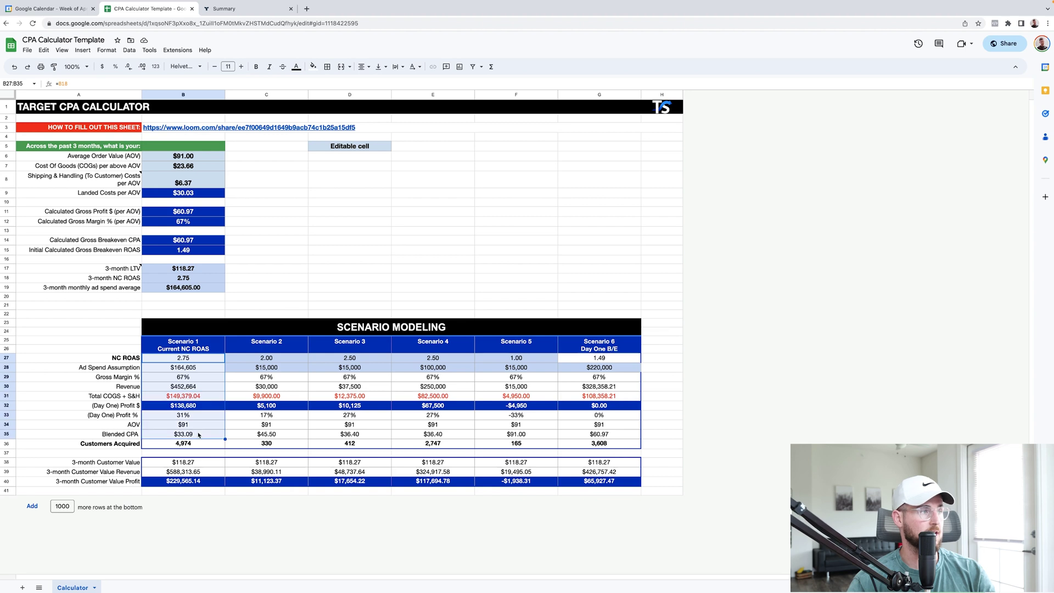
click(192, 375)
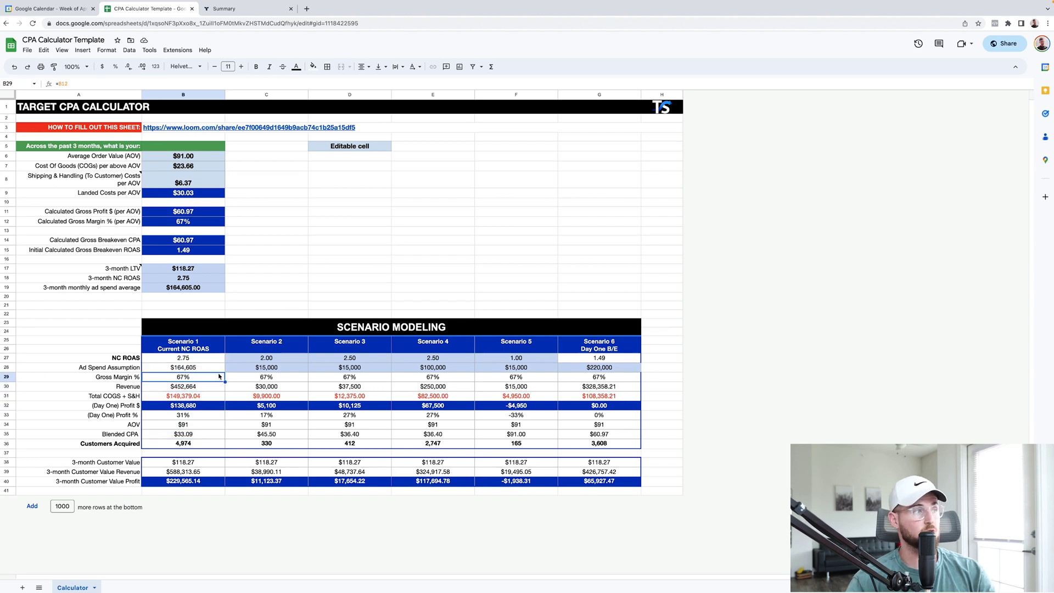
click(165, 409)
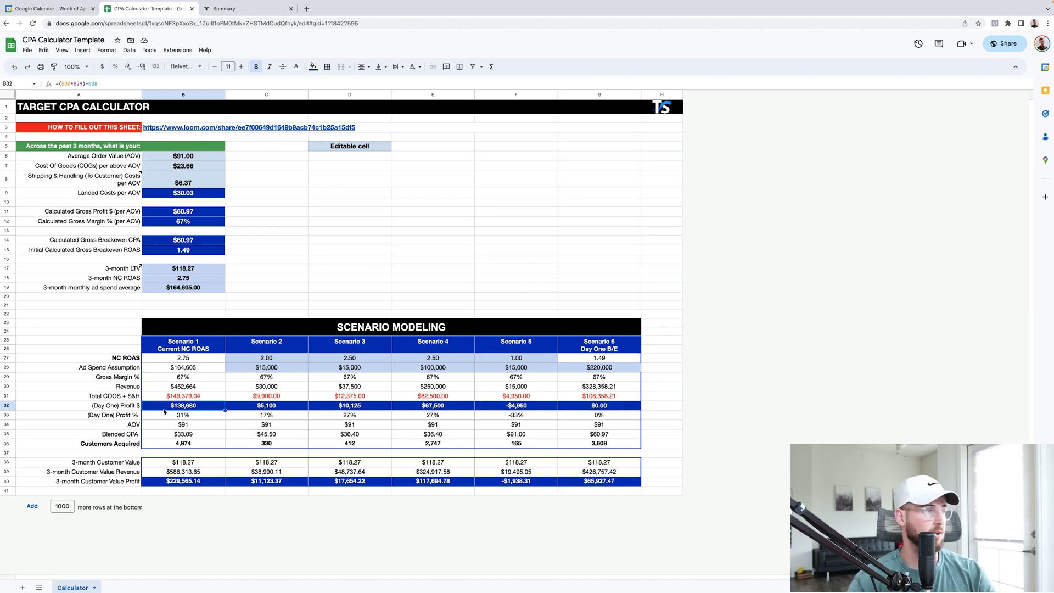
click(174, 481)
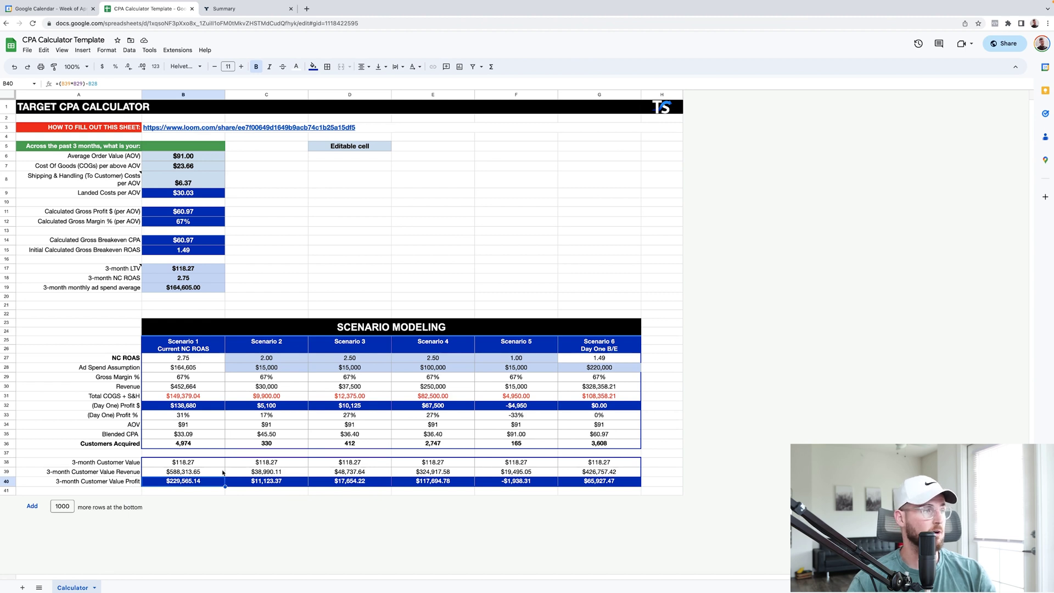
click(197, 405)
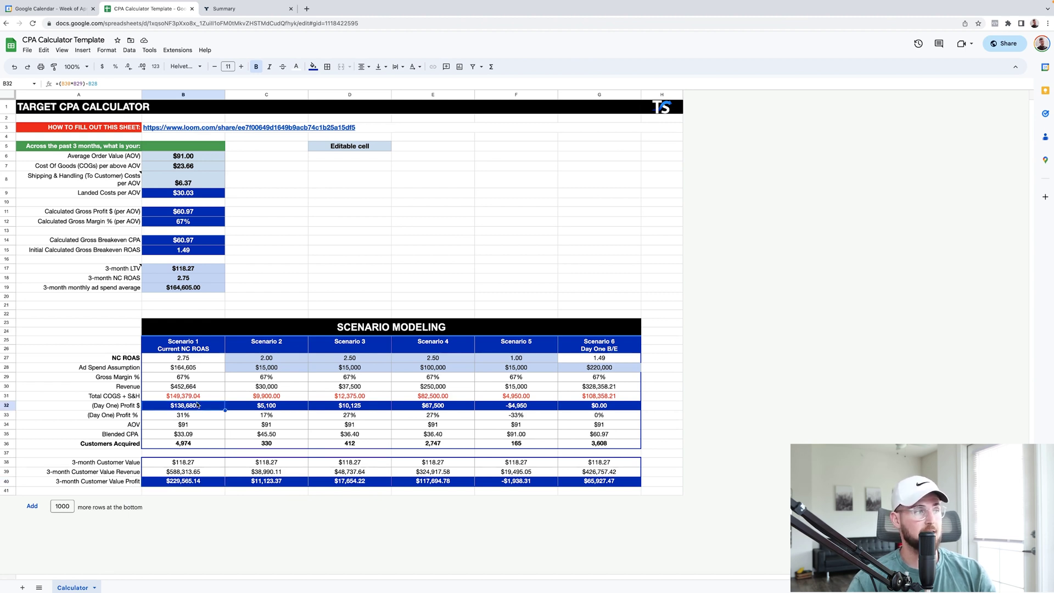
click(181, 482)
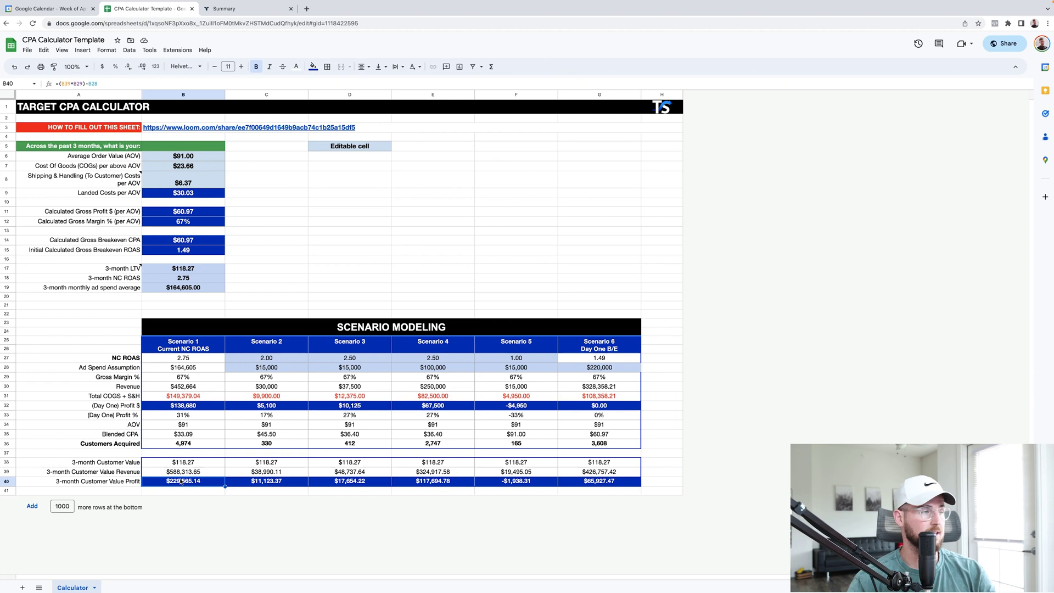
click(183, 446)
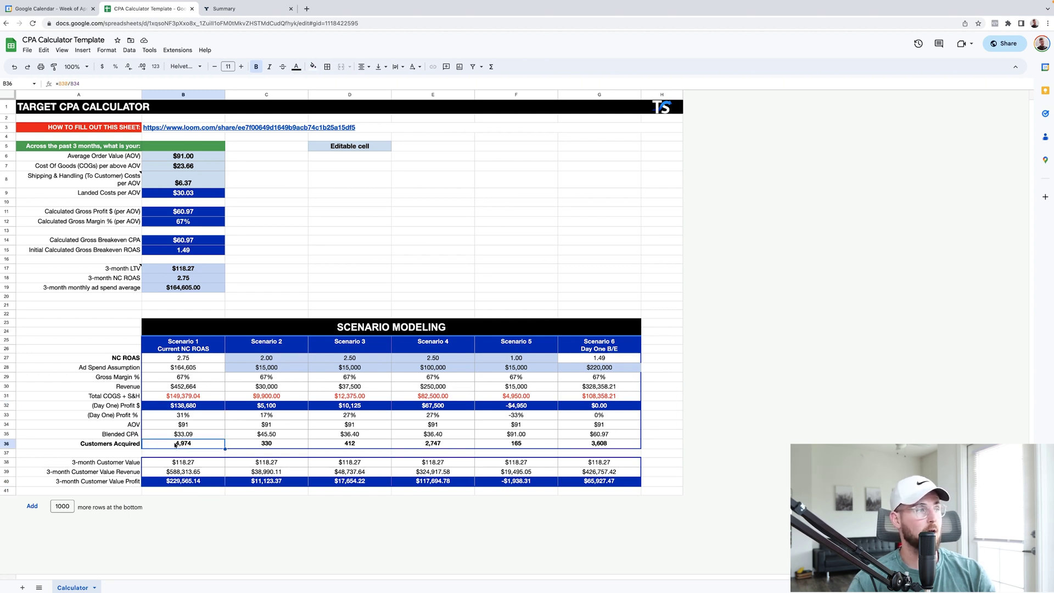
click(182, 409)
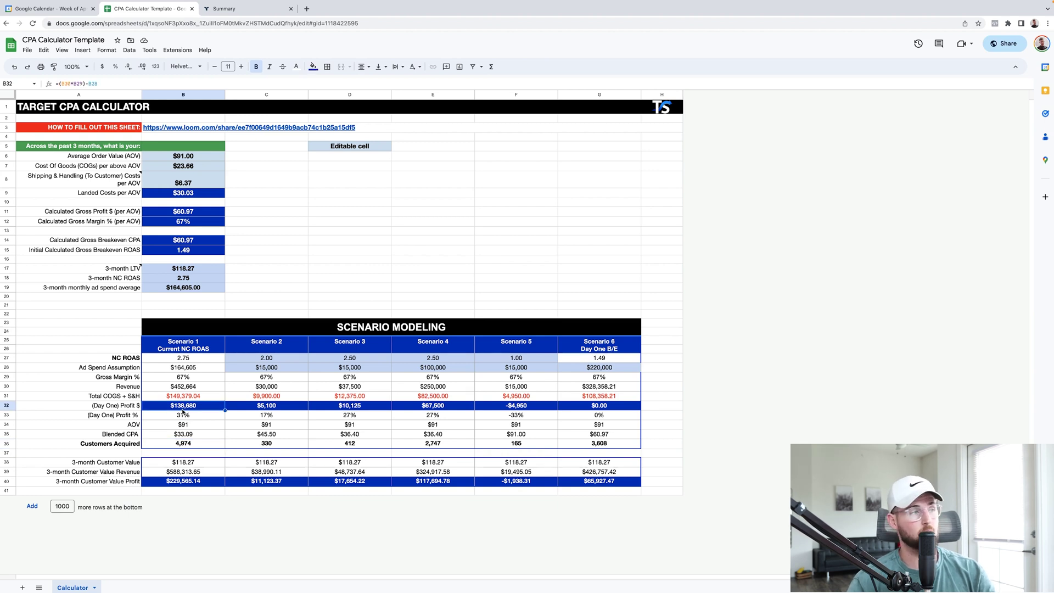
click(180, 446)
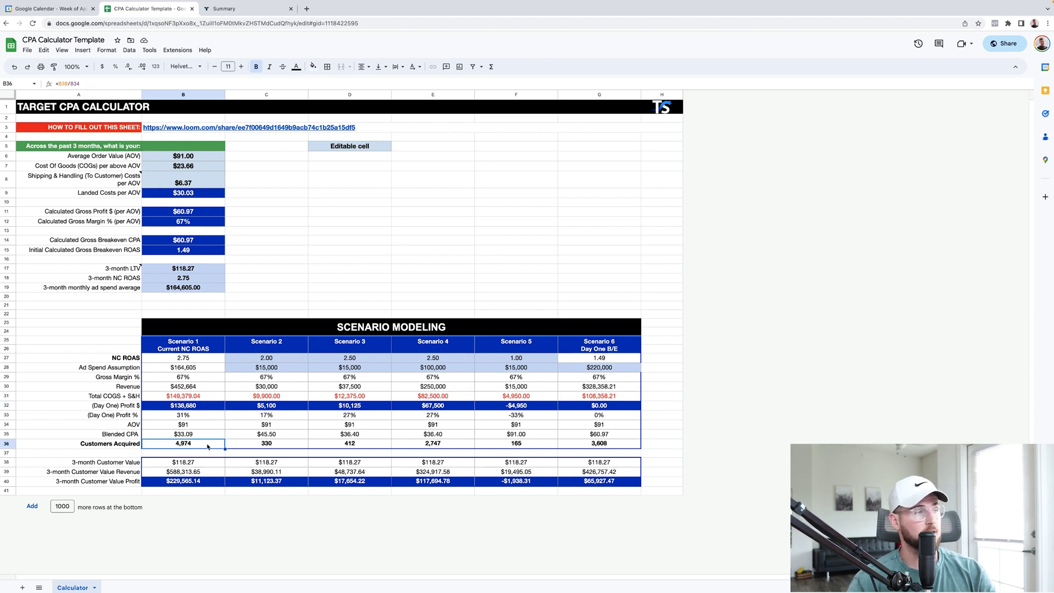
click(183, 409)
click(176, 482)
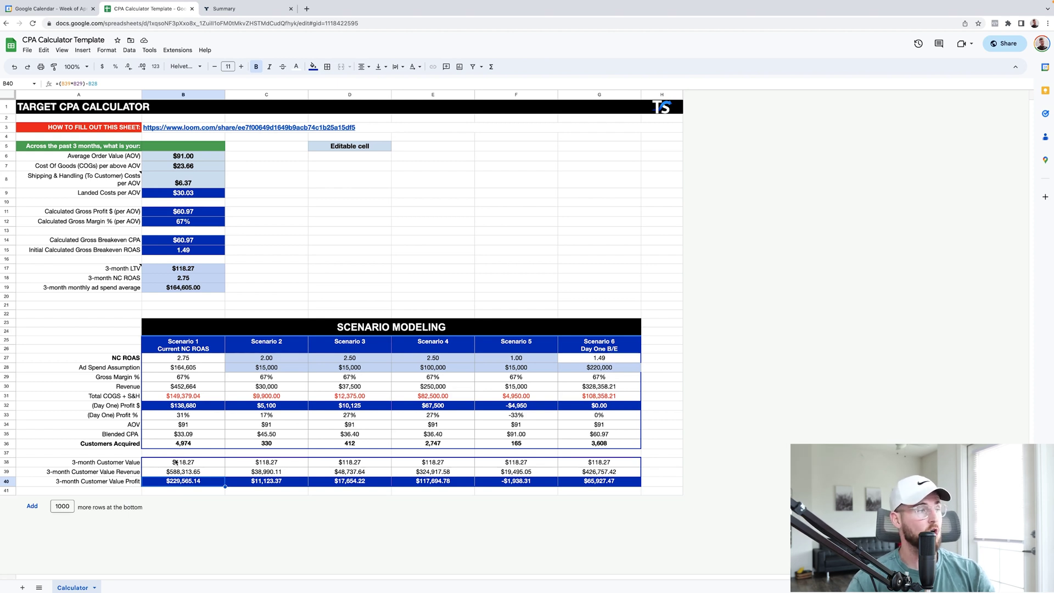
click(58, 465)
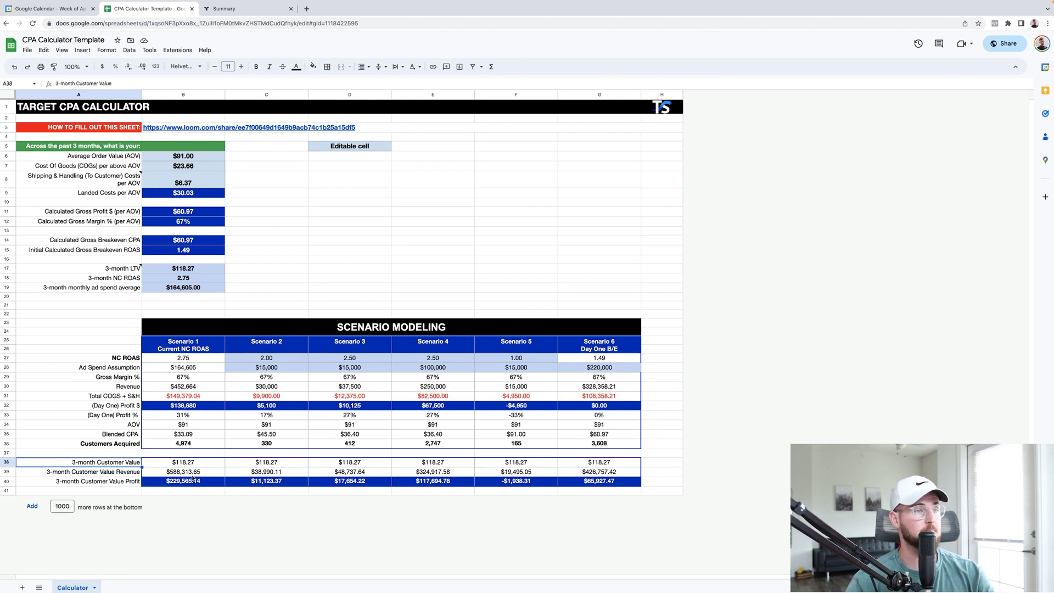
click(201, 368)
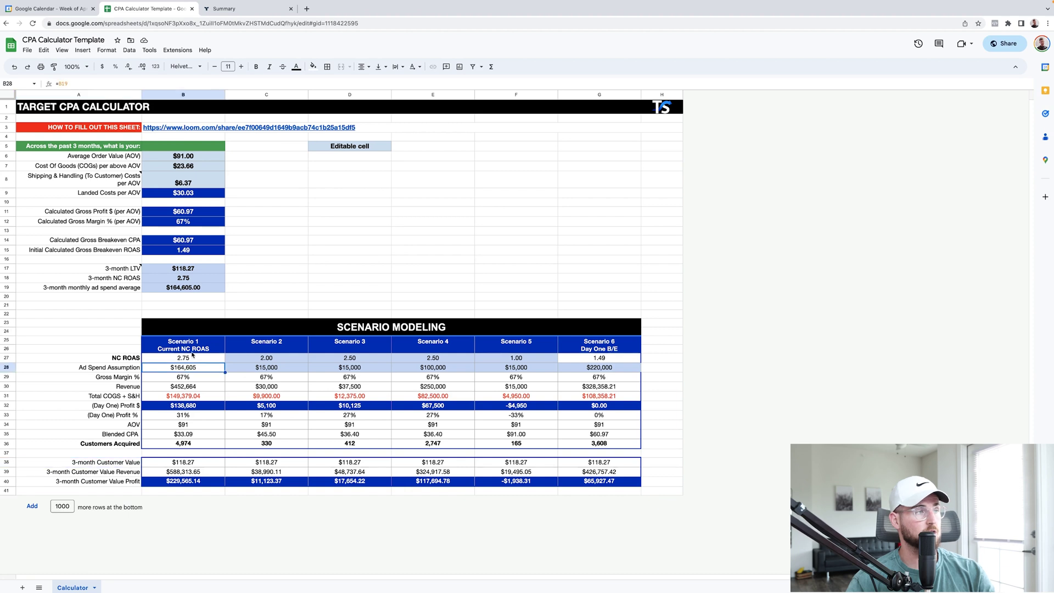
click(191, 350)
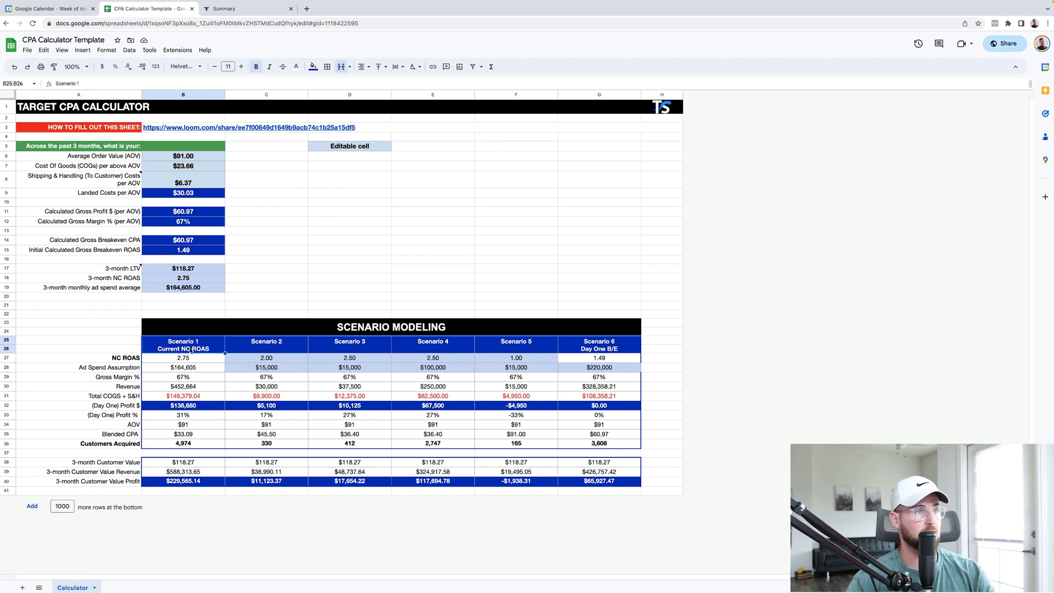
- Enter $164,605 as Scenario 6's ad spend and check its day-one and 3-month profits
click(608, 352)
click(602, 368)
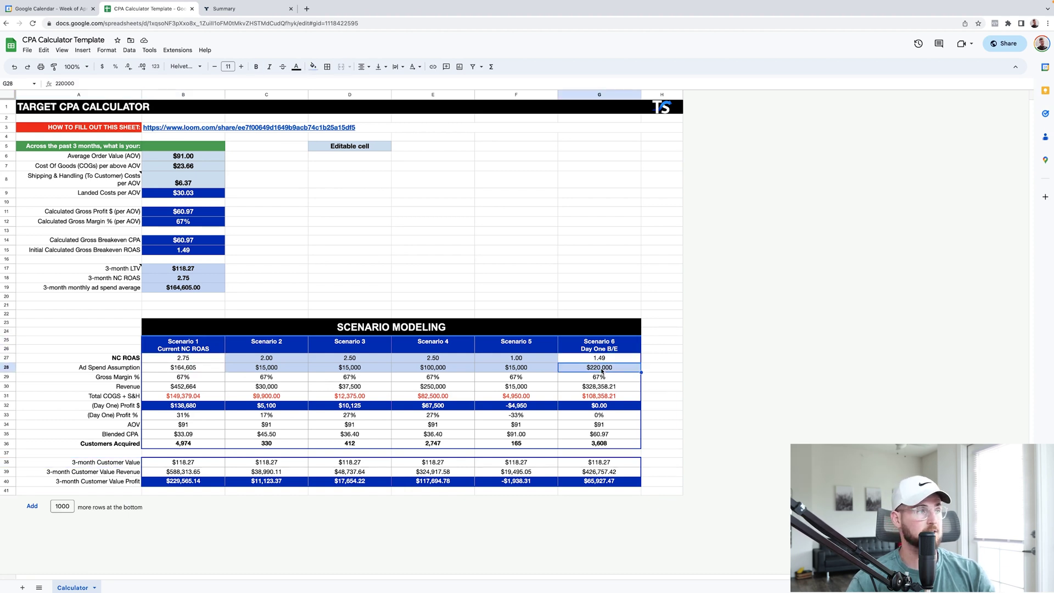
text(154)
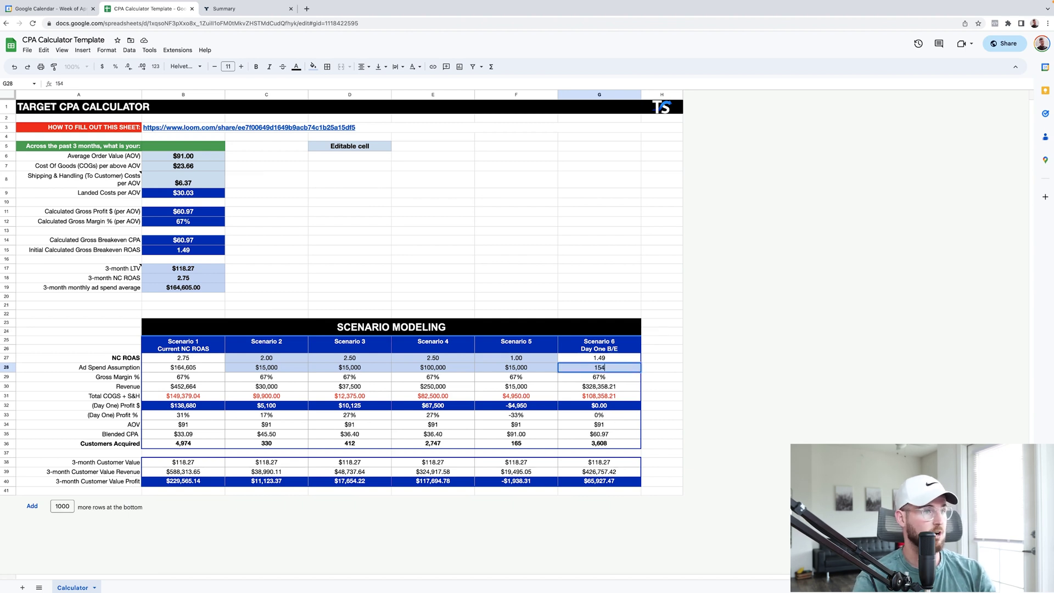
key(BackSpace)
key(BackSpace)
text(64)
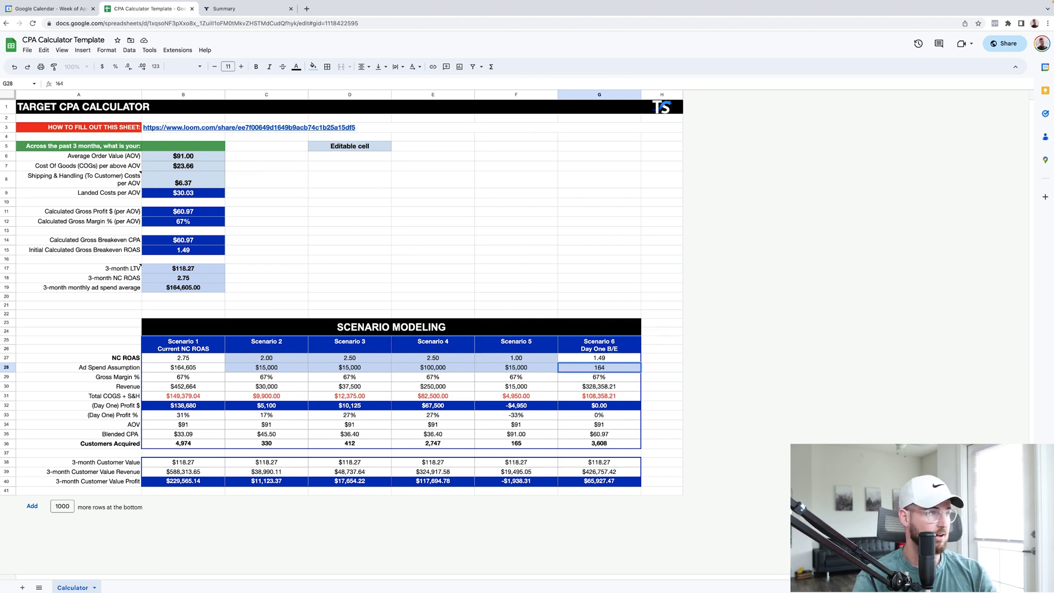
text(,605)
key(Return)
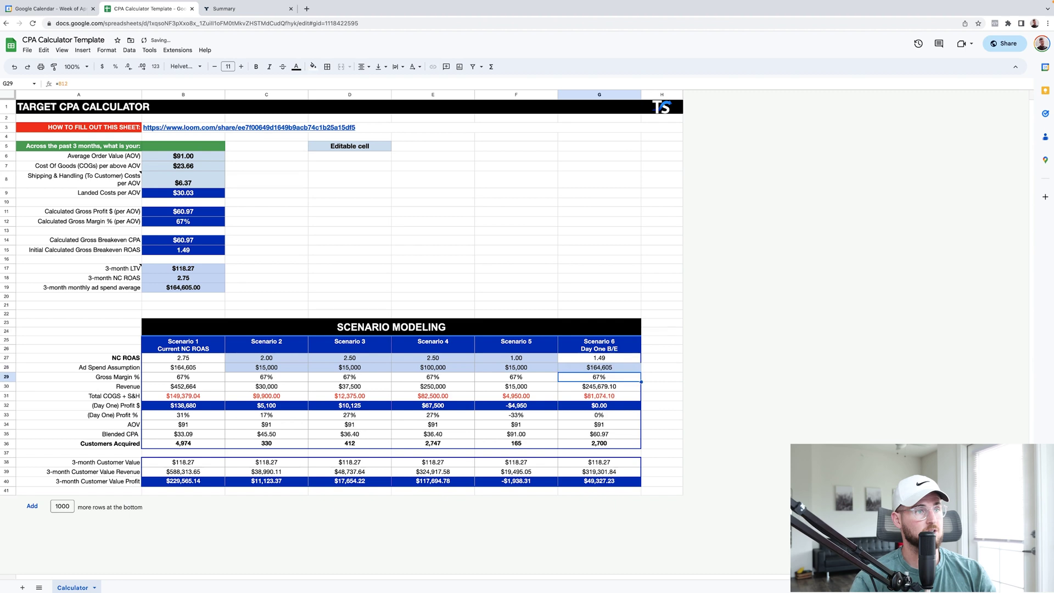
click(598, 406)
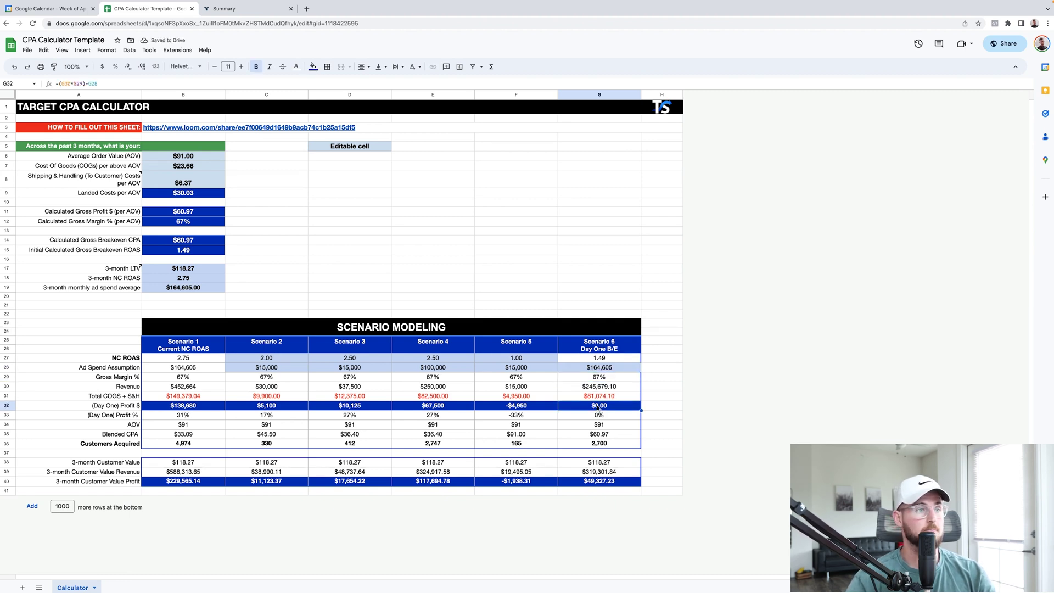
click(594, 482)
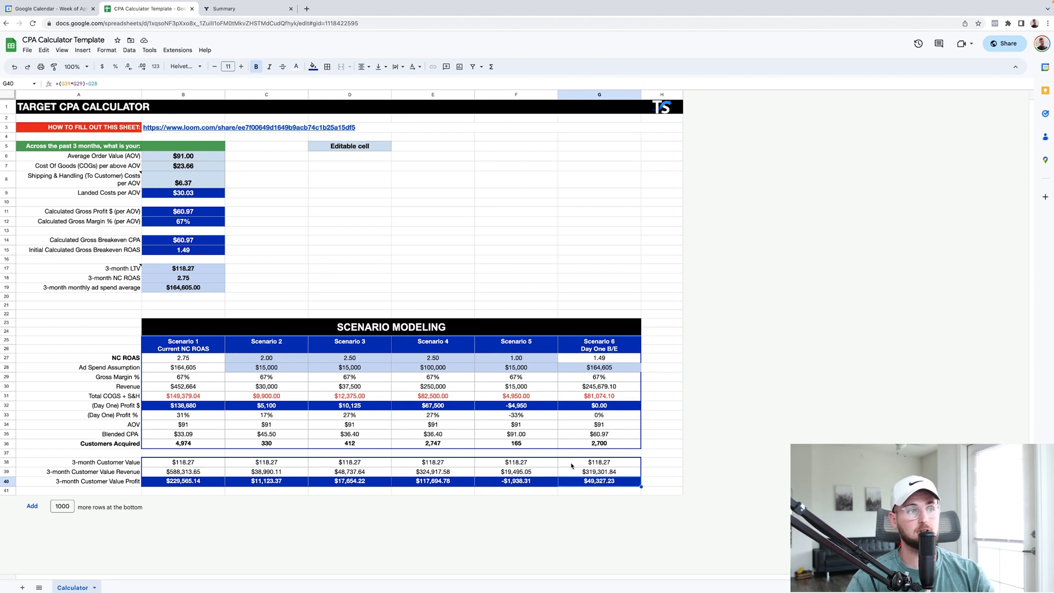
- Overwrite Scenario 6's ad spend with $500,000 and review the recalculated profits
click(595, 366)
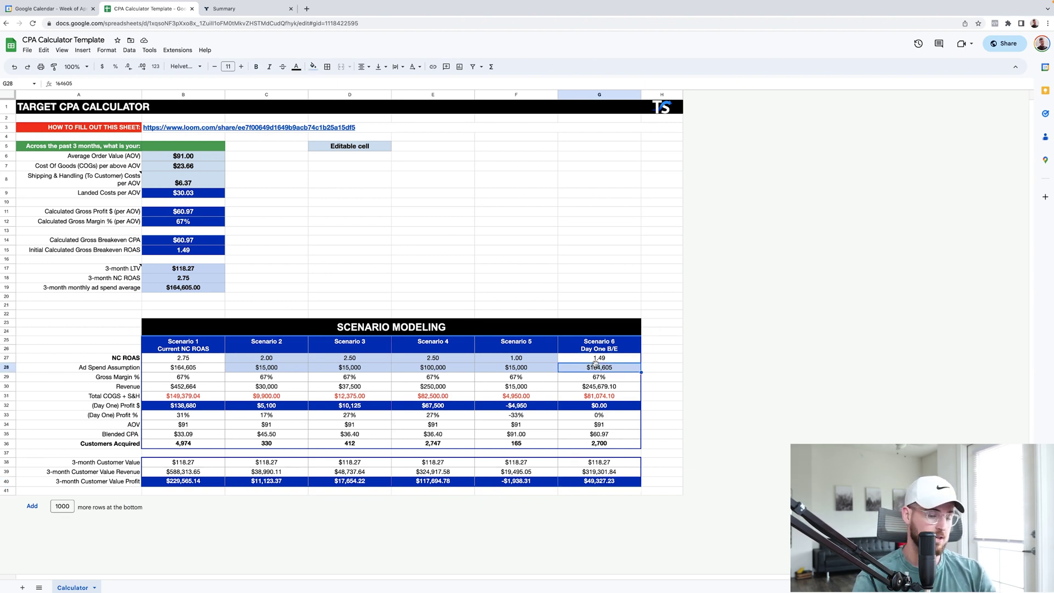
text(500,000)
key(Return)
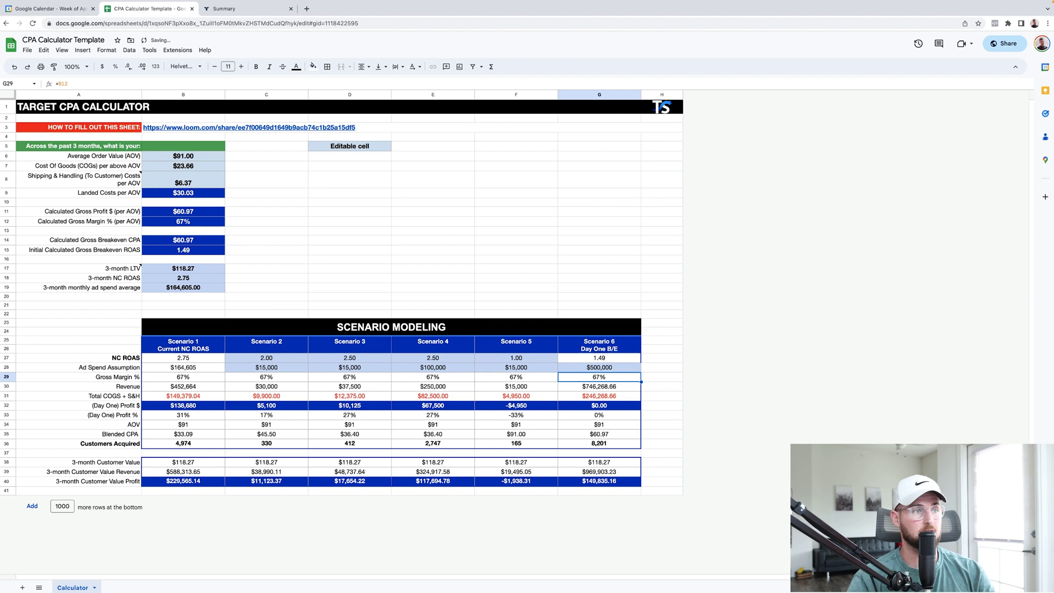
click(613, 407)
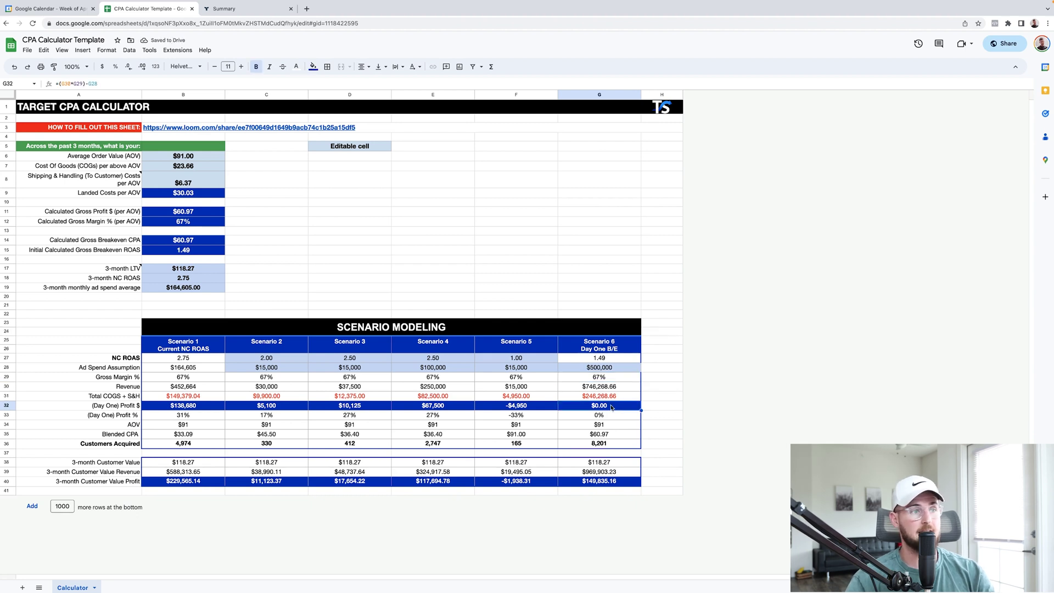
click(602, 482)
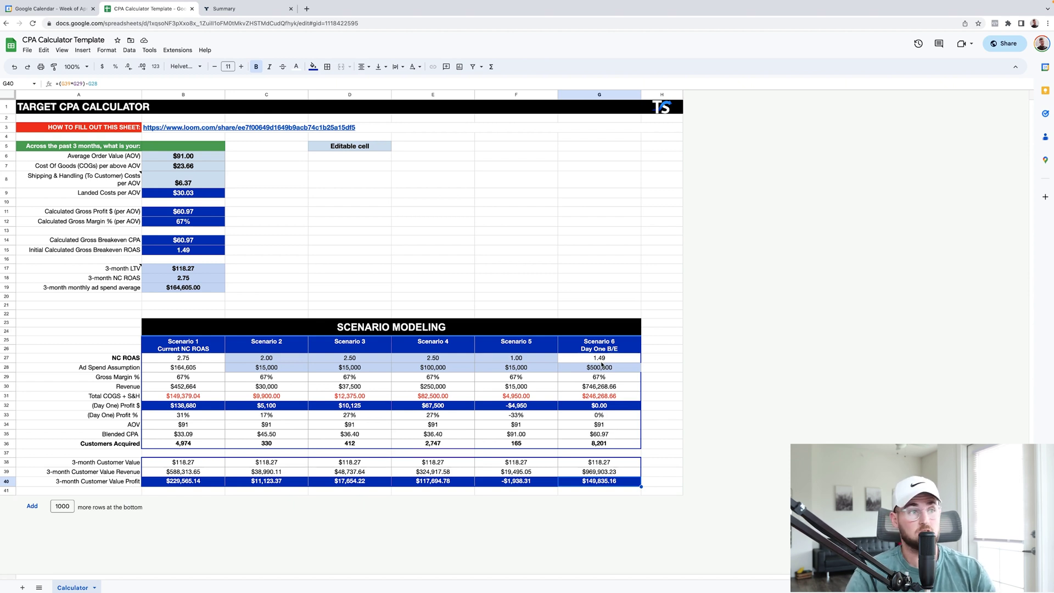
key(Up)
key(Up)
key(Up)
key(Up)
key(Up)
key(Up)
key(Up)
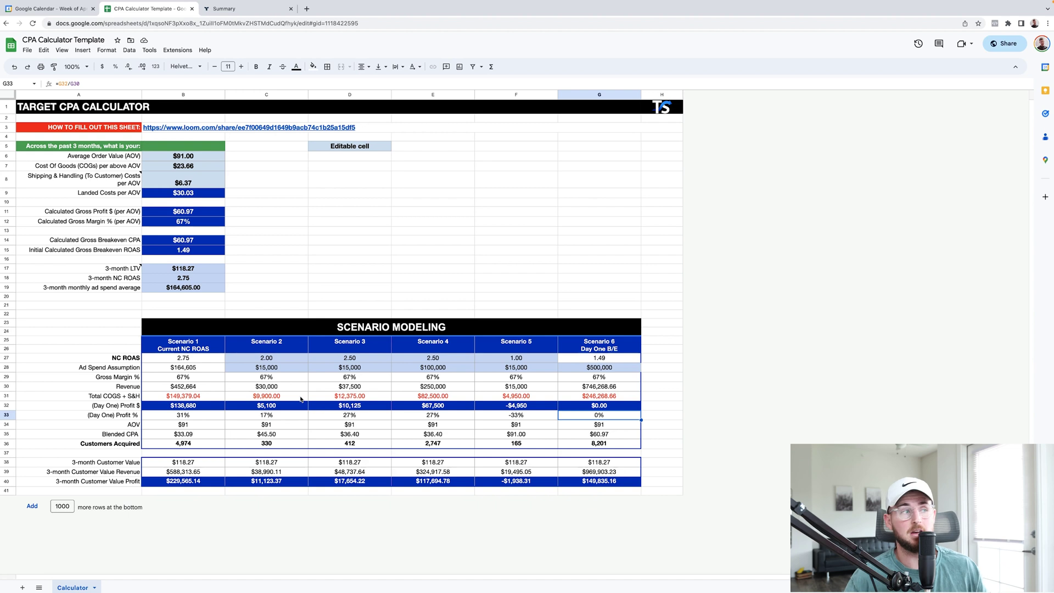
- Set Scenario 3's ad spend to $150,000 and check its day-one profit
click(284, 372)
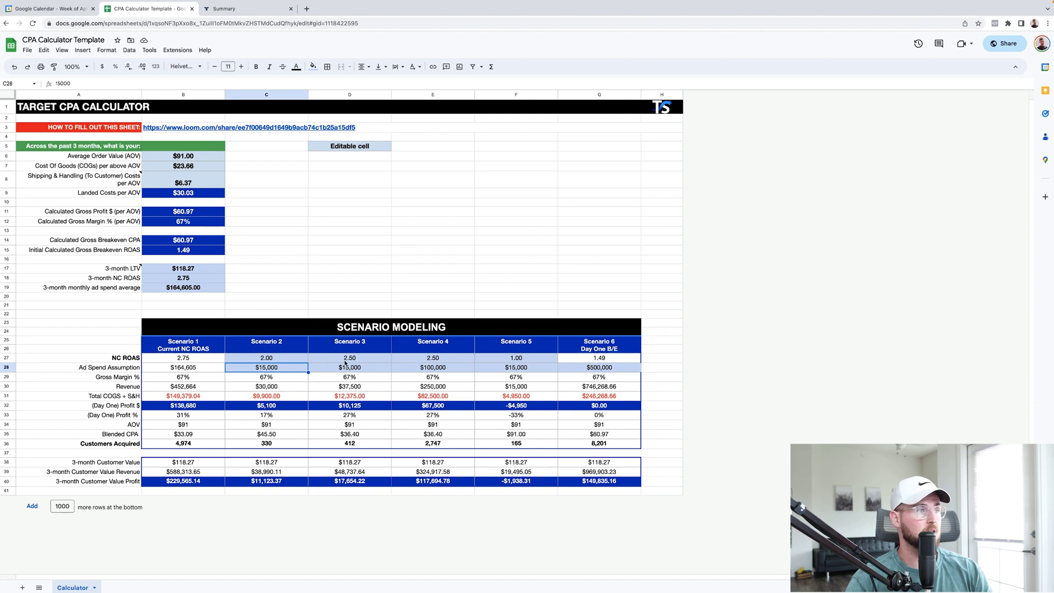
click(346, 365)
text(15)
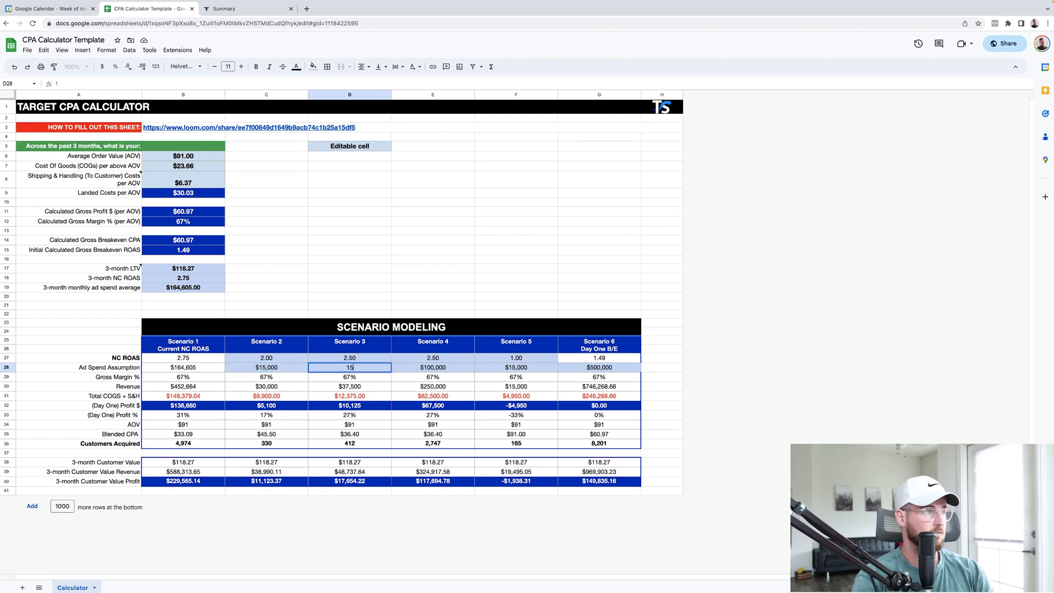
text(0,000)
key(Return)
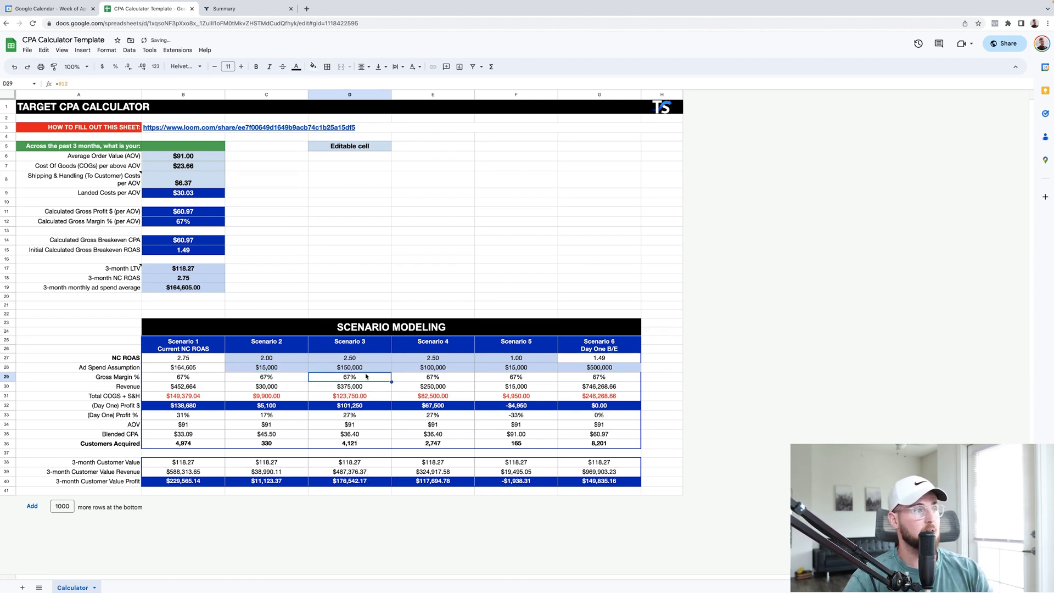
click(346, 409)
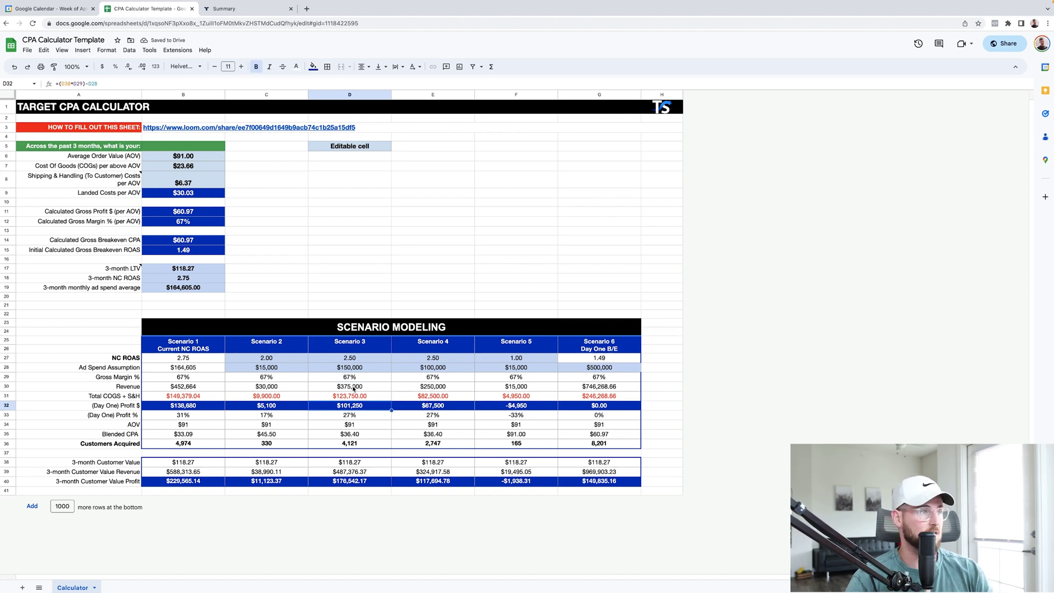
- Change Scenario 3's NC ROAS to 2.00 and check the updated day-one profit
click(350, 358)
text(2.0)
key(Return)
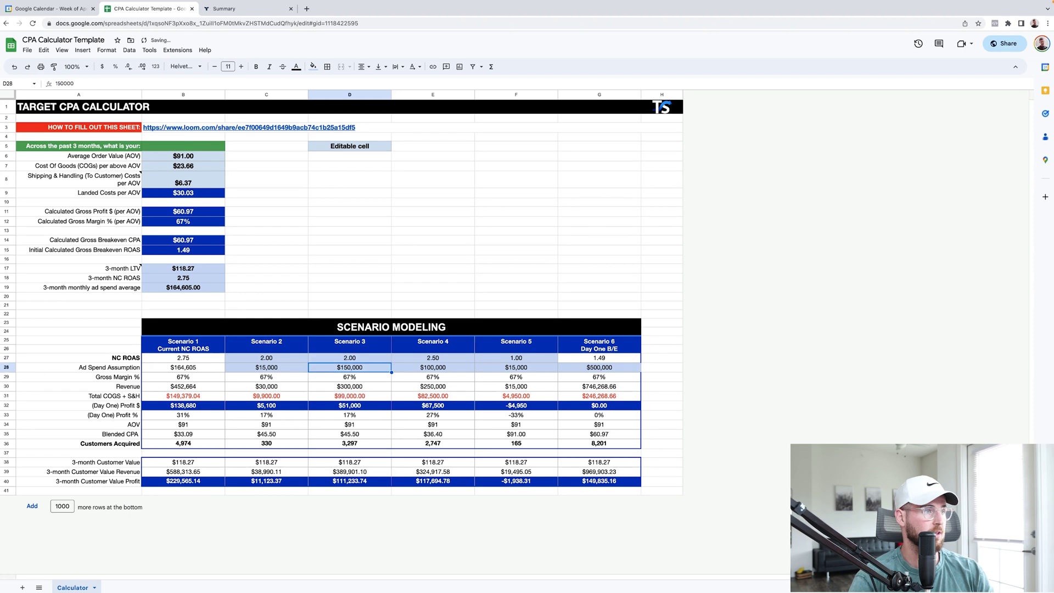
click(356, 407)
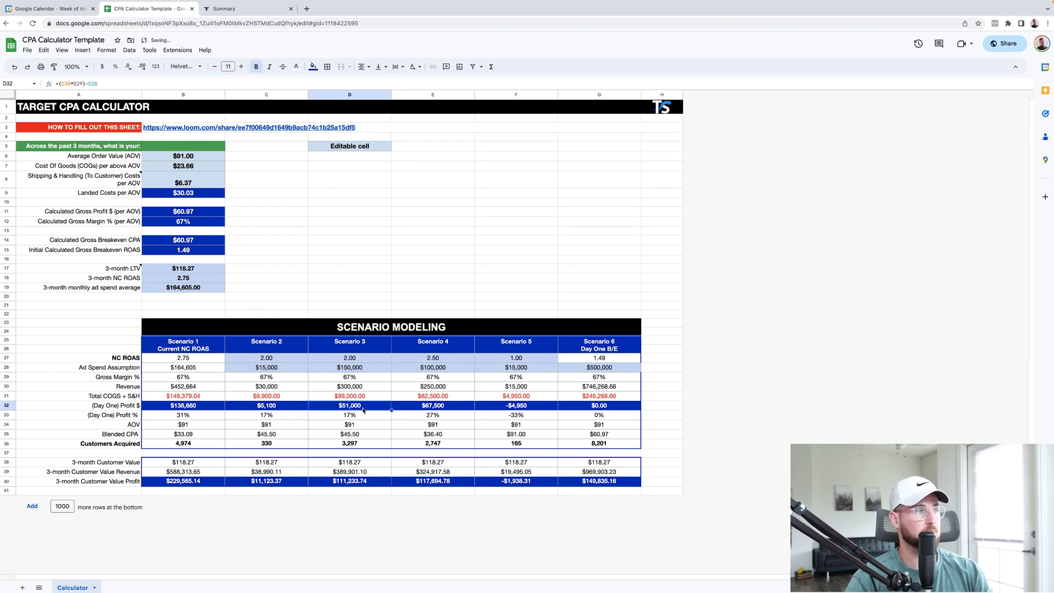
- Compare Scenario 2's ad spend and profits against Scenario 3's recalculated figures
click(267, 368)
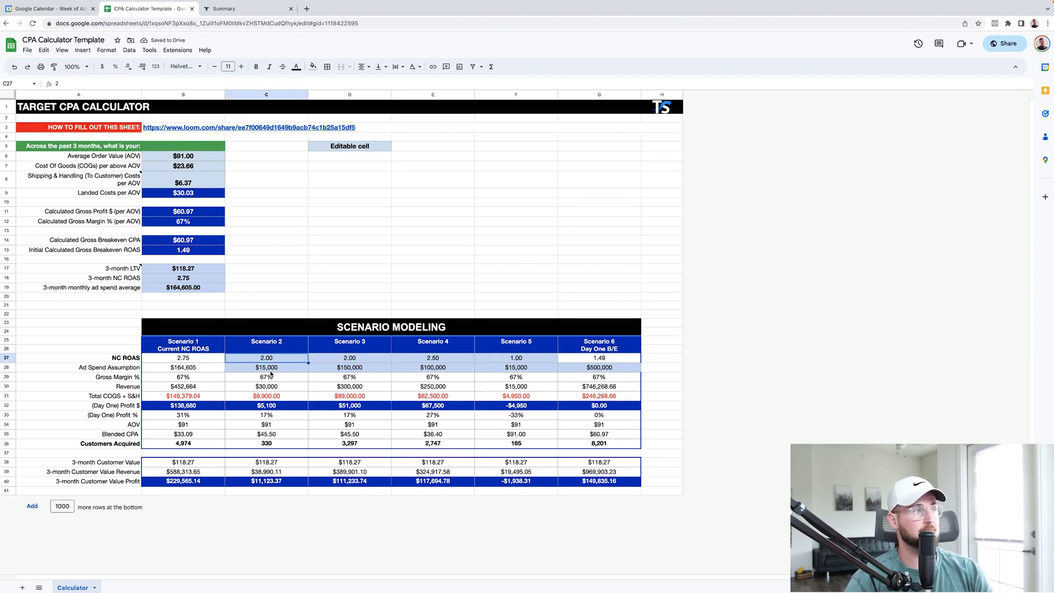
click(273, 405)
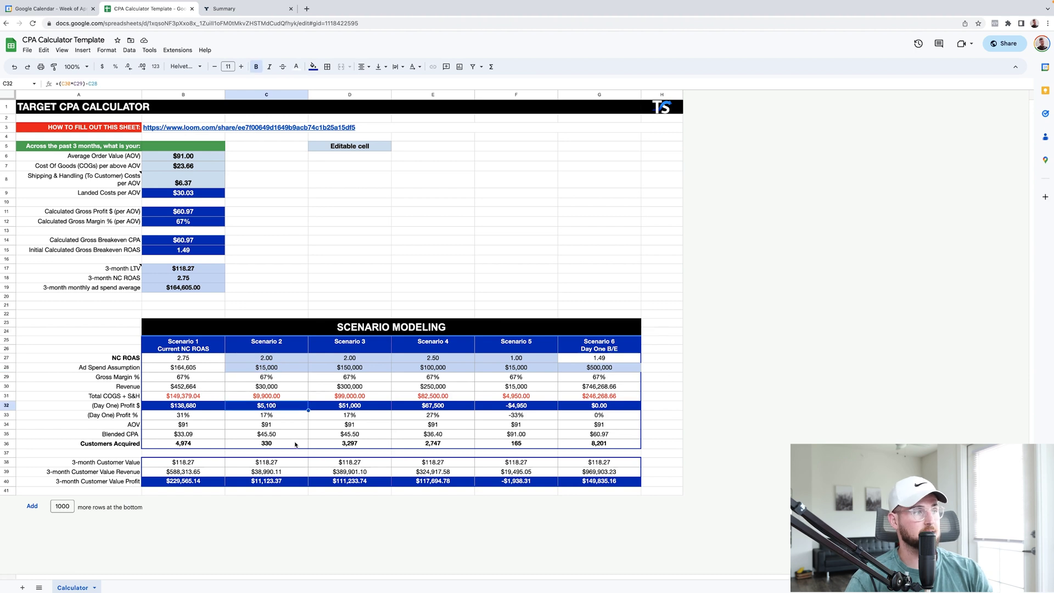
click(256, 483)
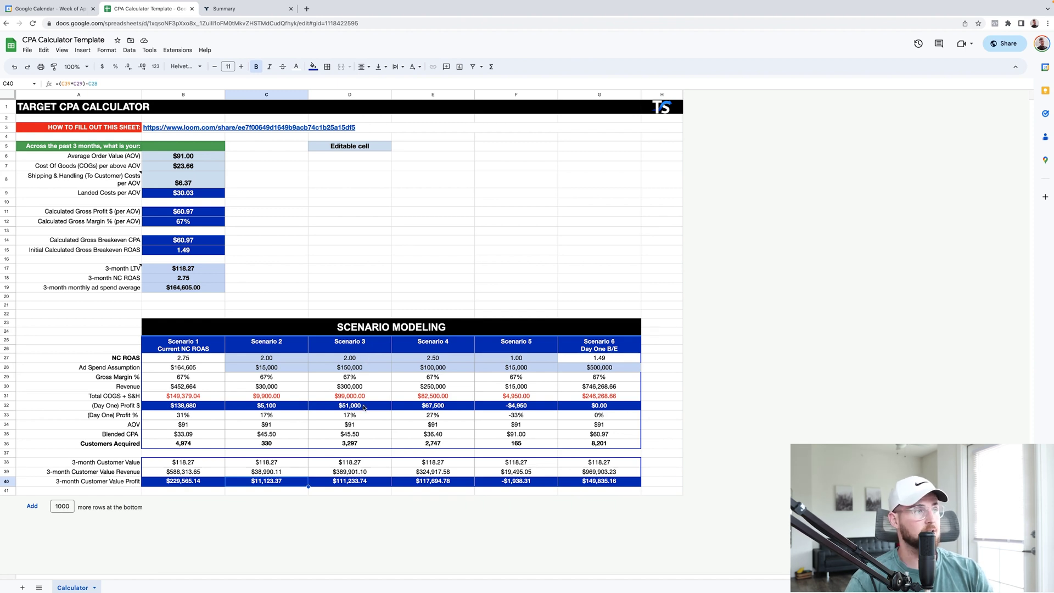
click(371, 369)
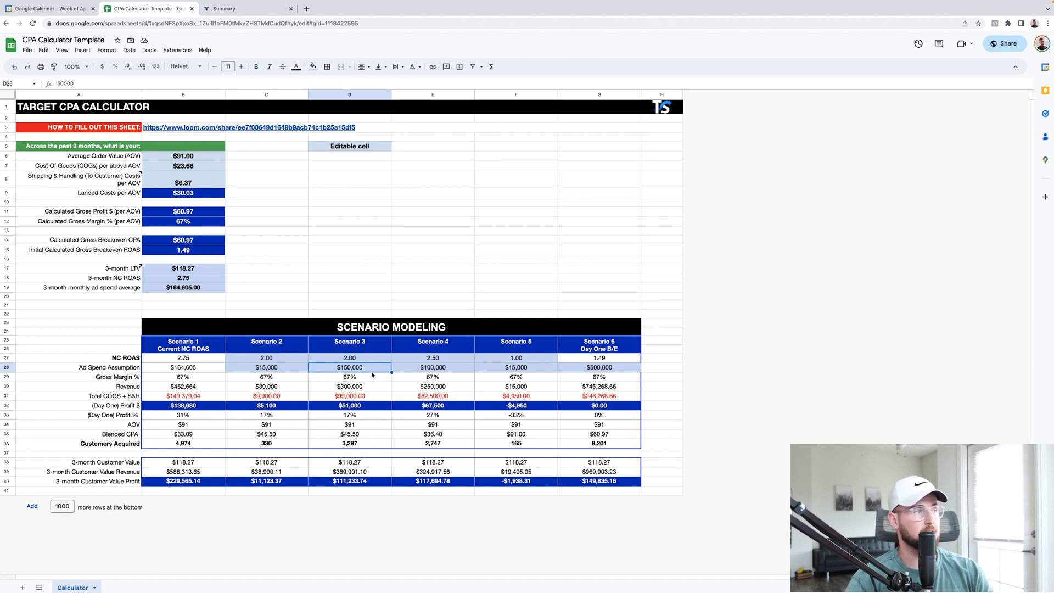
click(368, 407)
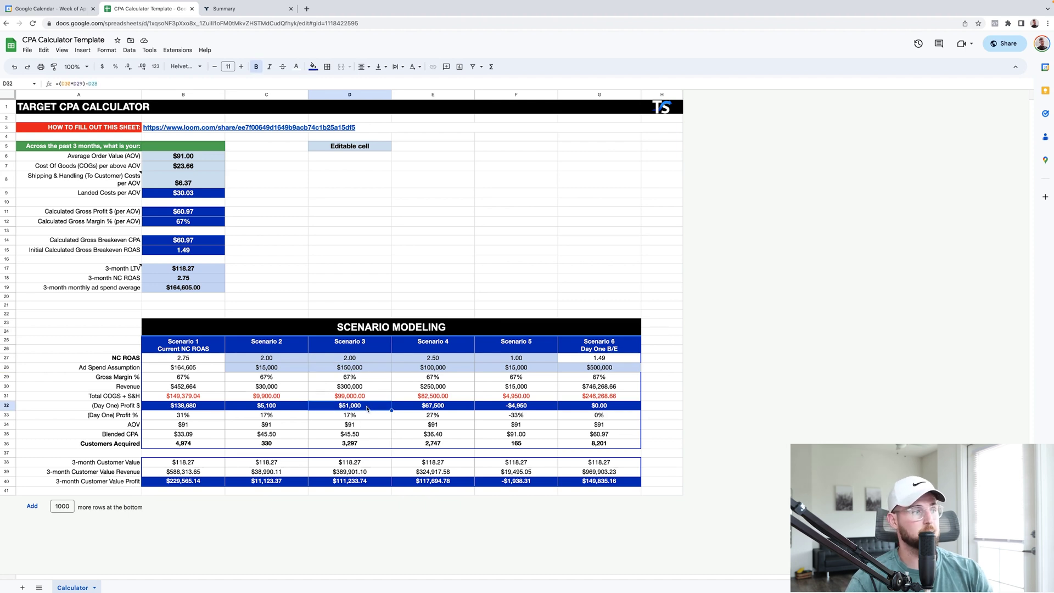
click(356, 483)
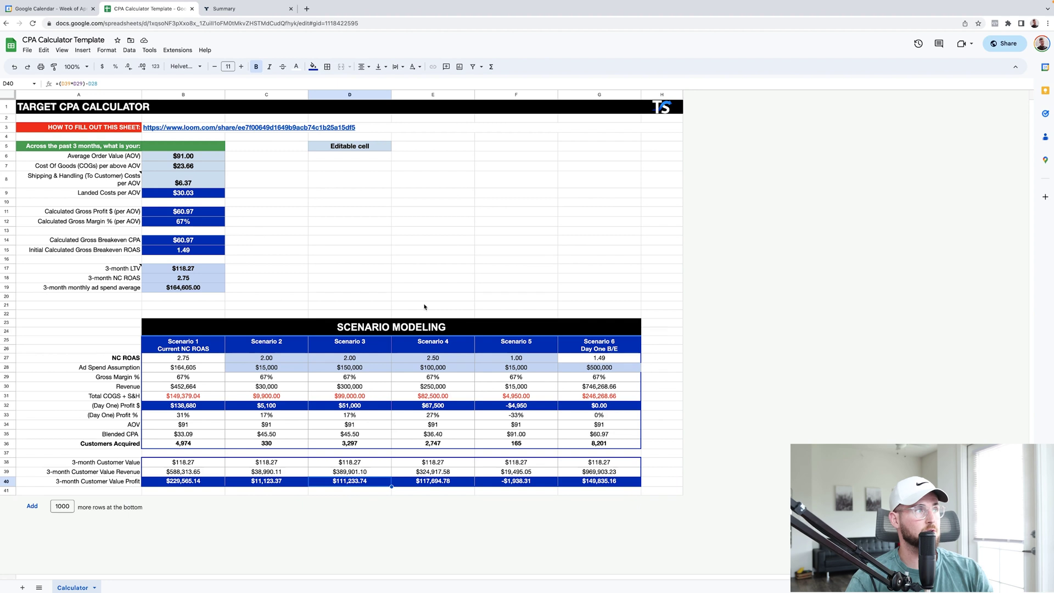
click(210, 167)
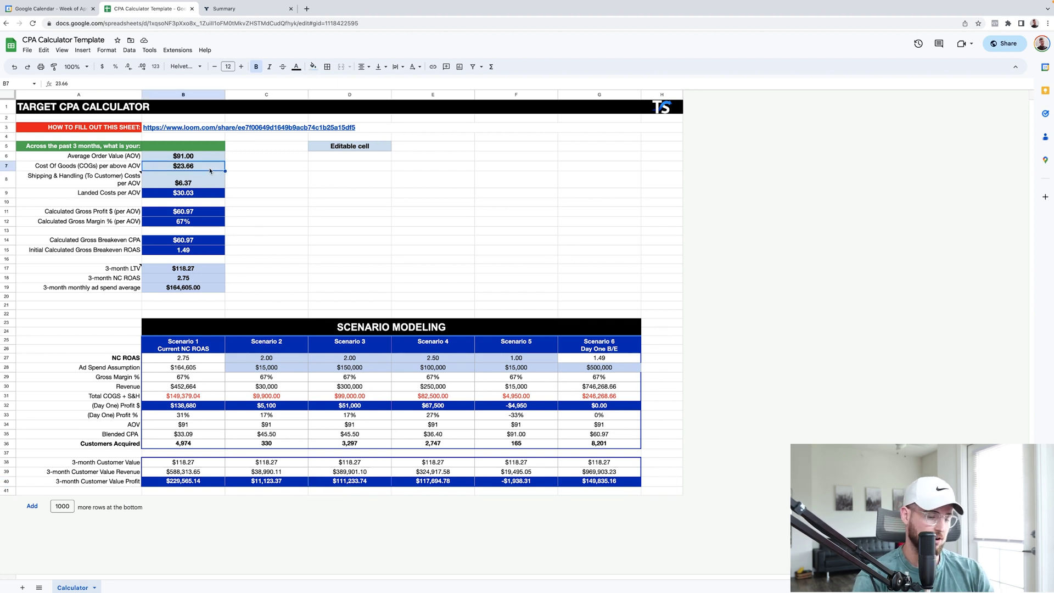
text(50)
key(Return)
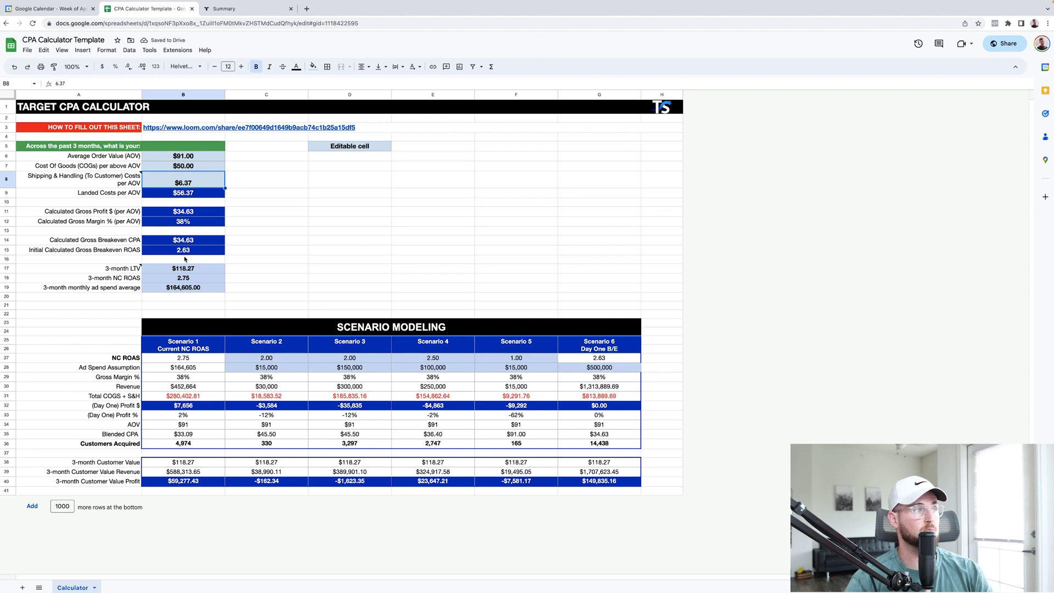
click(298, 272)
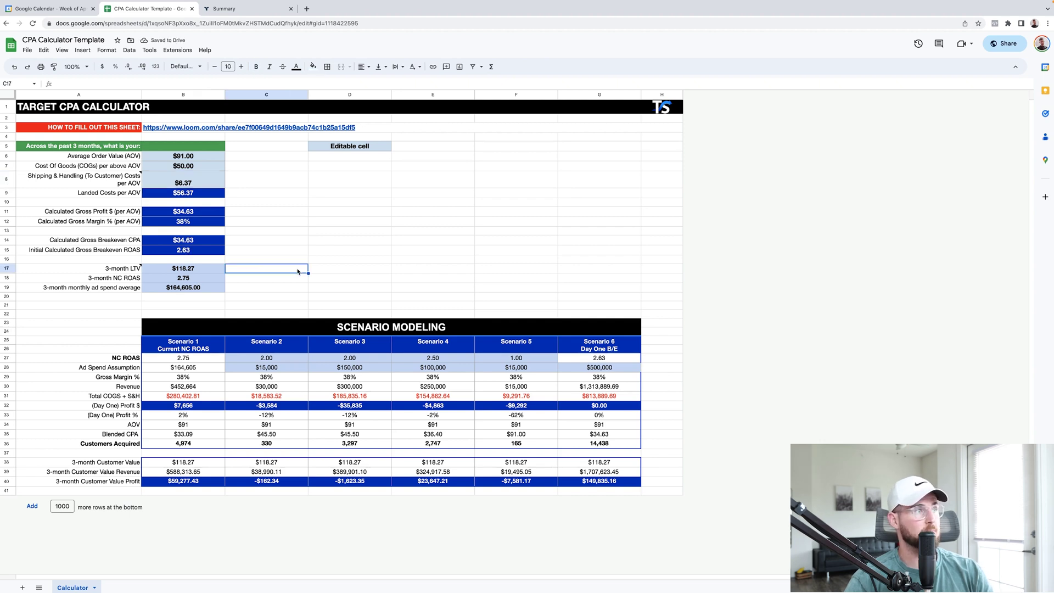
click(171, 253)
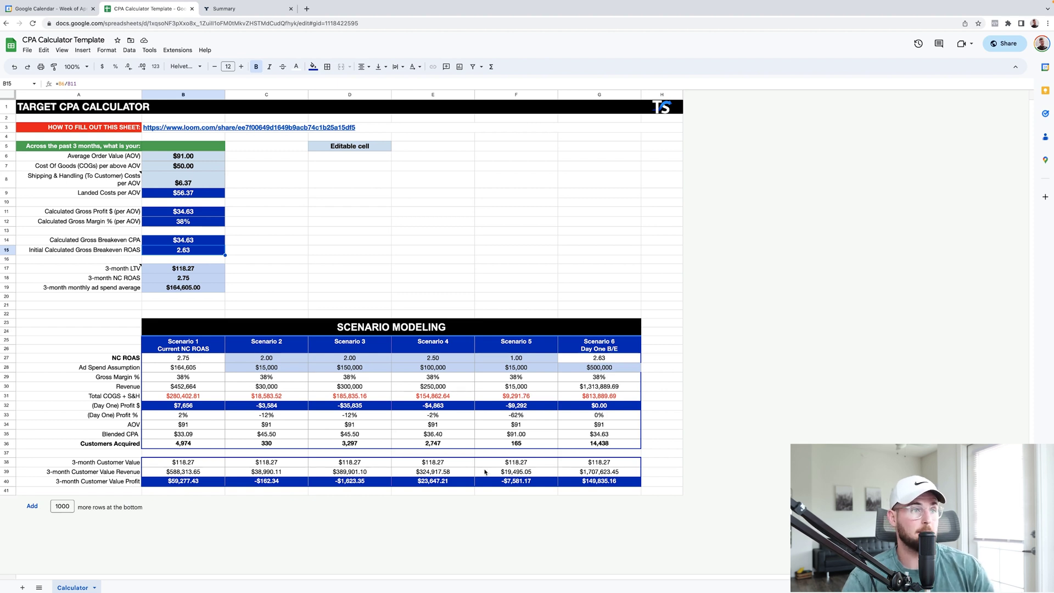
click(604, 369)
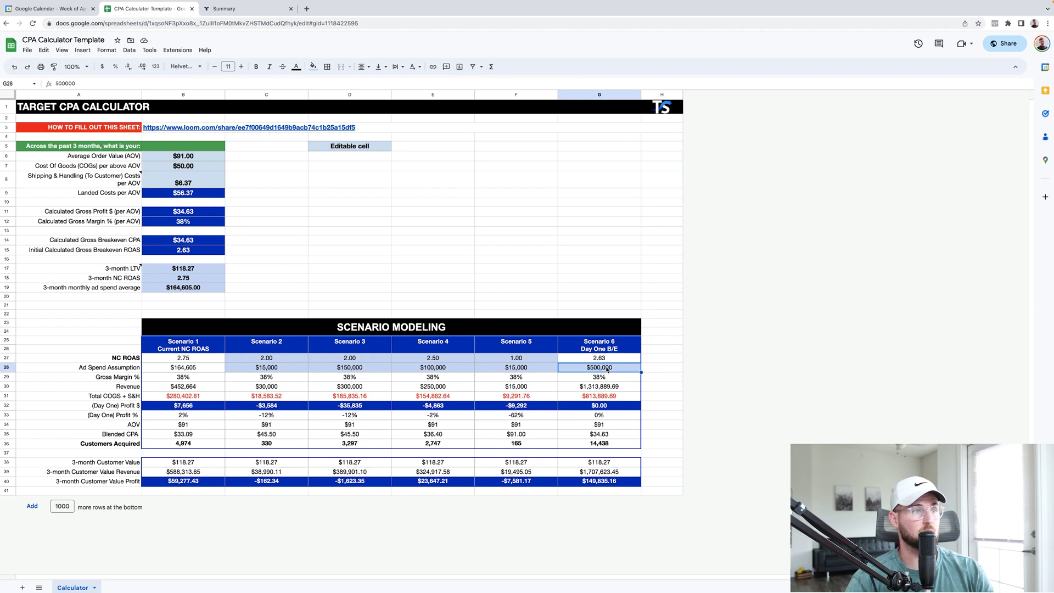
click(601, 406)
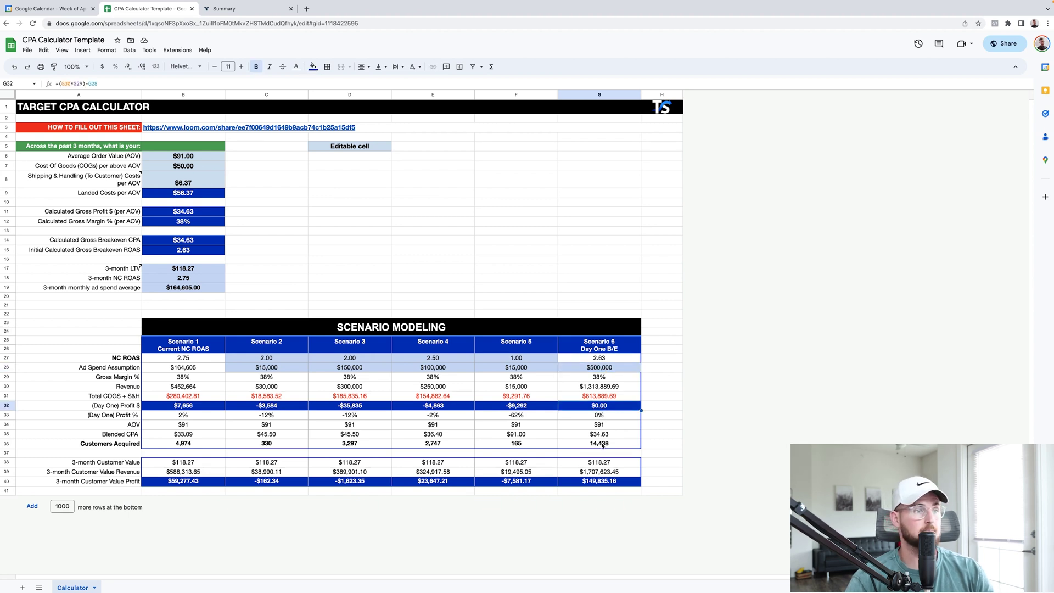
click(605, 483)
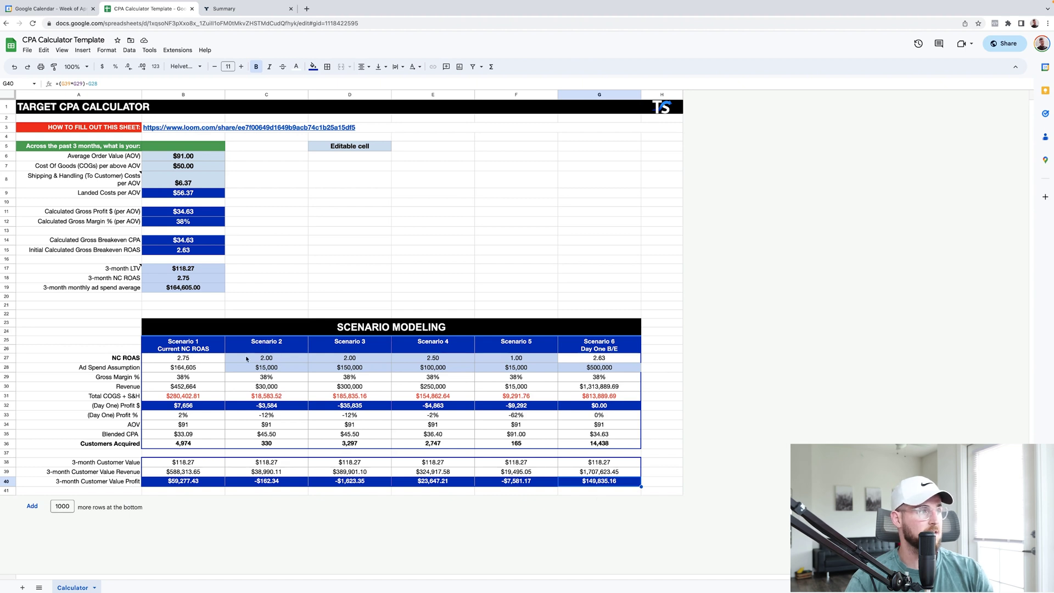
click(194, 359)
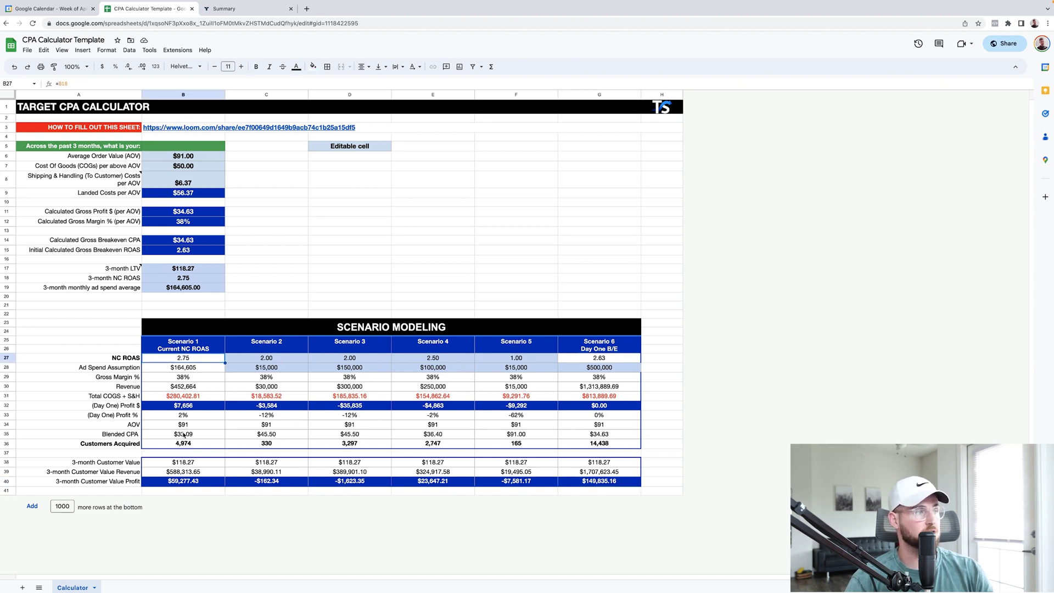
click(182, 407)
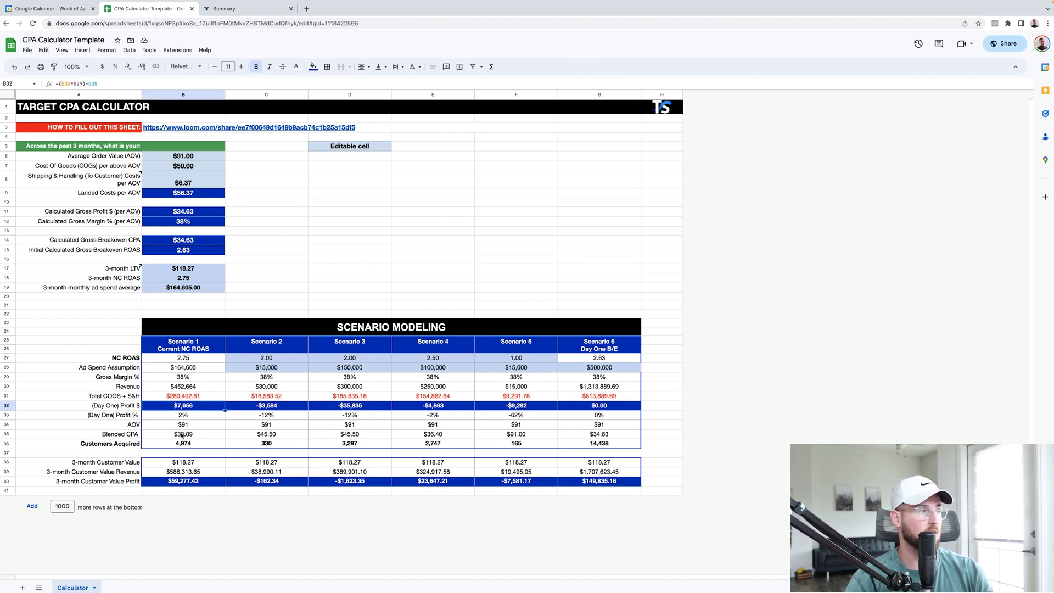
click(186, 481)
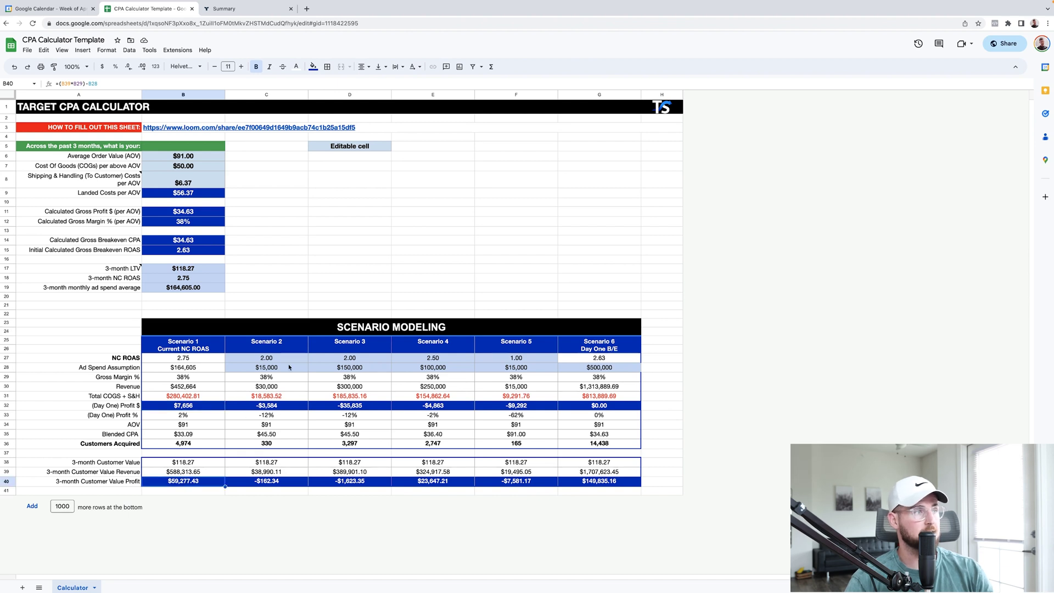
click(289, 367)
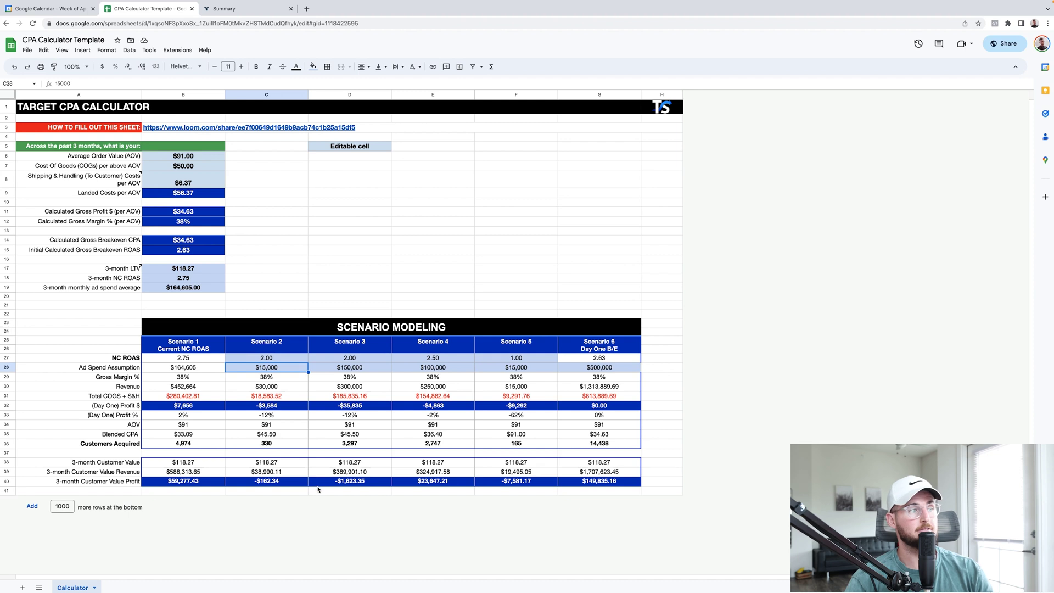
key(ctrl+z)
- Review the 3-month LTV, blended CPA and Scenario 3's $150,000 ad spend after the COGS change
click(354, 262)
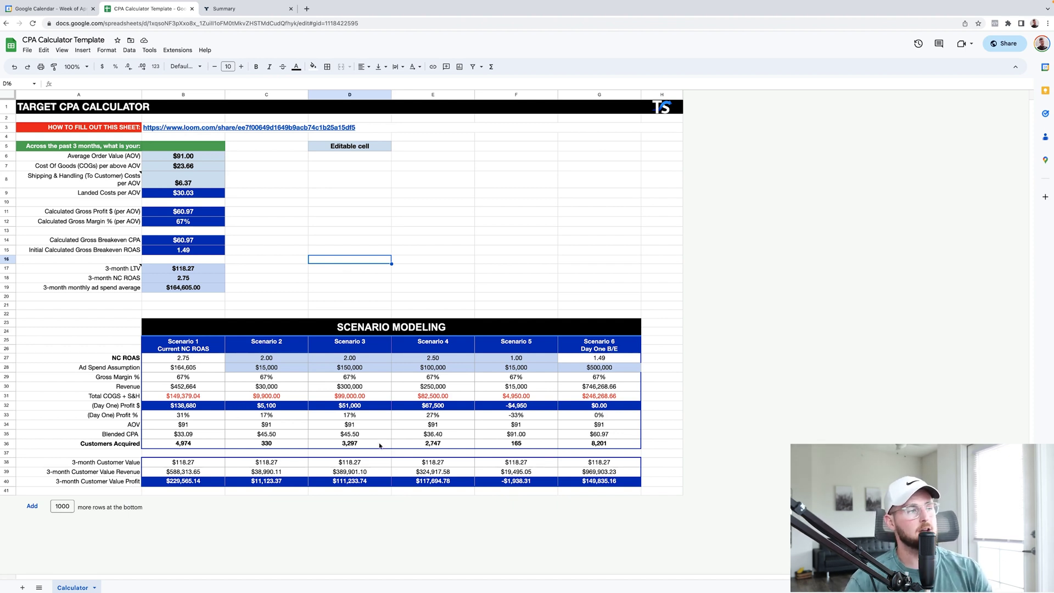
click(311, 226)
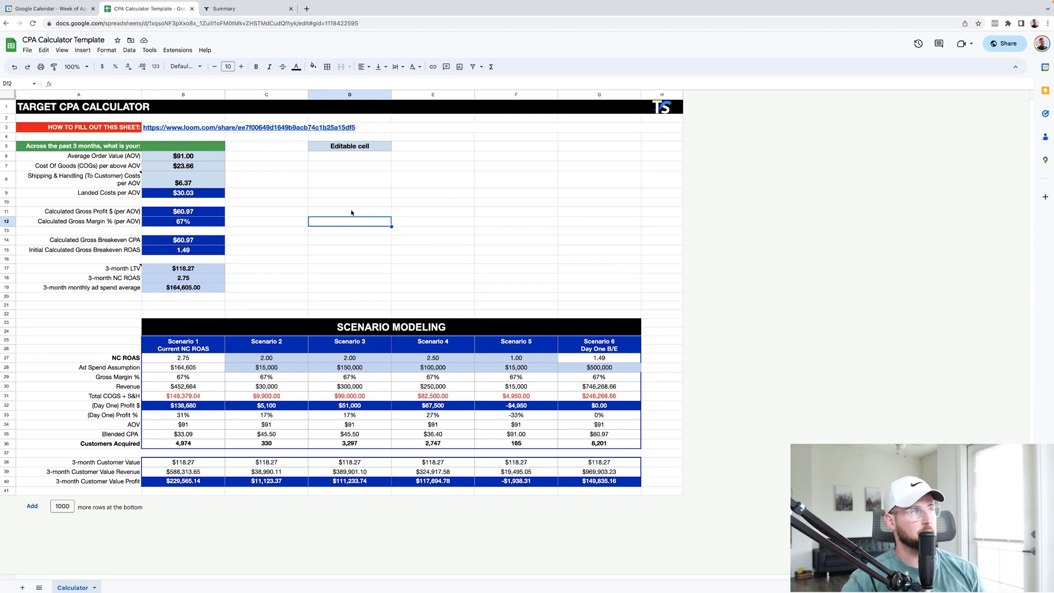
click(186, 270)
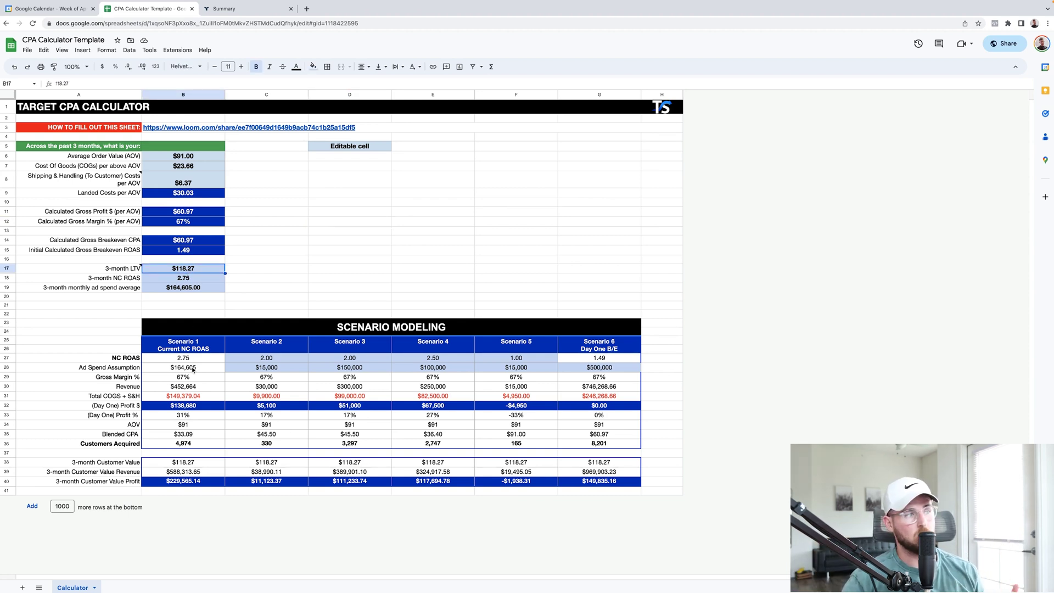
click(176, 437)
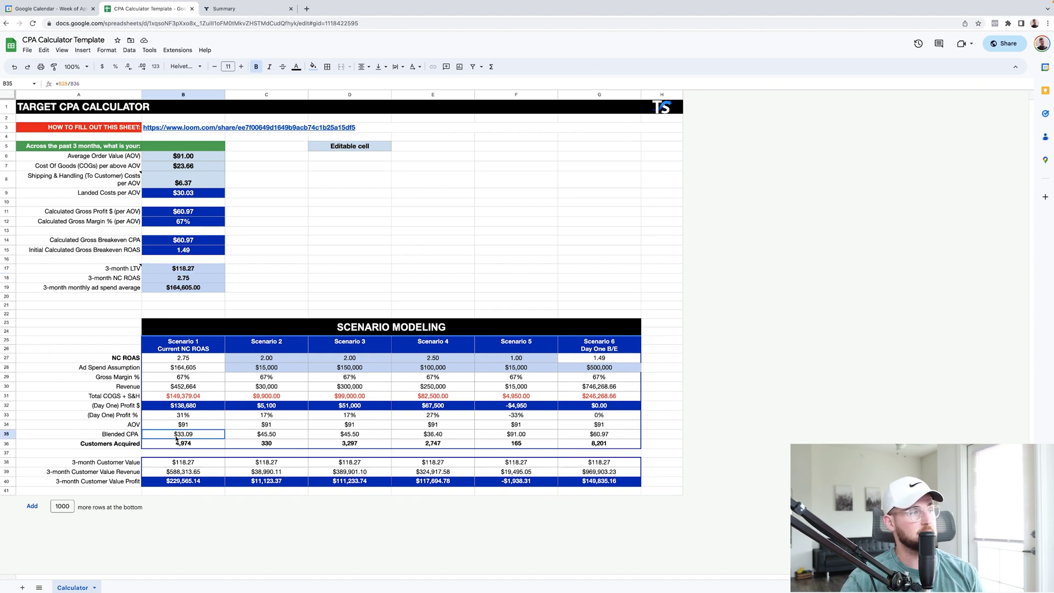
key(Right)
key(Right)
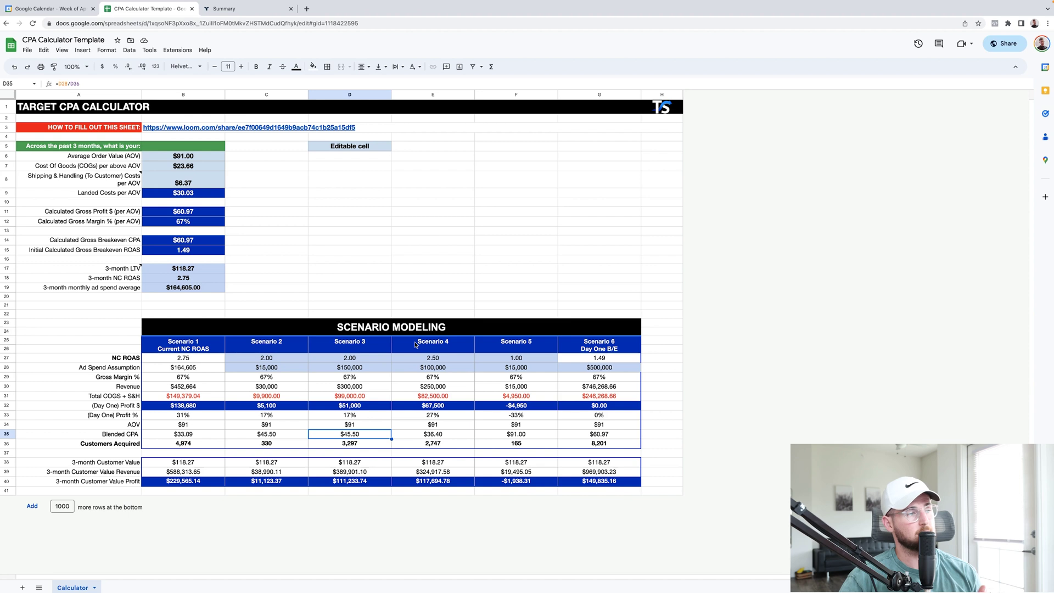
click(378, 369)
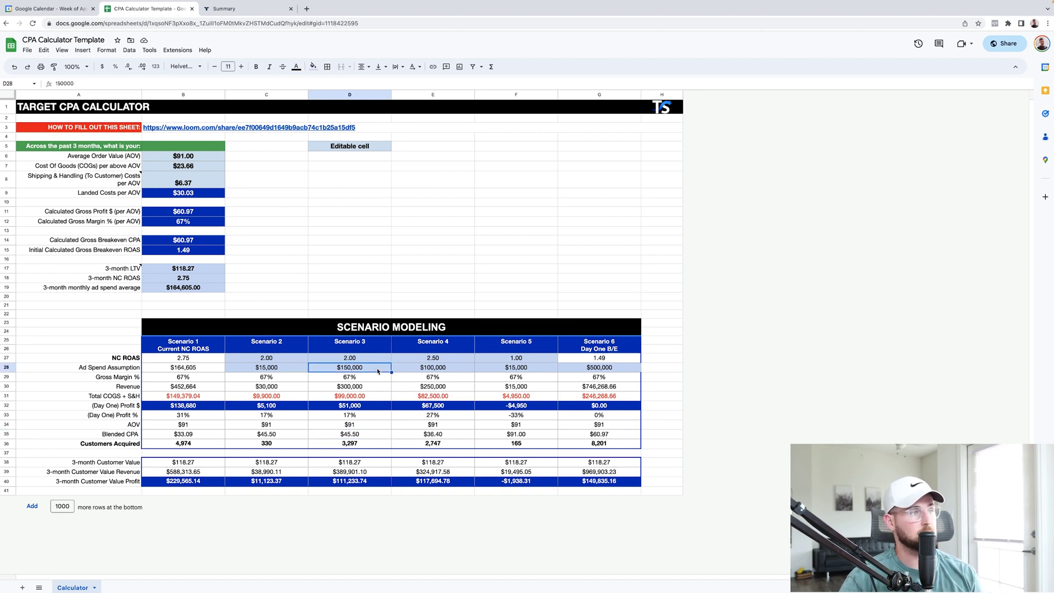
click(350, 437)
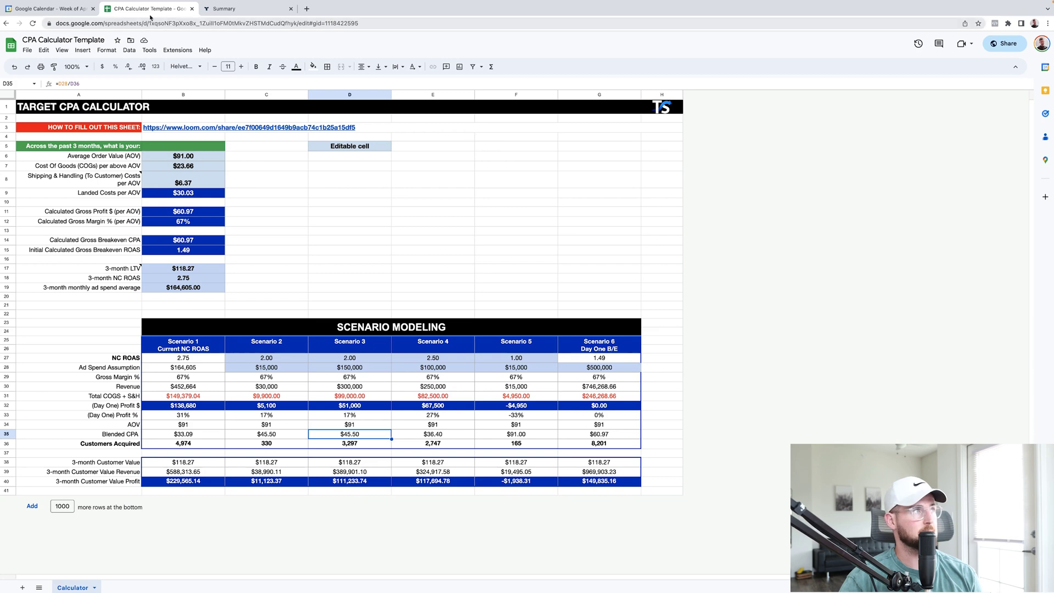
click(234, 9)
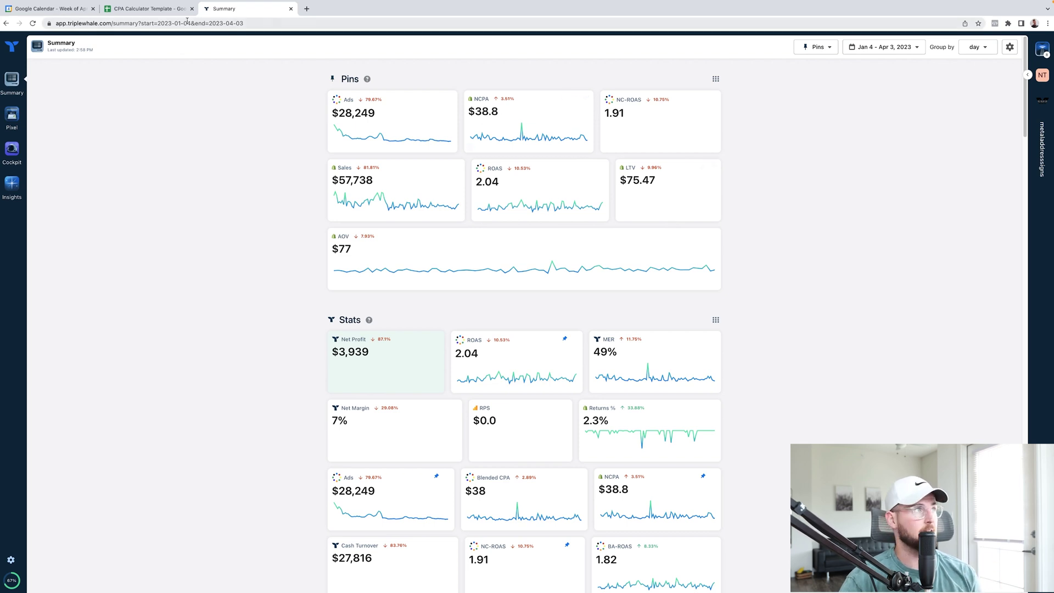
click(119, 9)
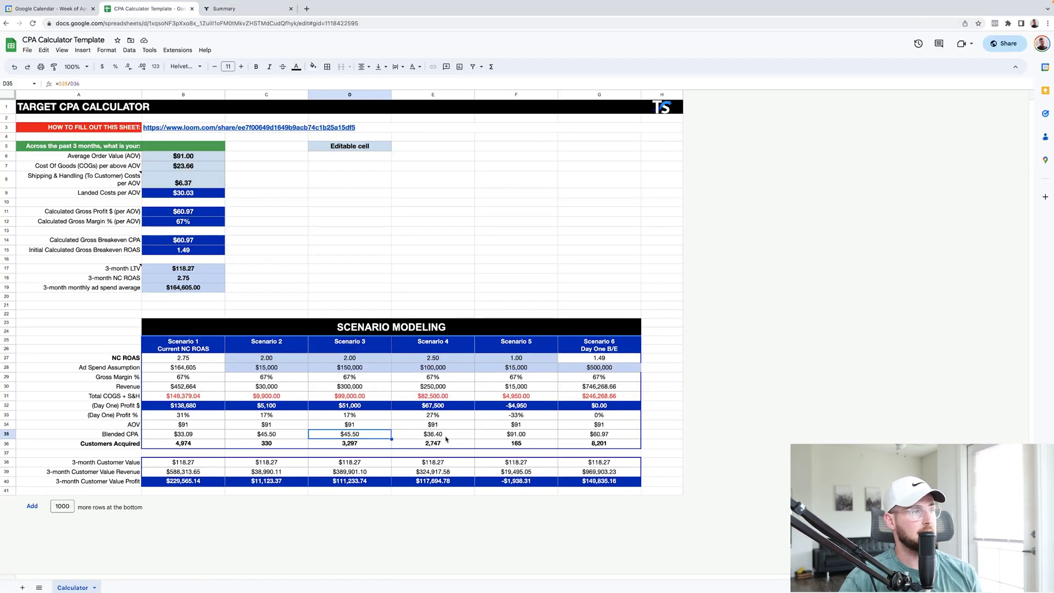
click(348, 359)
click(356, 369)
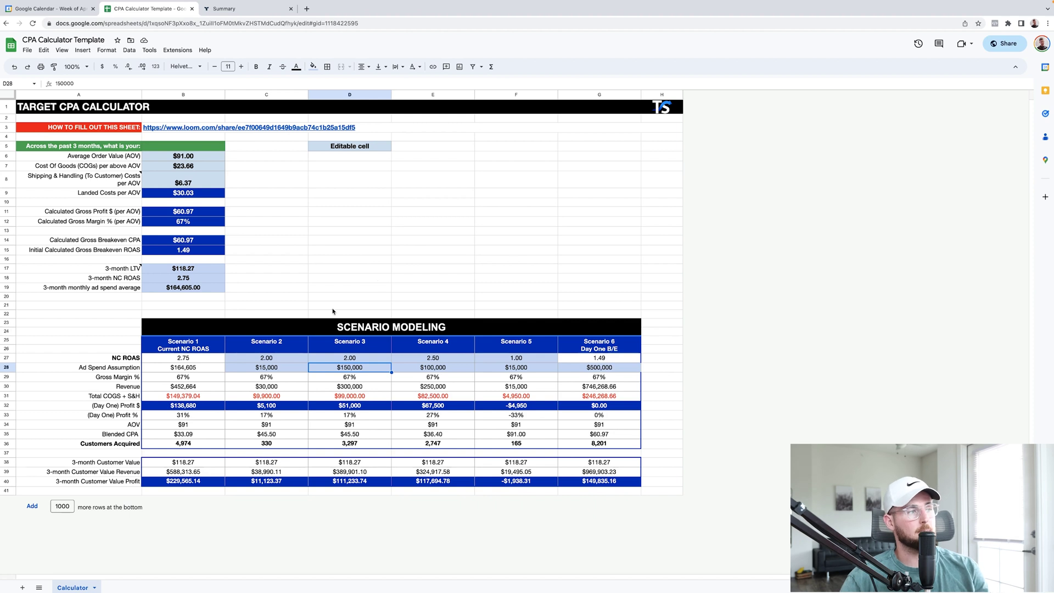
click(266, 396)
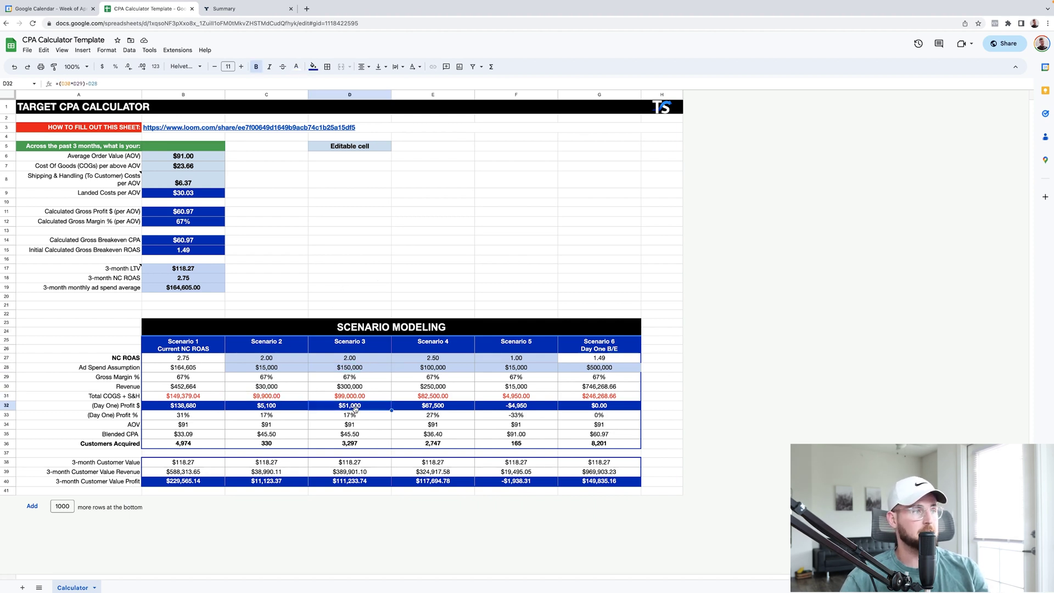
click(373, 412)
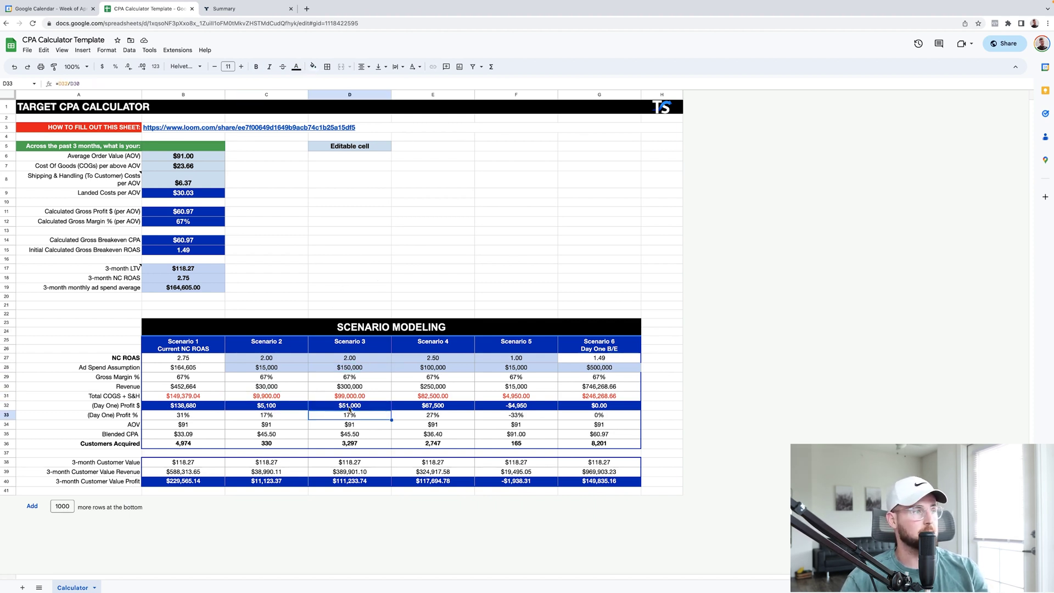
click(272, 404)
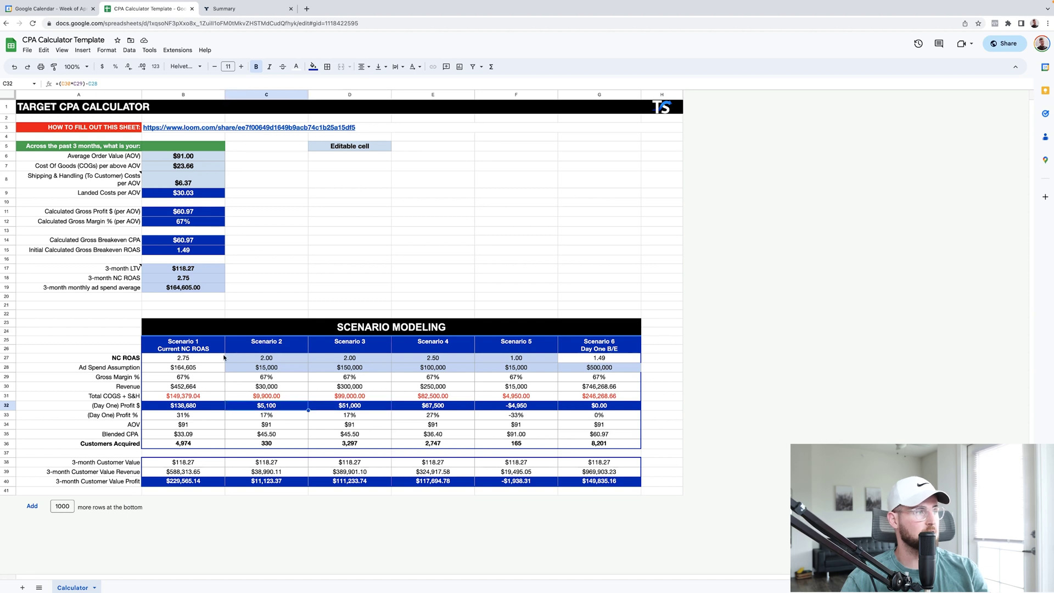
click(192, 407)
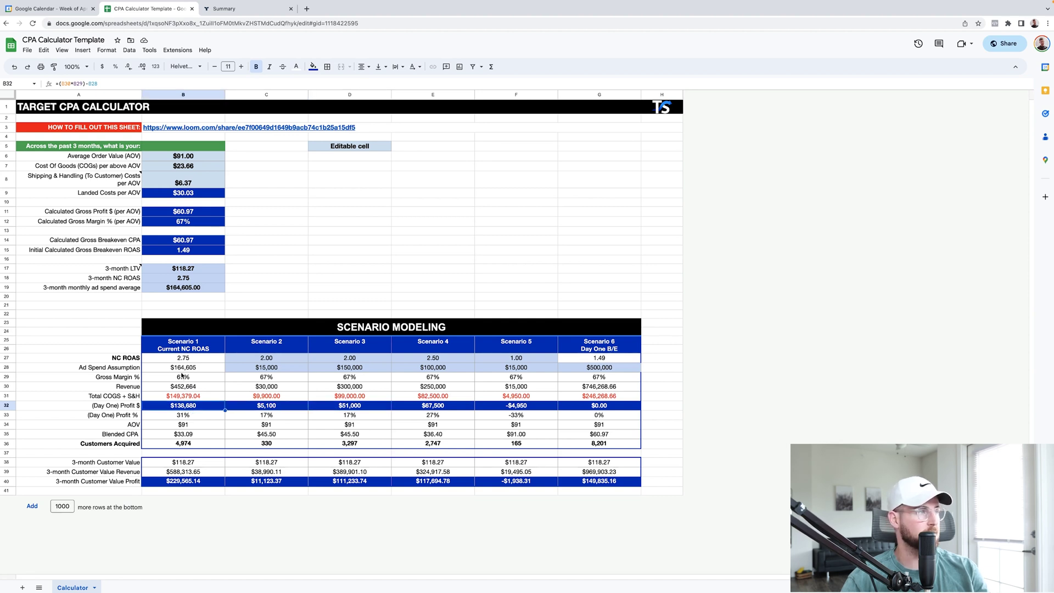
click(176, 360)
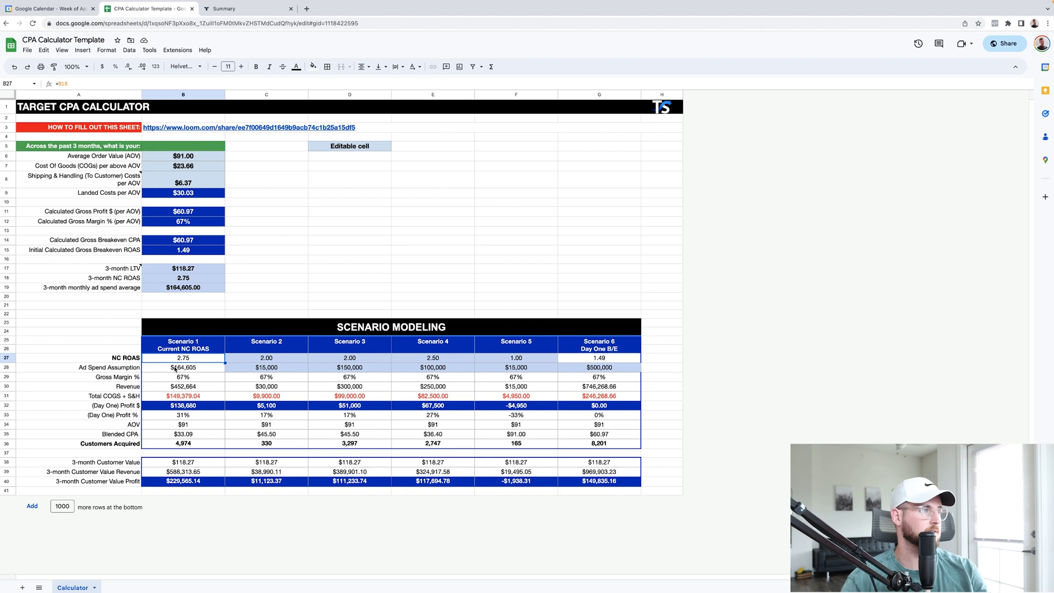
click(211, 171)
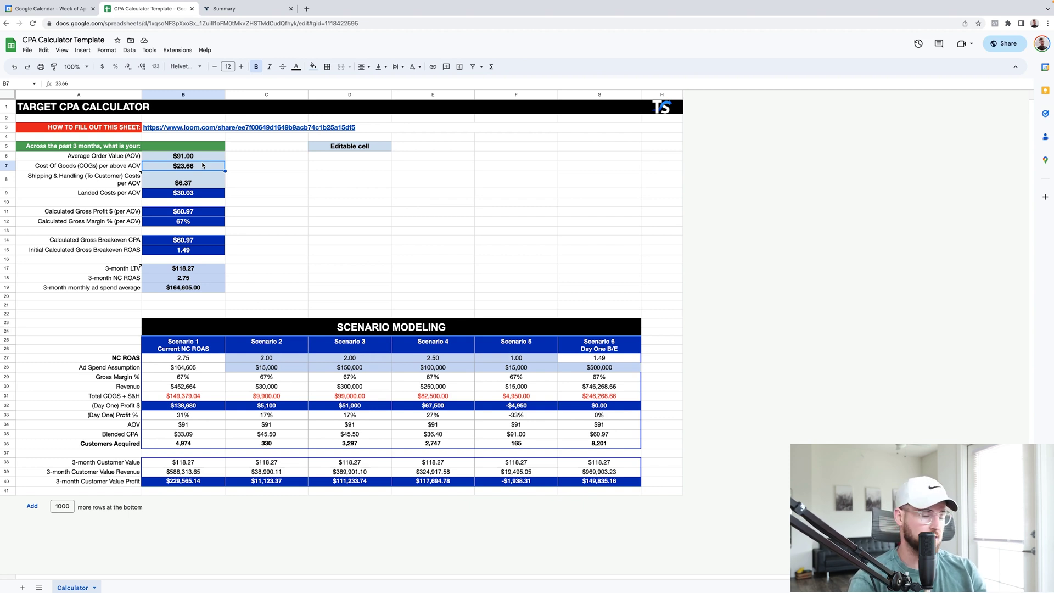
text(10)
key(Return)
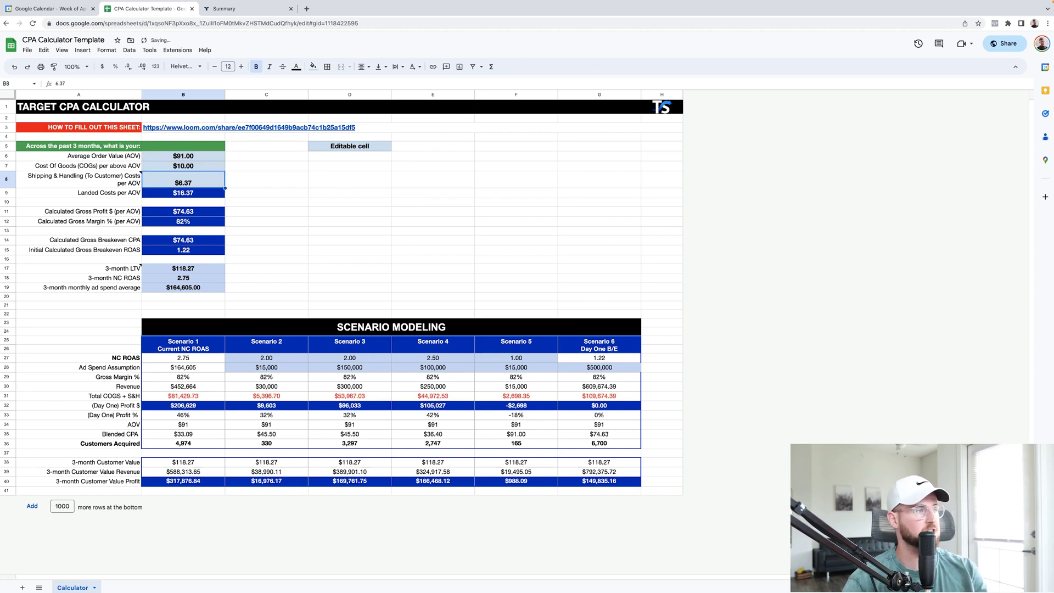
click(329, 221)
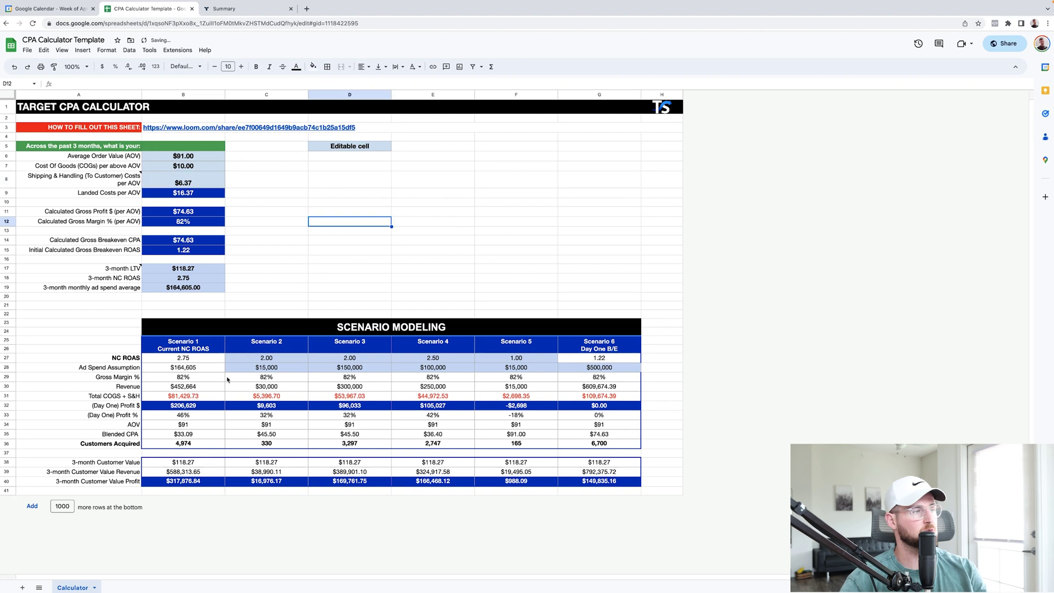
click(188, 410)
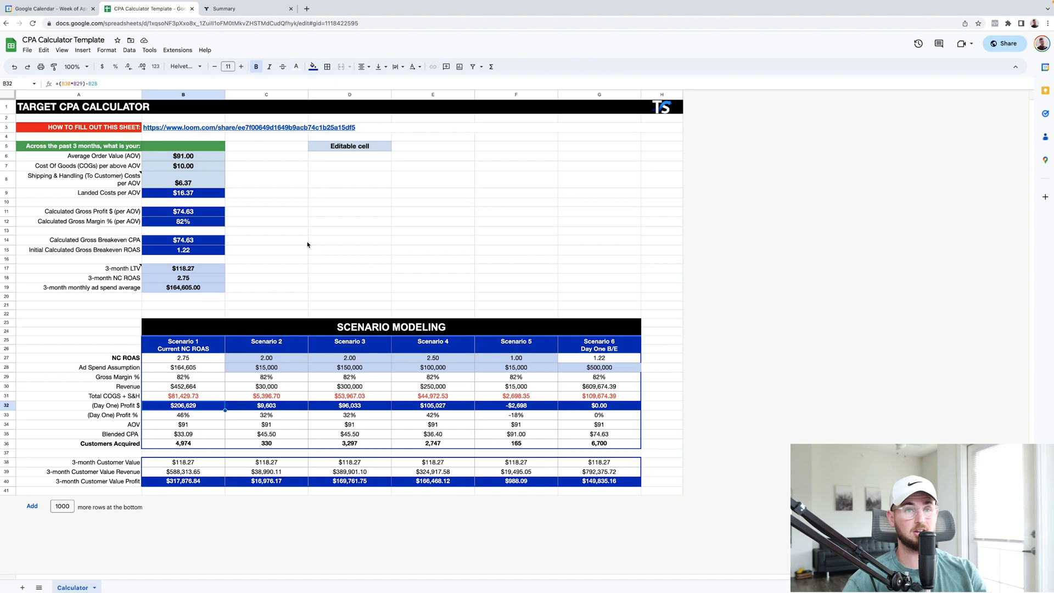
key(ctrl+z)
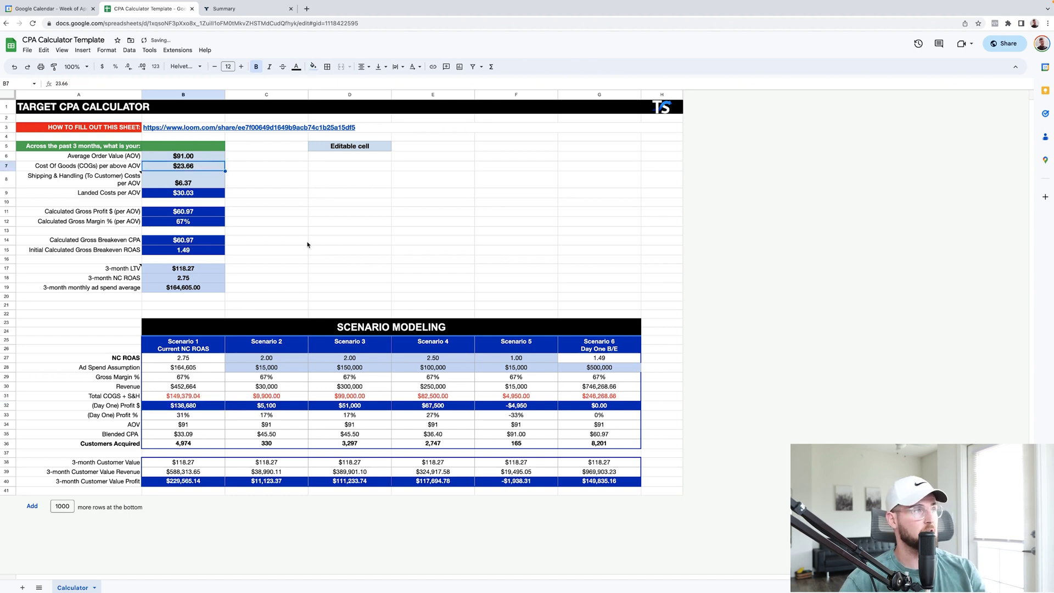
click(305, 242)
click(206, 169)
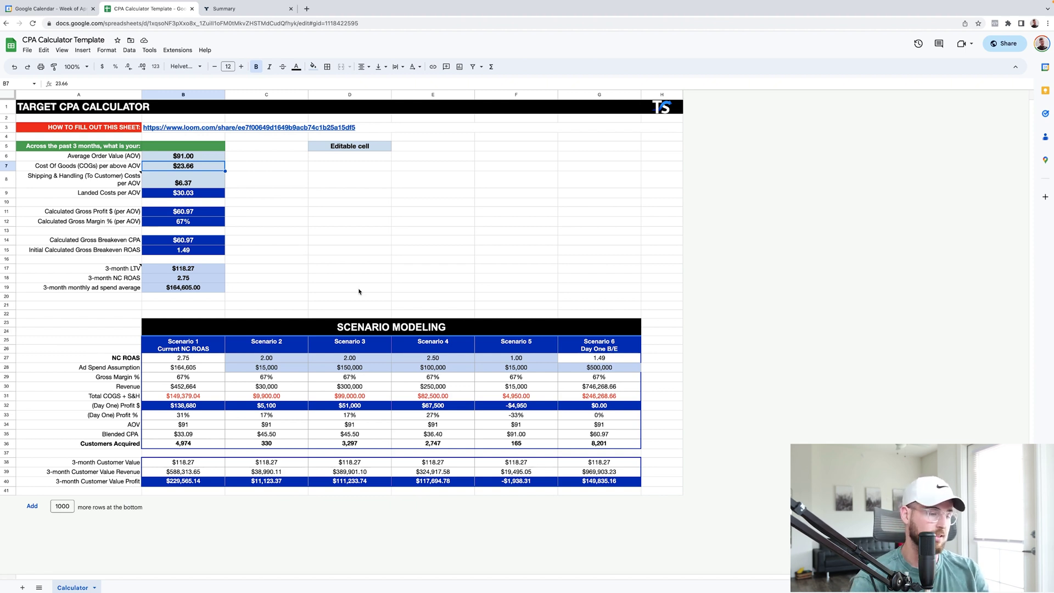
- Set COGS per AOV to $50.00 and check the resulting gross margin
text(50)
key(Return)
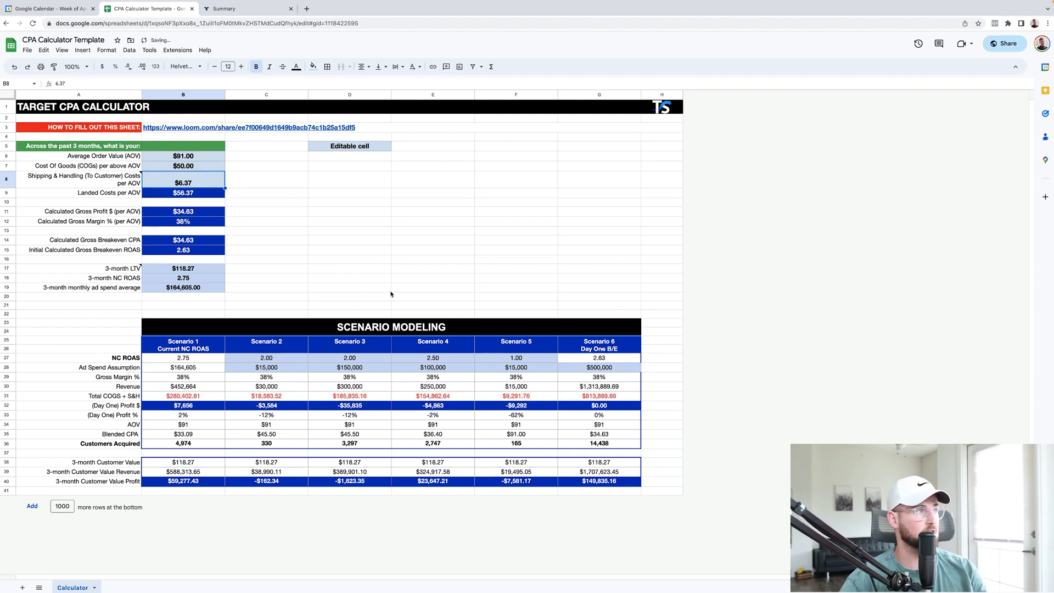
click(169, 223)
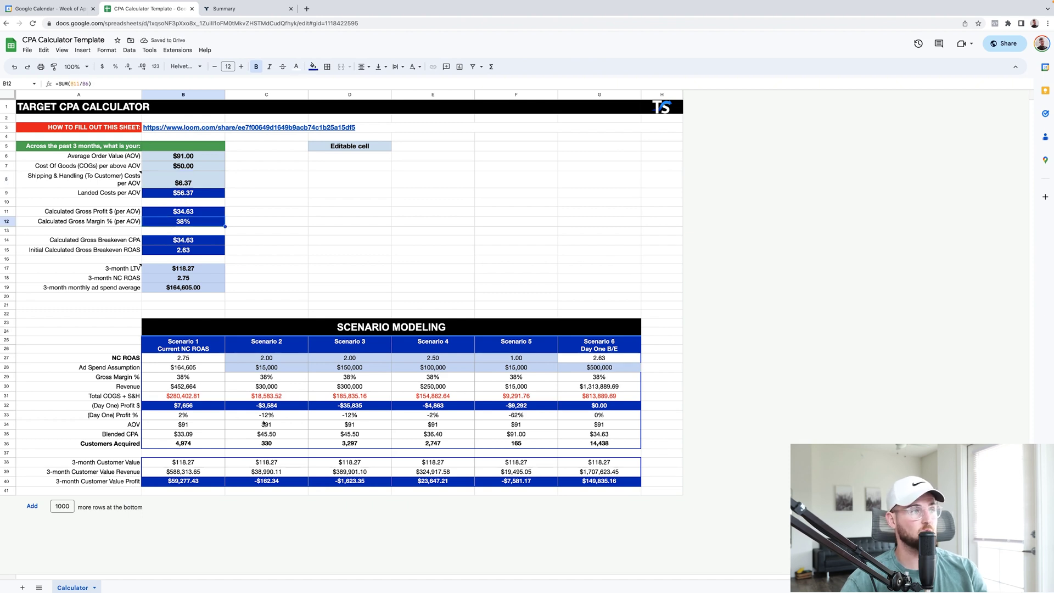
- Change COGS per AOV to 23, undo to compare with $50, then redo to restore $23
click(195, 174)
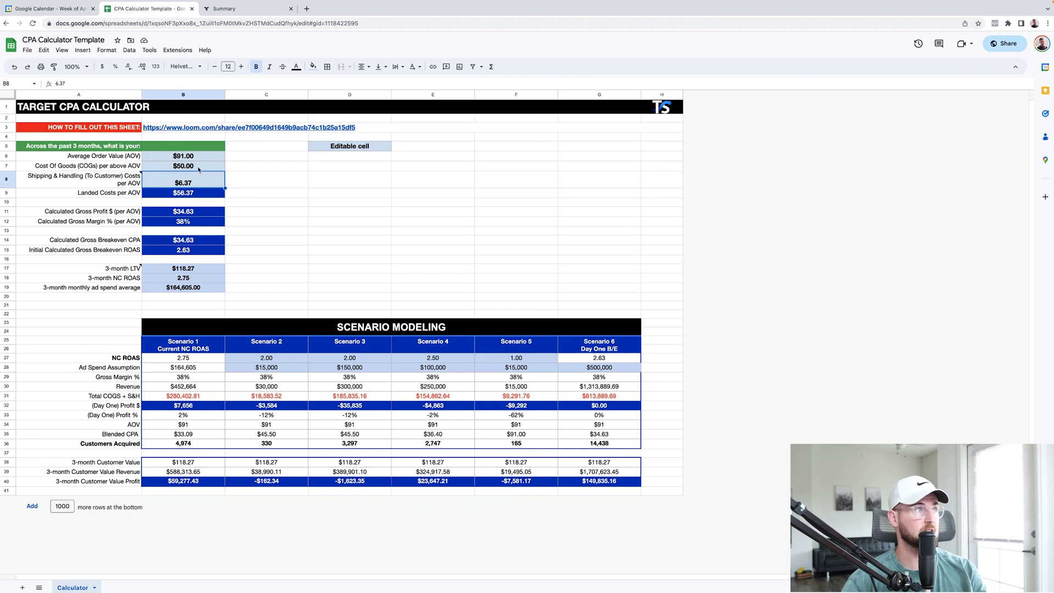
click(198, 170)
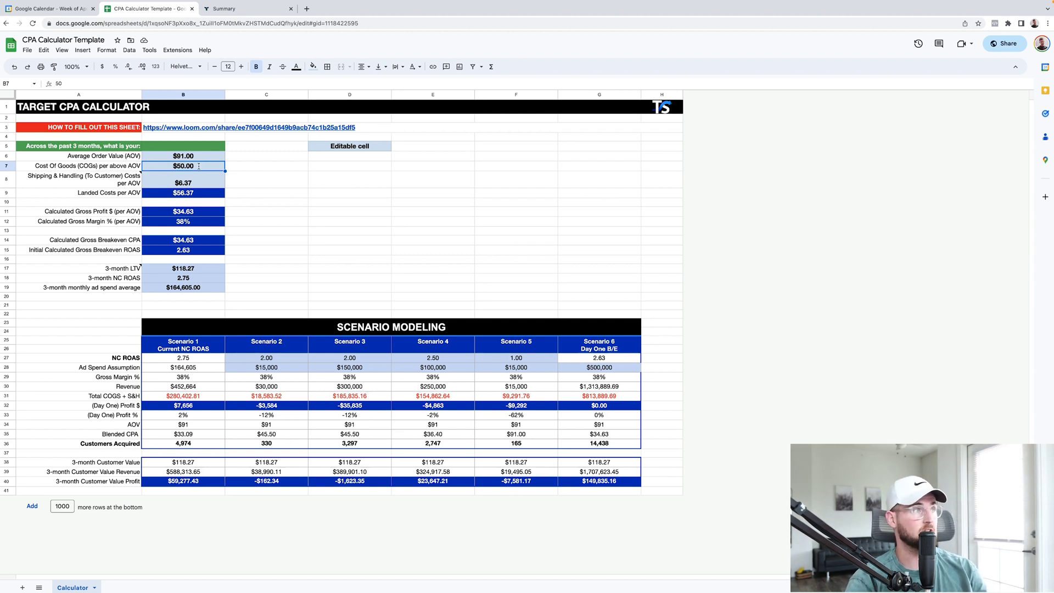
text(23)
key(Return)
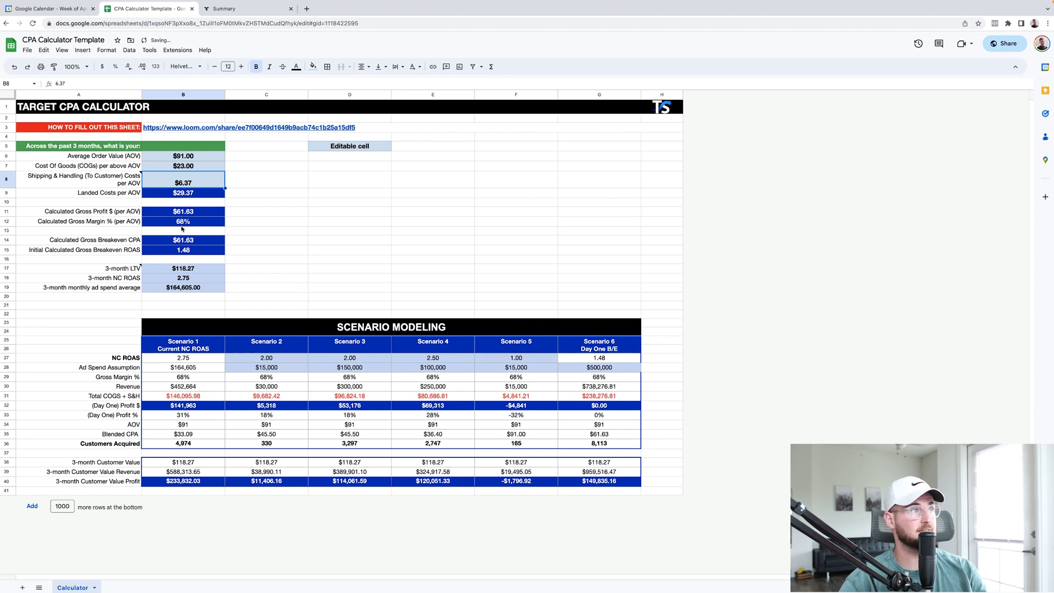
key(ctrl+z)
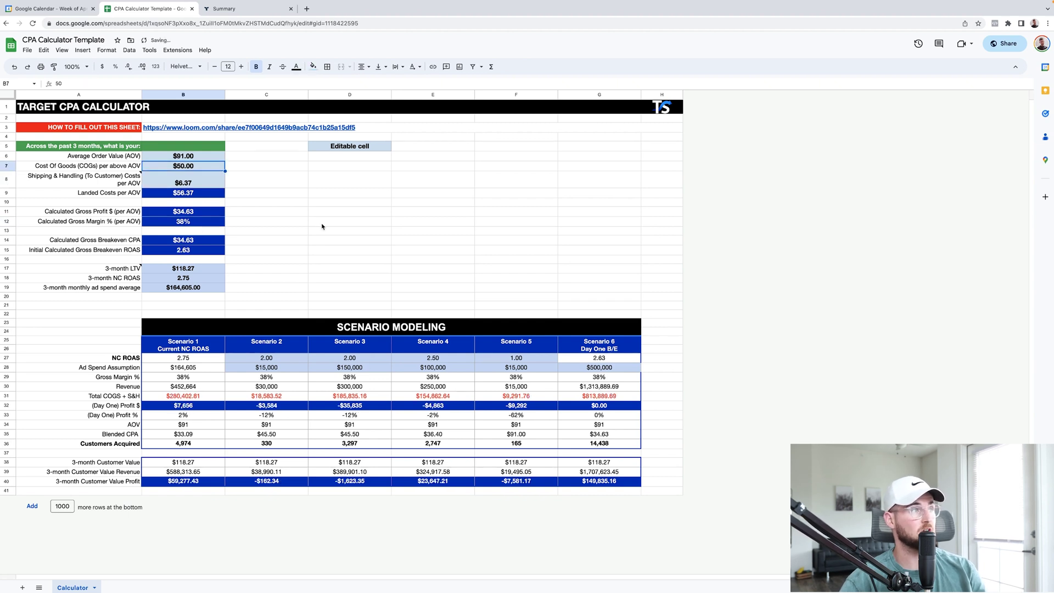
click(44, 50)
click(58, 77)
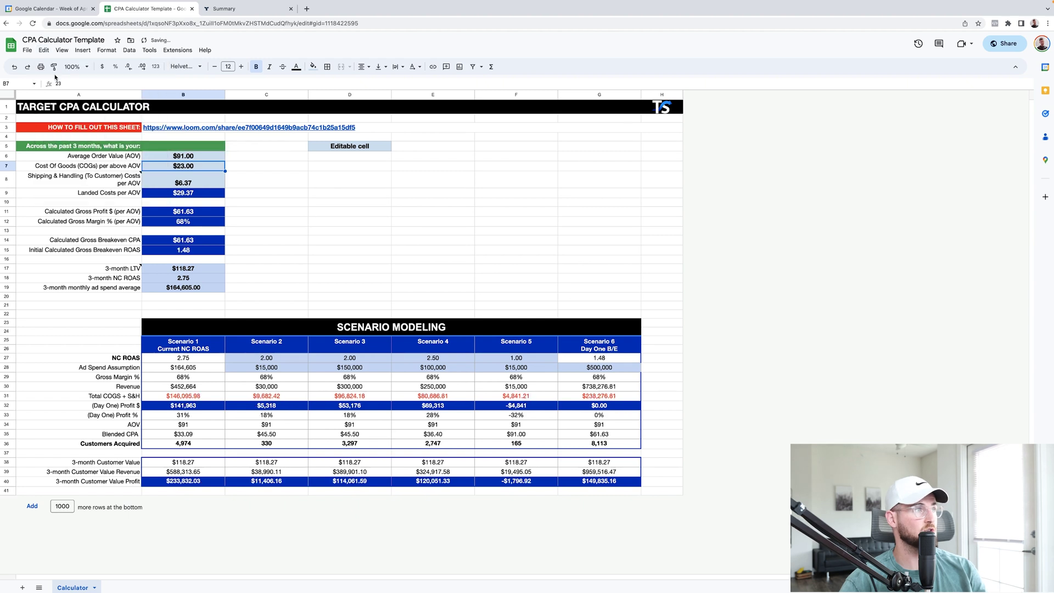
click(266, 193)
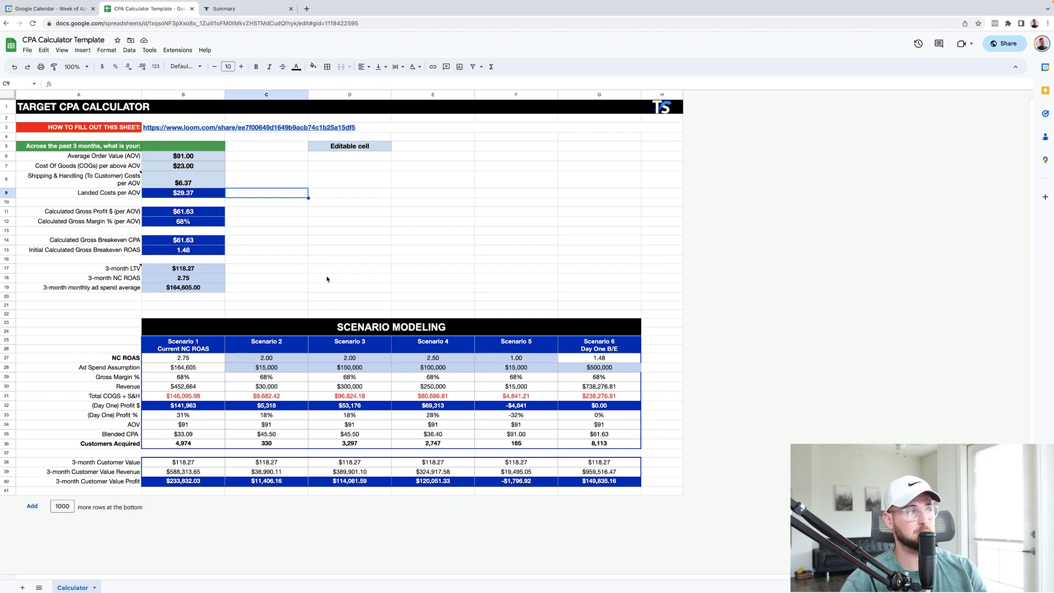
click(327, 278)
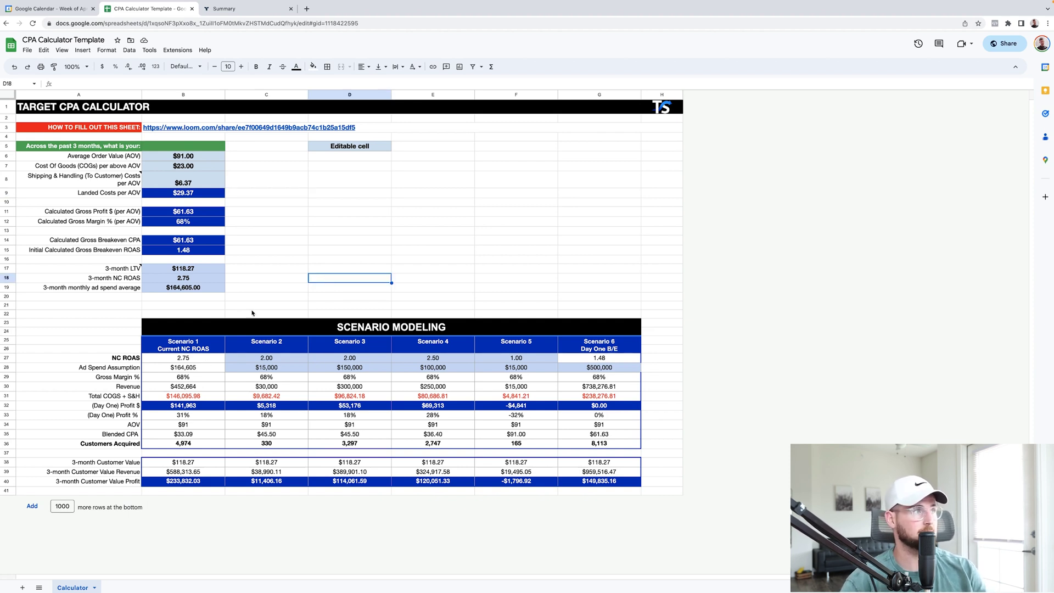
click(310, 253)
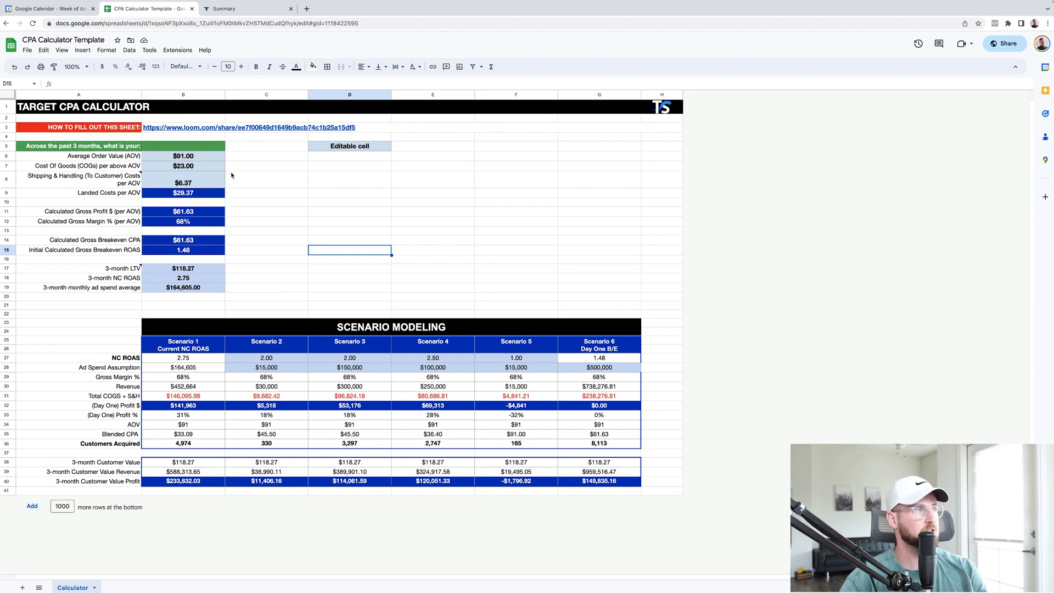
click(196, 159)
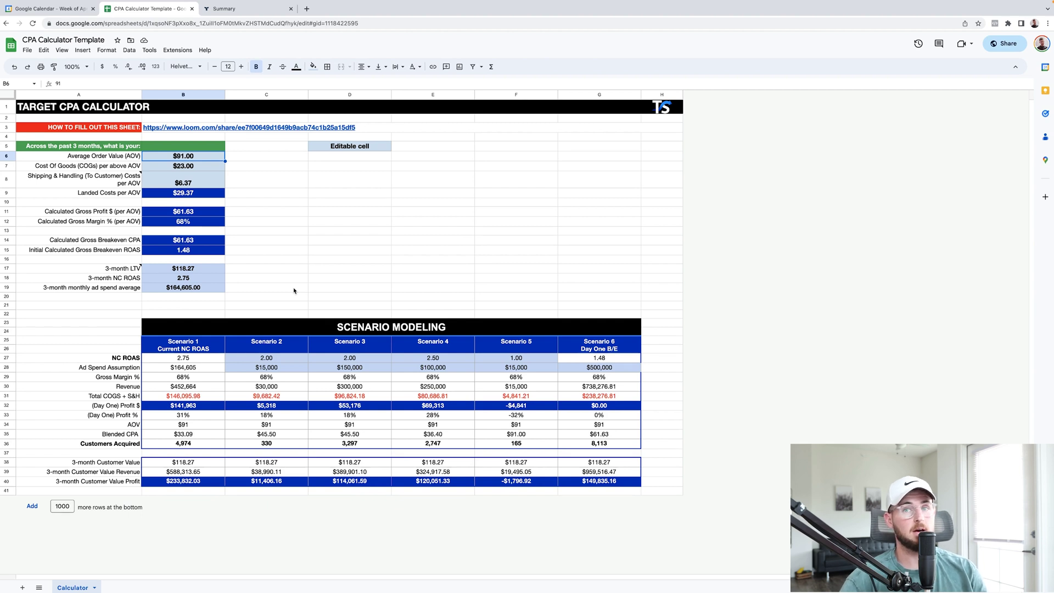
click(183, 260)
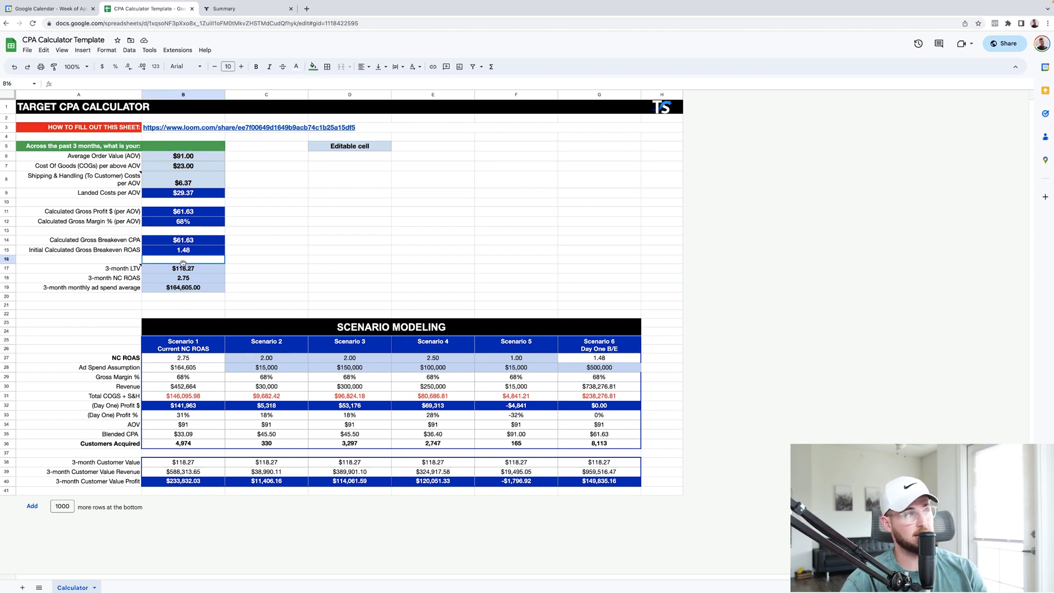
key(Down)
key(Down)
key(Right)
click(98, 268)
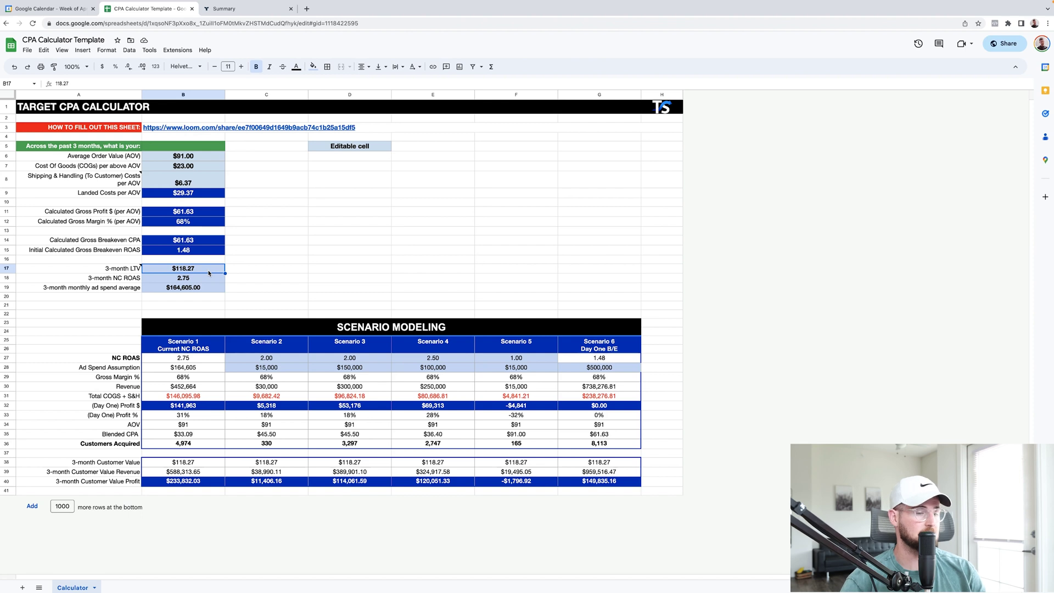
key(super+space)
text(91*.25)
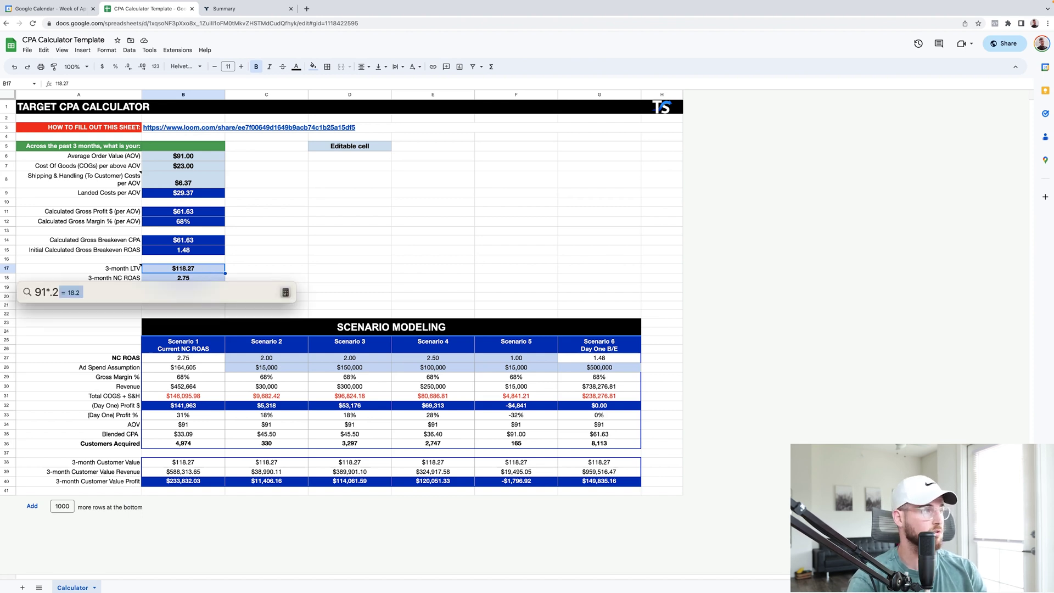
key(BackSpace)
key(BackSpace)
key(BackSpace)
key(BackSpace)
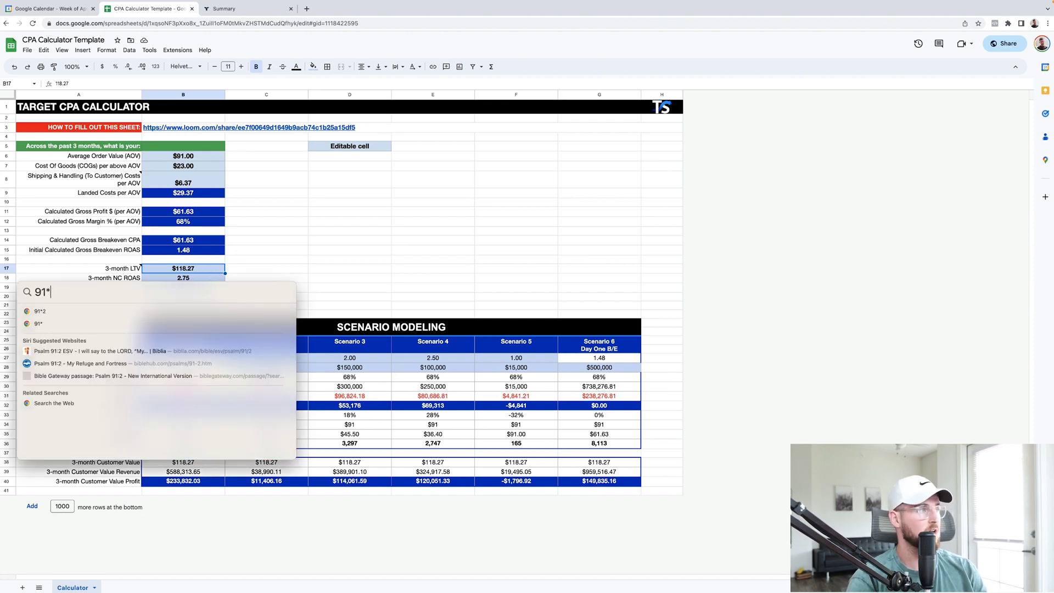
text(+22)
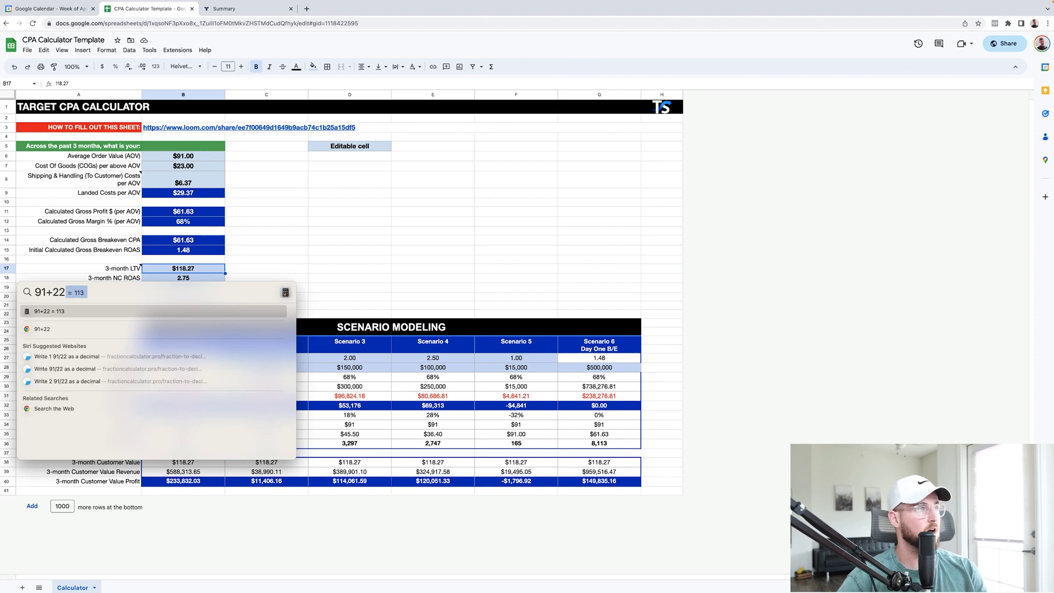
key(Escape)
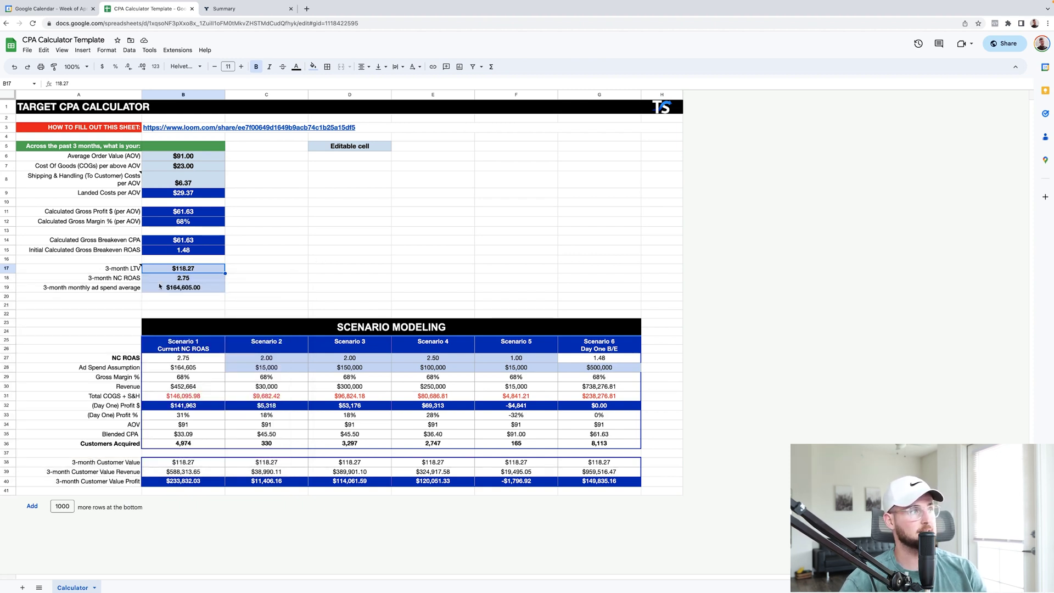
click(194, 163)
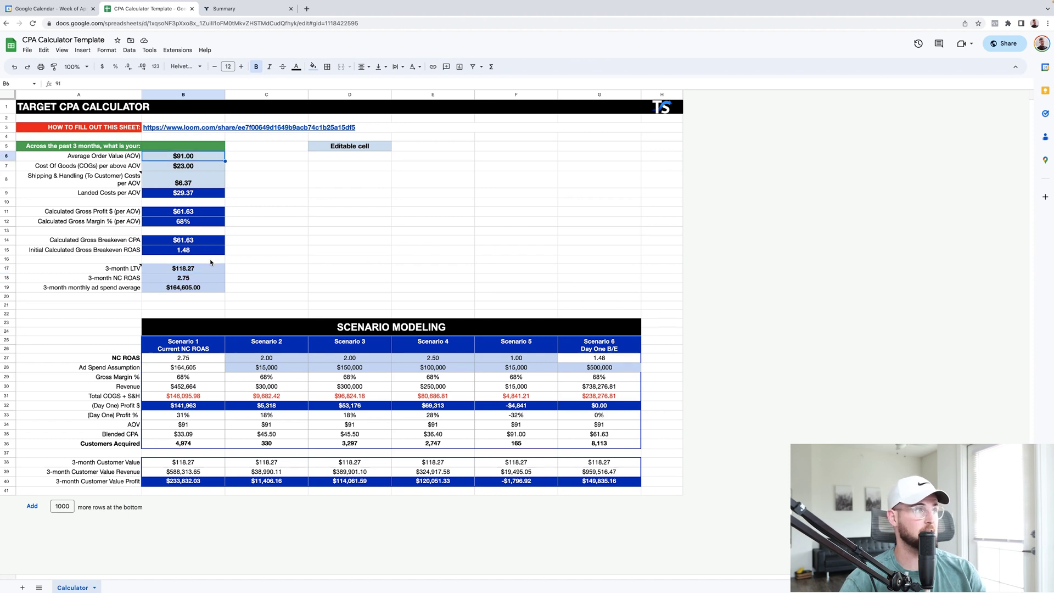
click(209, 270)
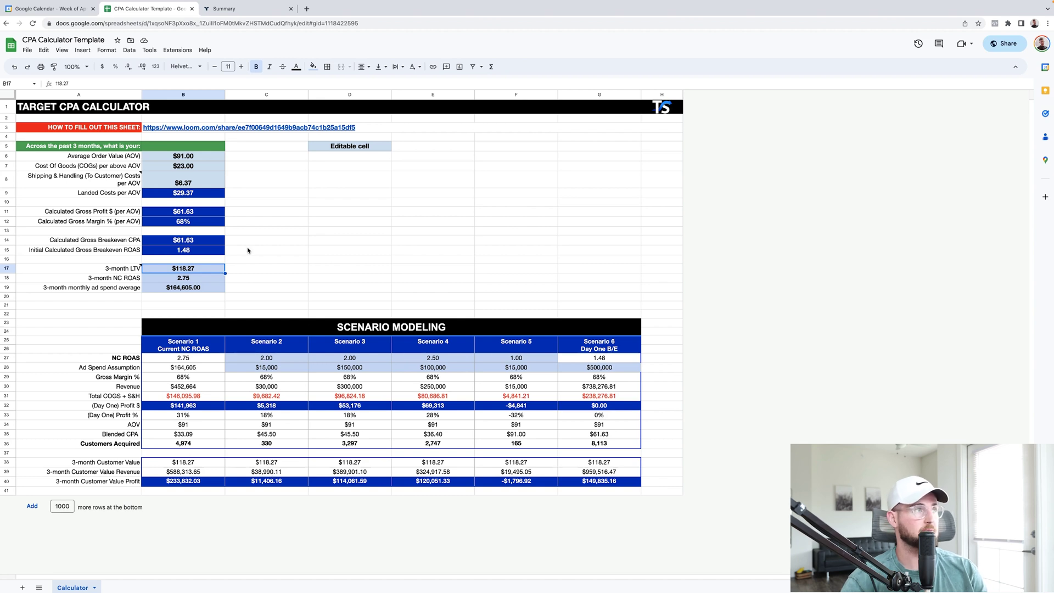
text(91)
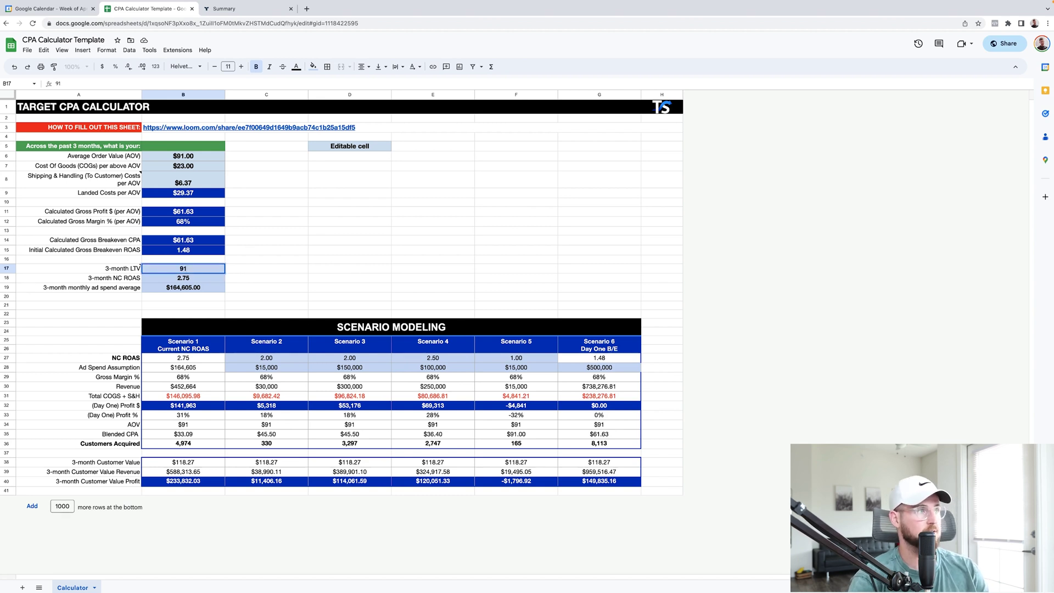
key(Return)
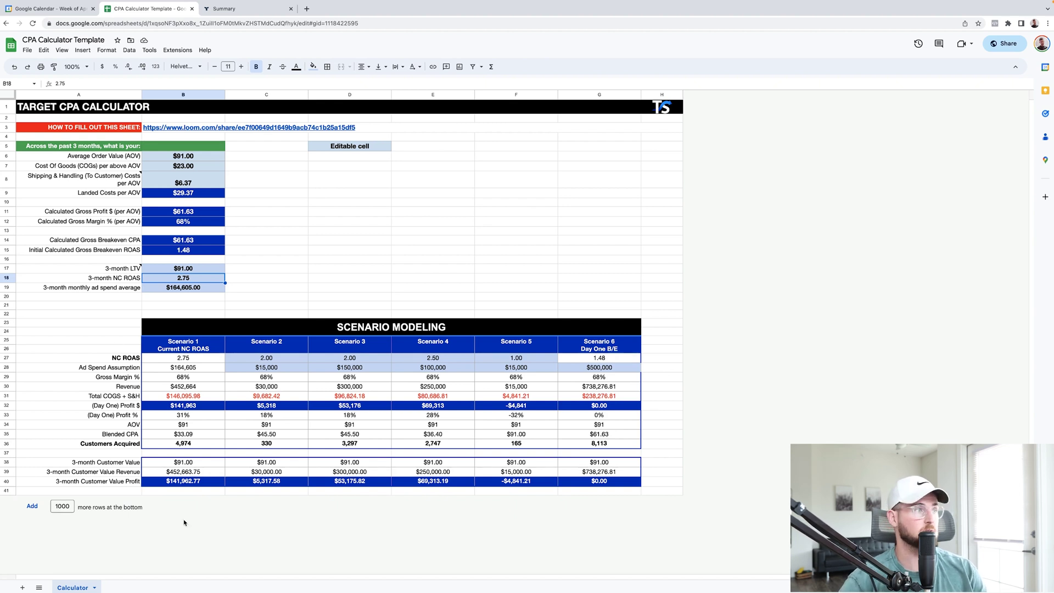
click(188, 407)
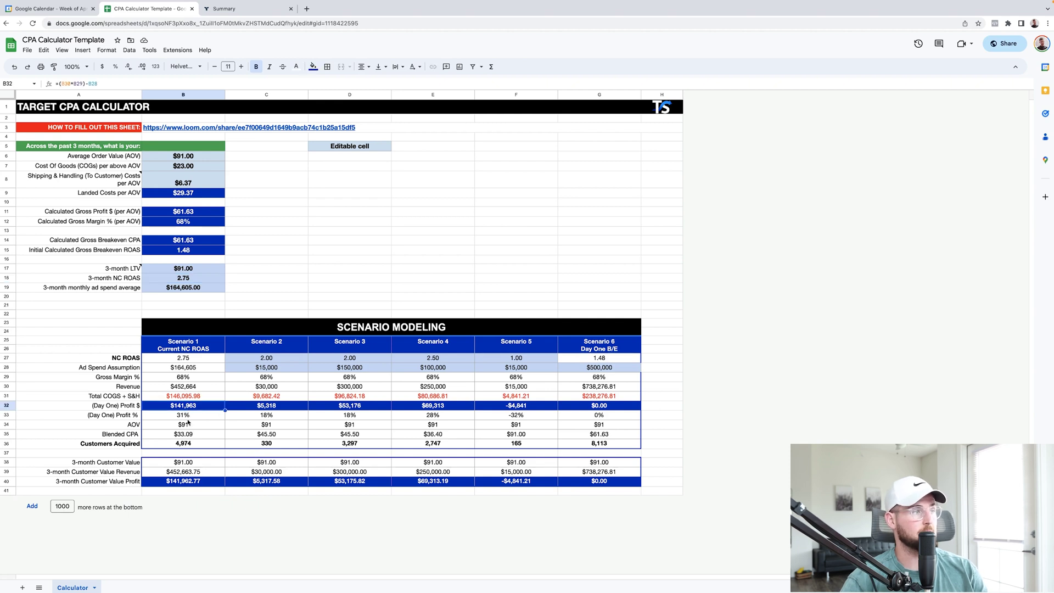
click(184, 483)
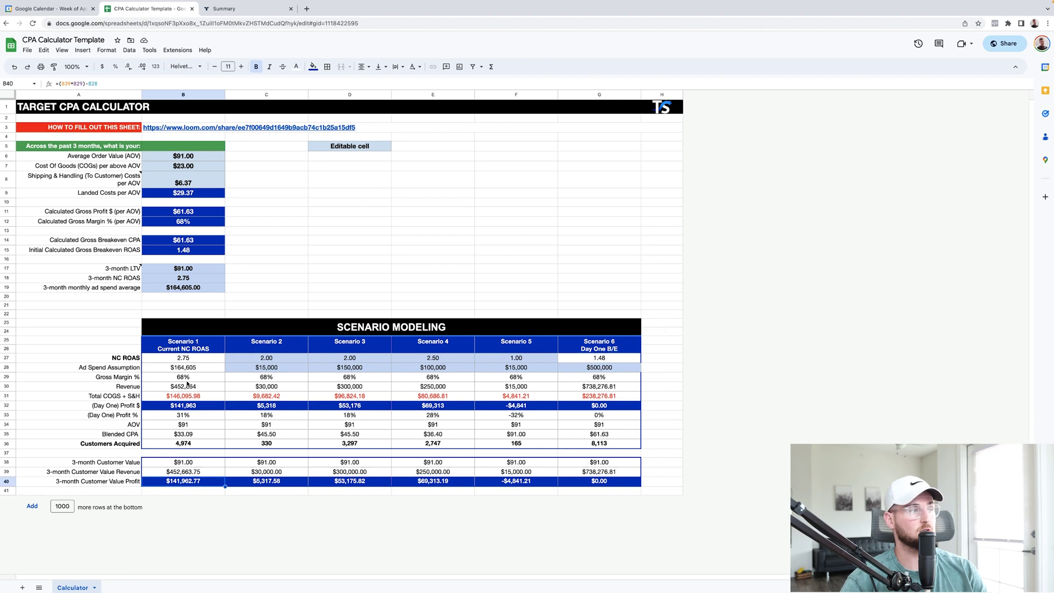
click(202, 269)
text(118.27)
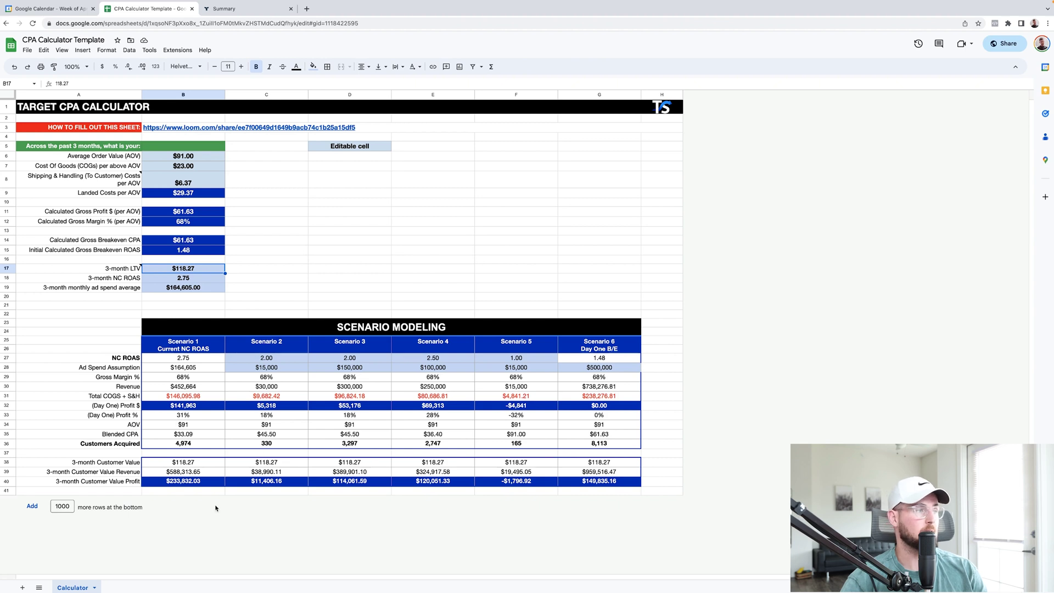
- Inspect Scenario 2's customer value formula and try pasting Scenario 1's ROAS and spend, then undo
click(285, 465)
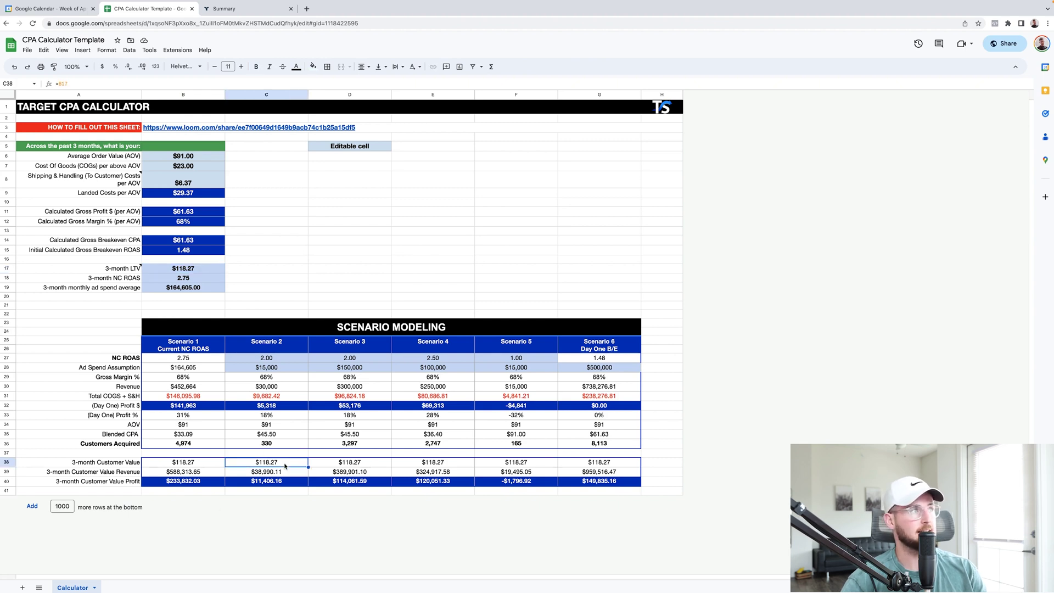
click(373, 462)
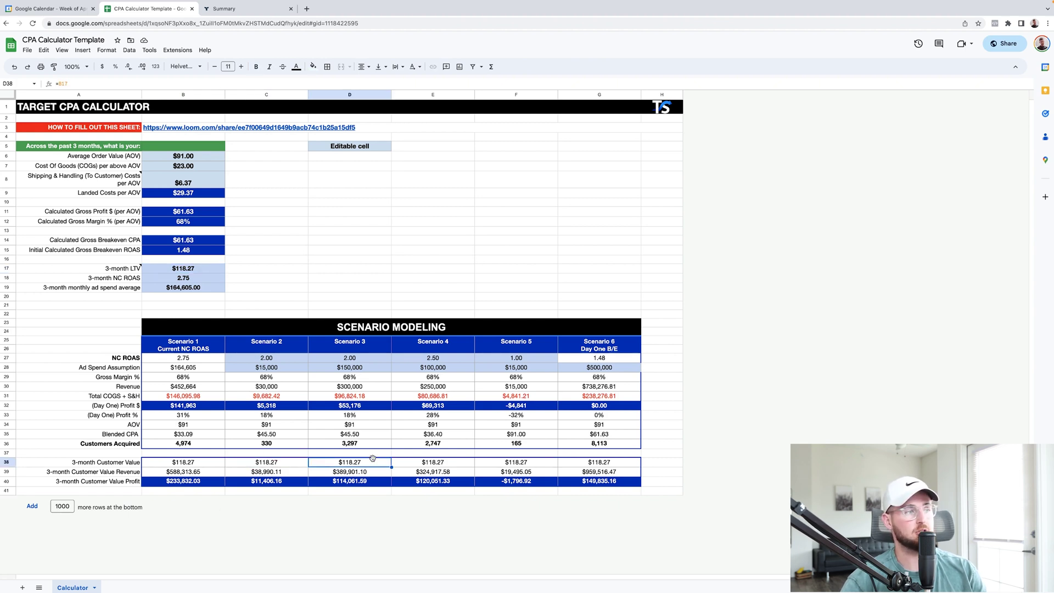
click(295, 463)
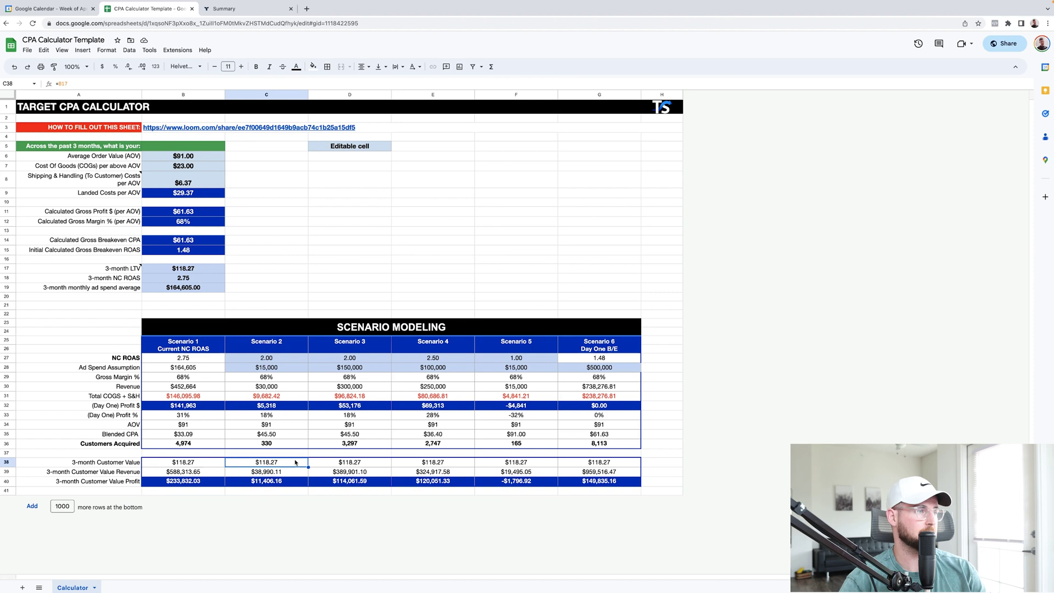
click(175, 273)
key(Right)
key(Right)
drag(192, 357, 192, 367)
key(ctrl+c)
click(267, 358)
key(ctrl+v)
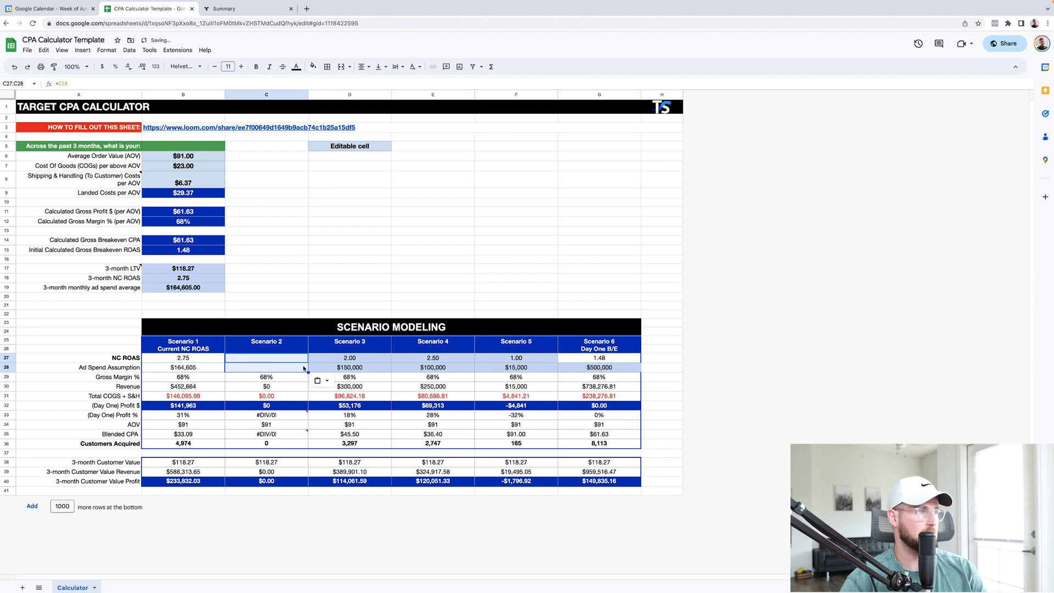
key(ctrl+z)
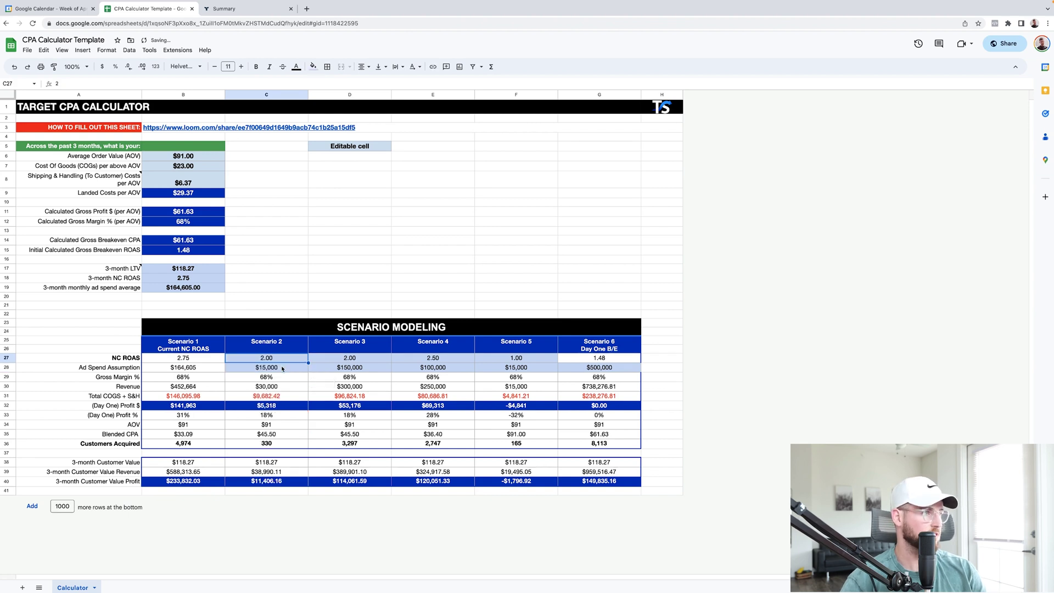
- Enter 2.75 NC ROAS, $164,000 ad spend and a $130 3-month customer value for Scenario 2
key(Return)
text(.)
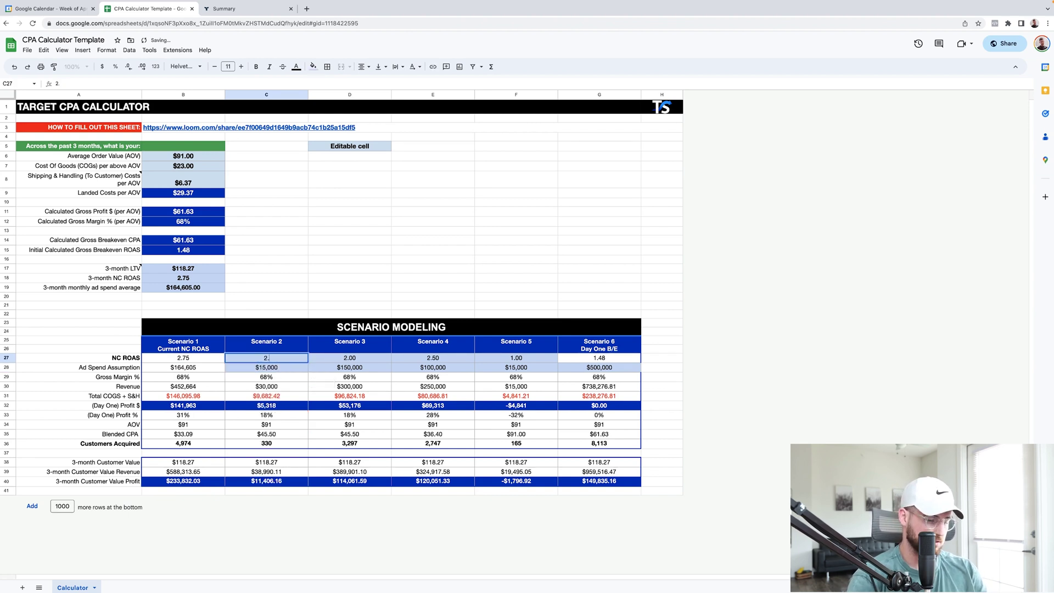
text(75)
key(Return)
text(16)
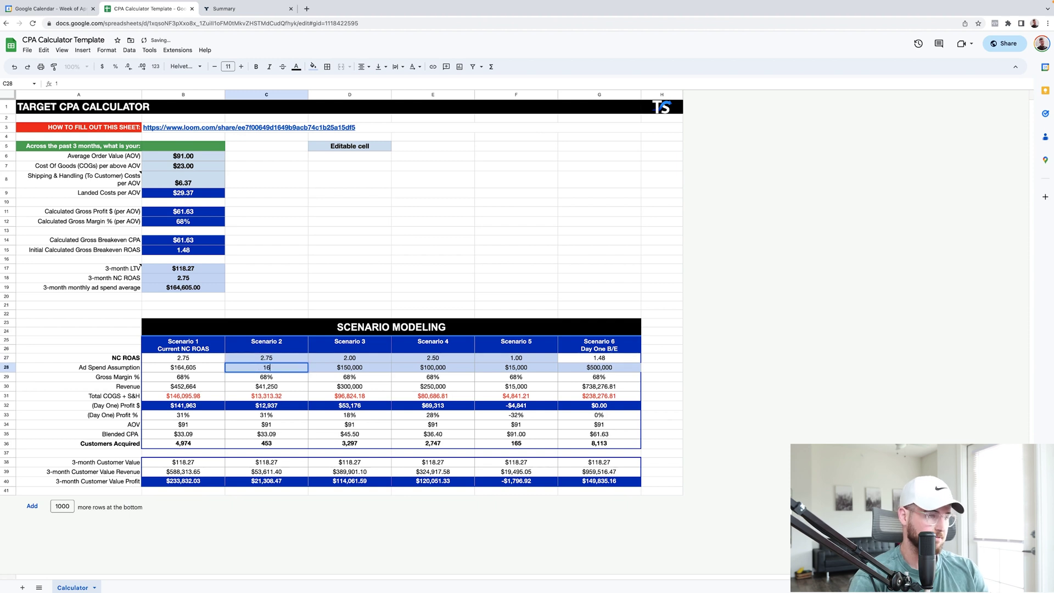
text(4,000)
key(Return)
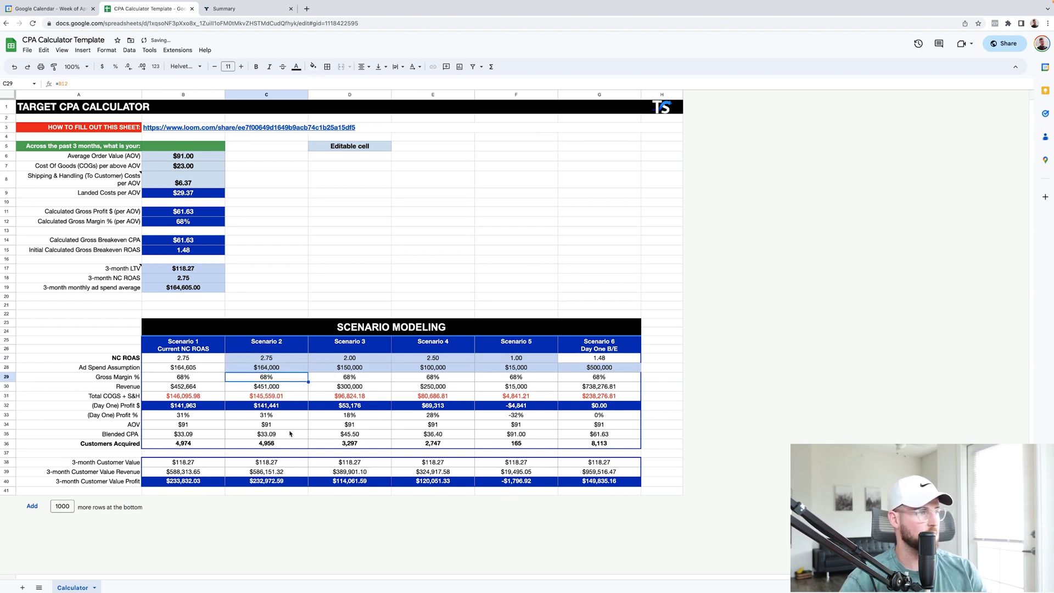
click(275, 463)
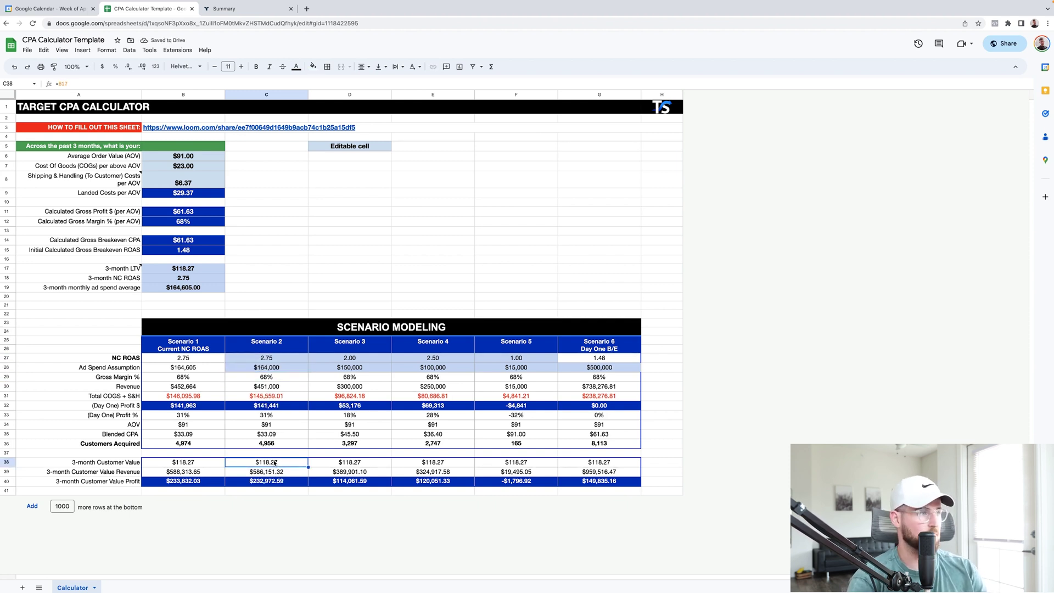
text(130)
key(Return)
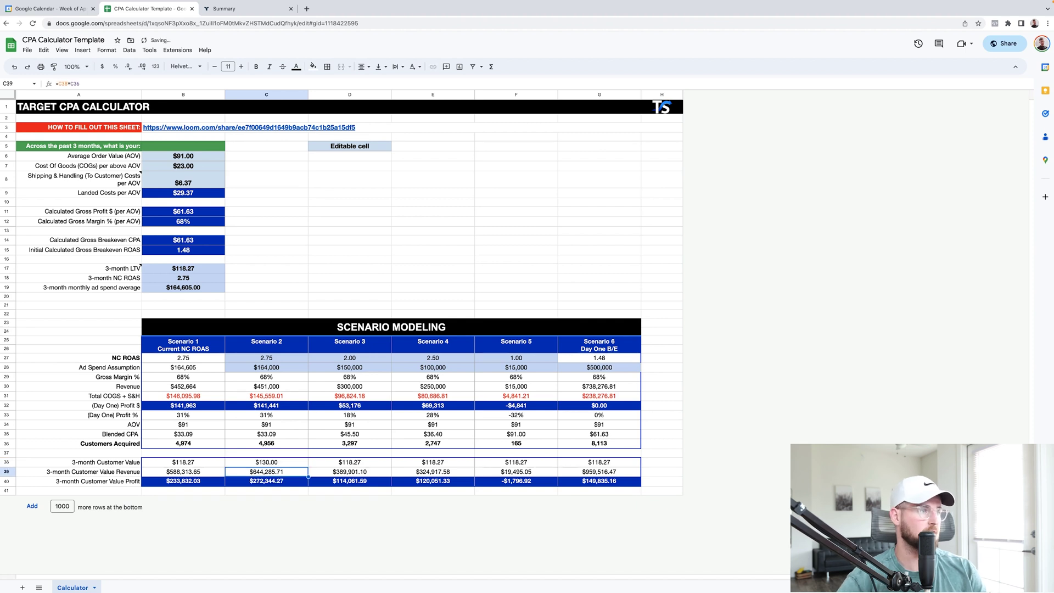
- Fill Scenario 2's ROAS and spend into Scenario 3 and enter a $150 customer value
click(283, 360)
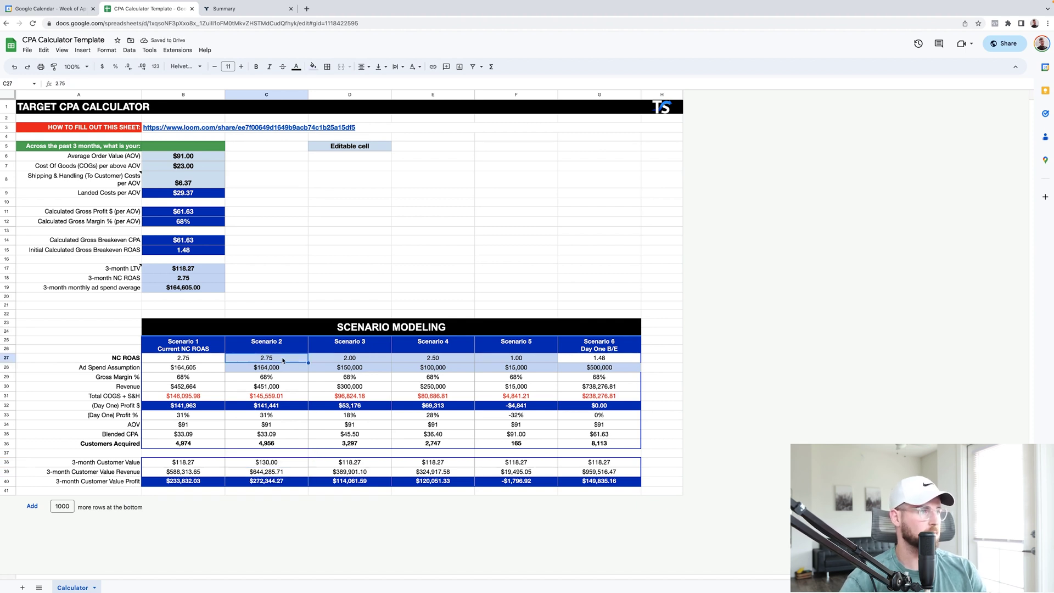
drag(294, 370, 350, 372)
click(350, 462)
text(150)
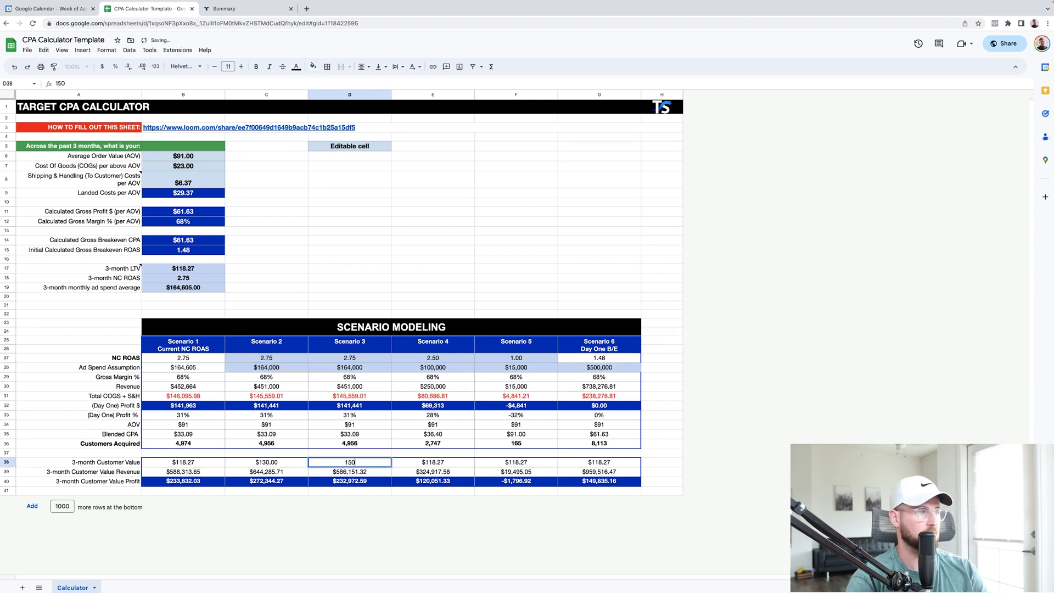
key(Return)
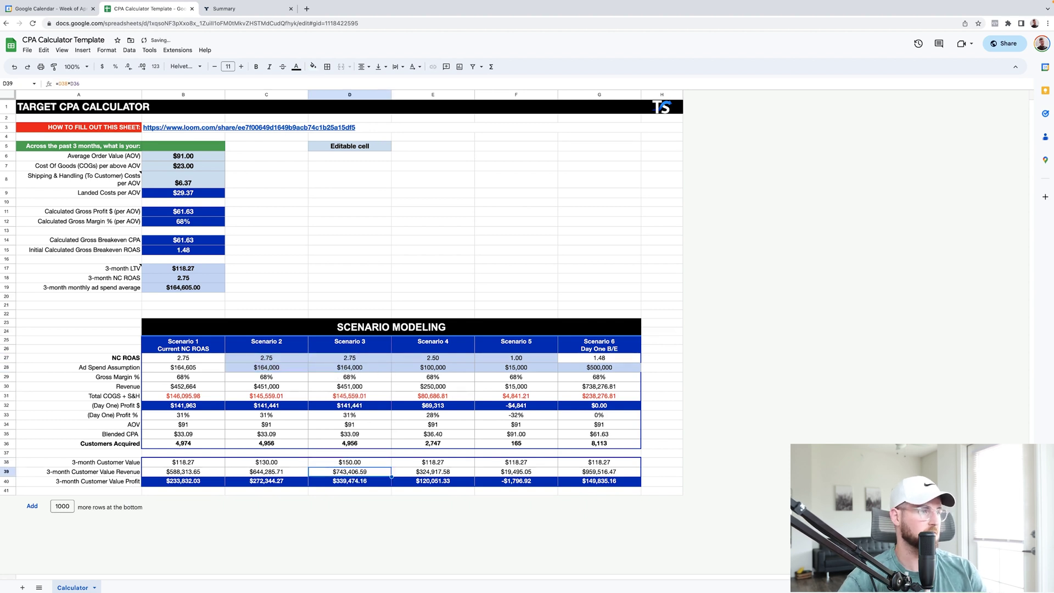
- Inspect the 3-month customer value and profit formulas across Scenarios 1–3
click(194, 464)
key(Right)
key(Right)
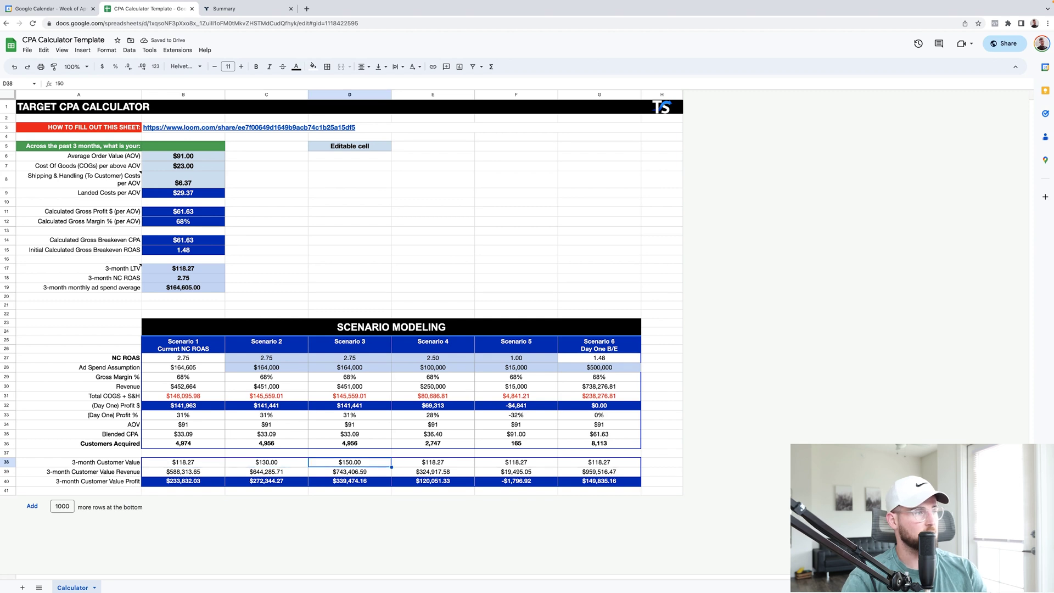
key(Left)
key(Left)
key(Down)
key(Right)
click(266, 481)
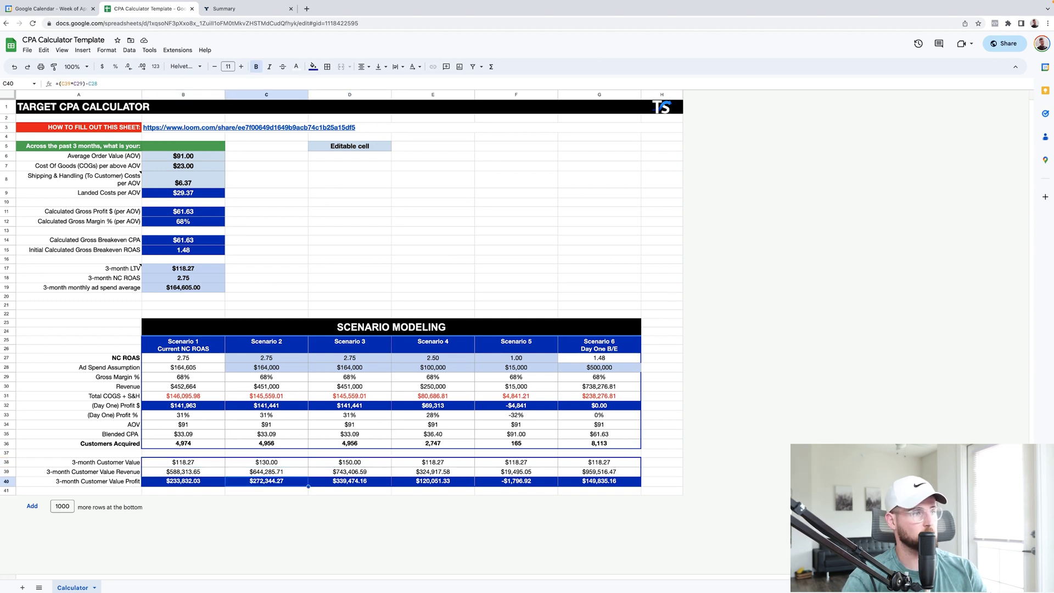
click(349, 480)
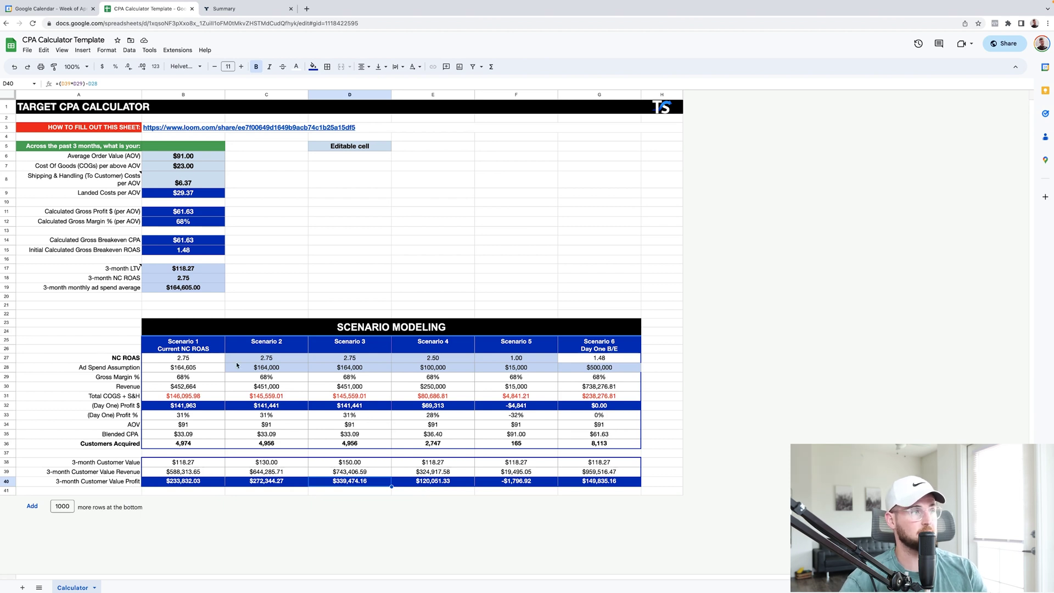
click(271, 359)
shift+click(368, 369)
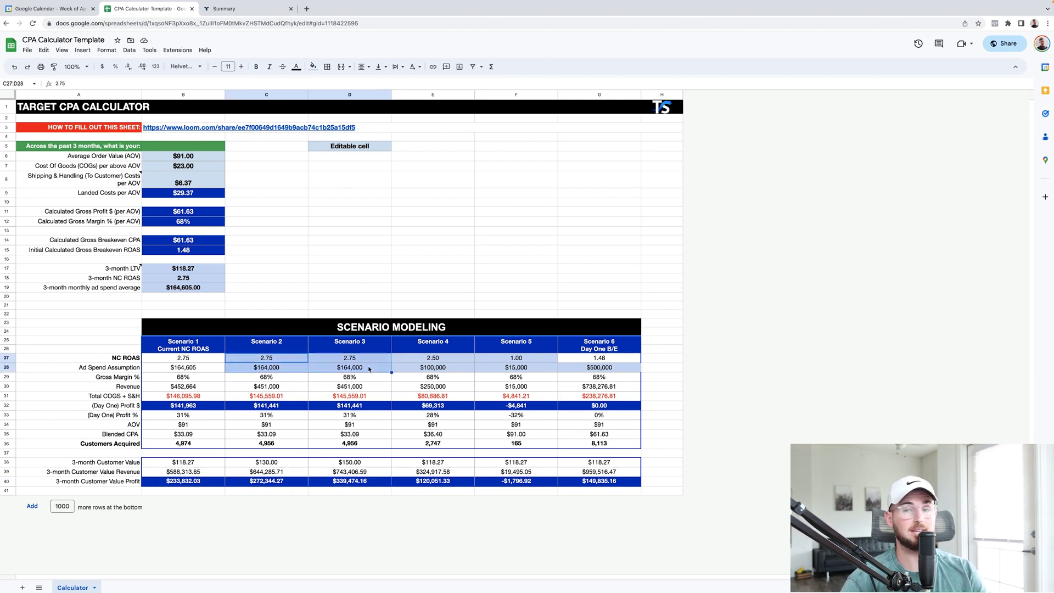
click(344, 259)
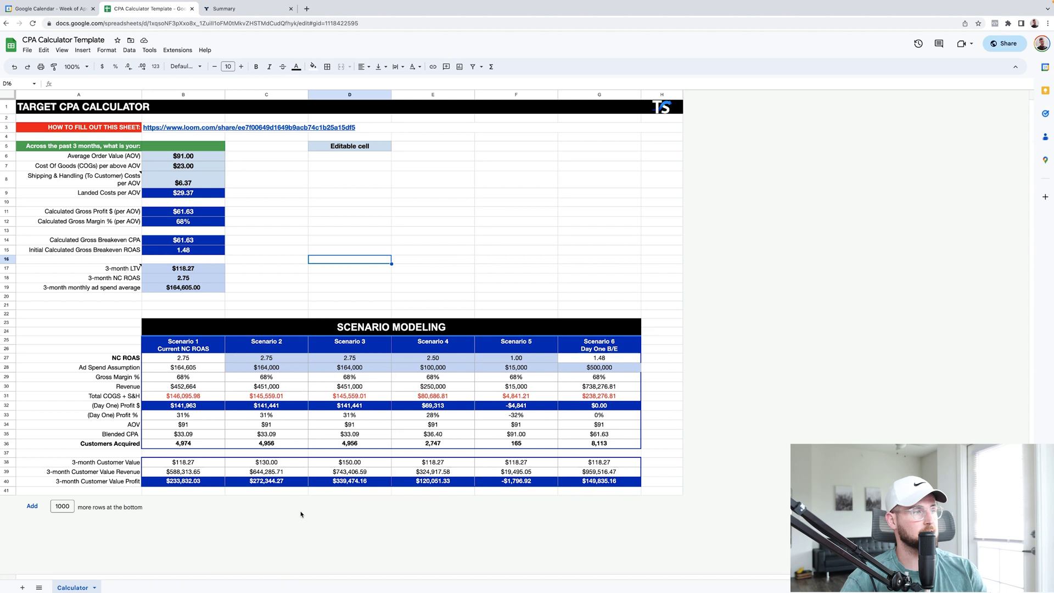
- Make C38 and D38 reference the 3-month LTV in B17 with =B17 formulas
click(271, 464)
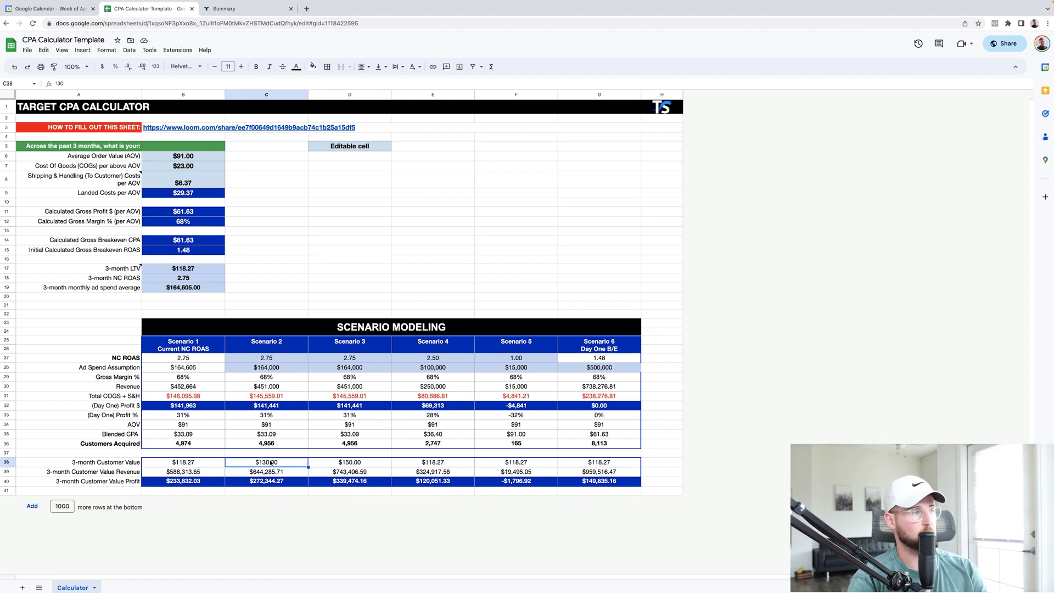
text(=)
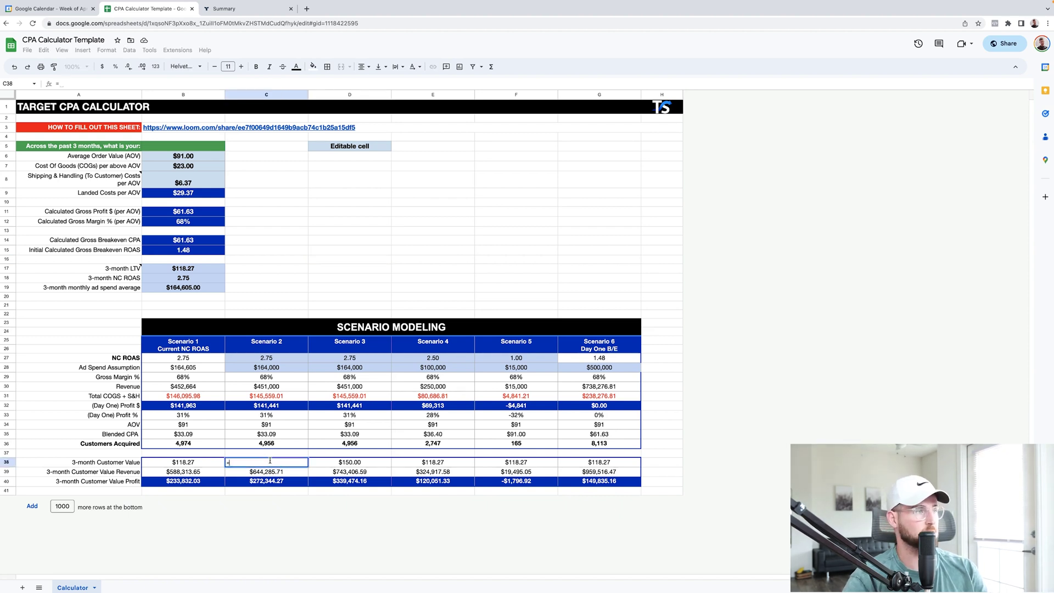
click(186, 267)
key(Tab)
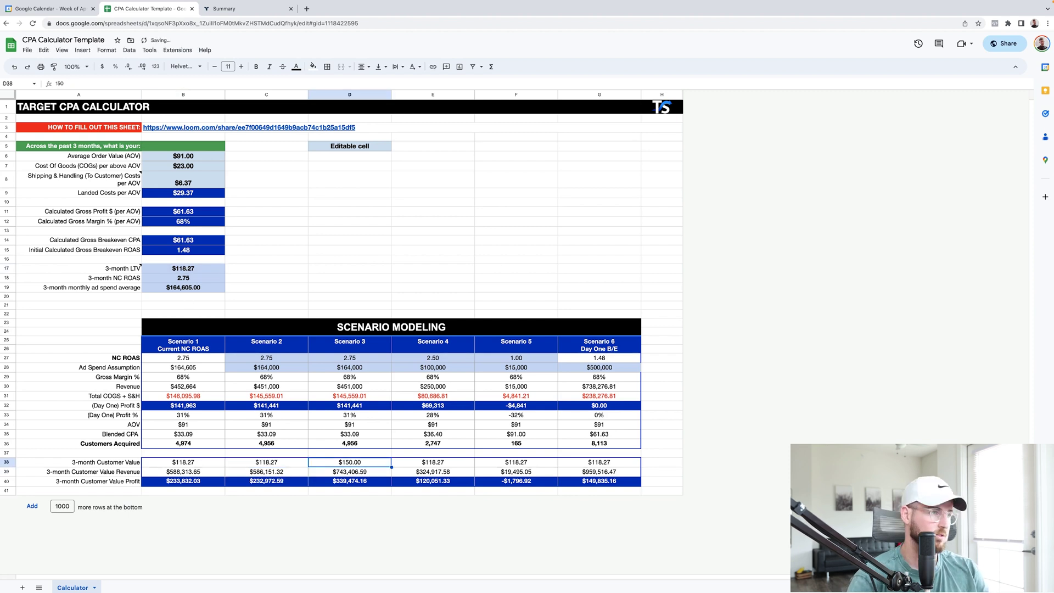
text(=)
click(186, 267)
key(Return)
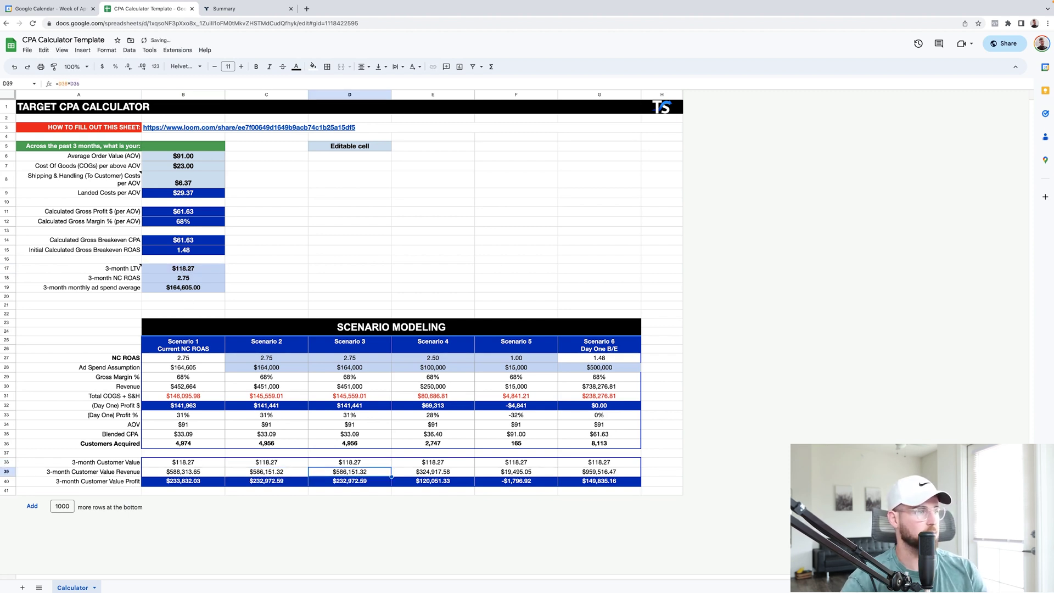
click(464, 263)
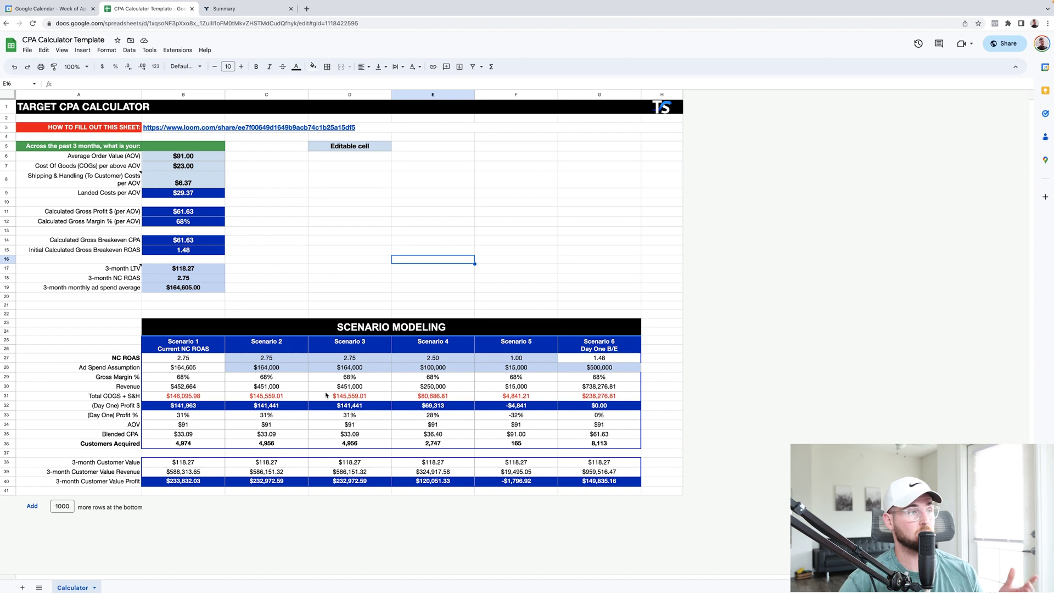
- Give Scenario 2 a 2.00 NC ROAS and $80,000 ad spend, then check its day-one profit
click(258, 407)
click(293, 359)
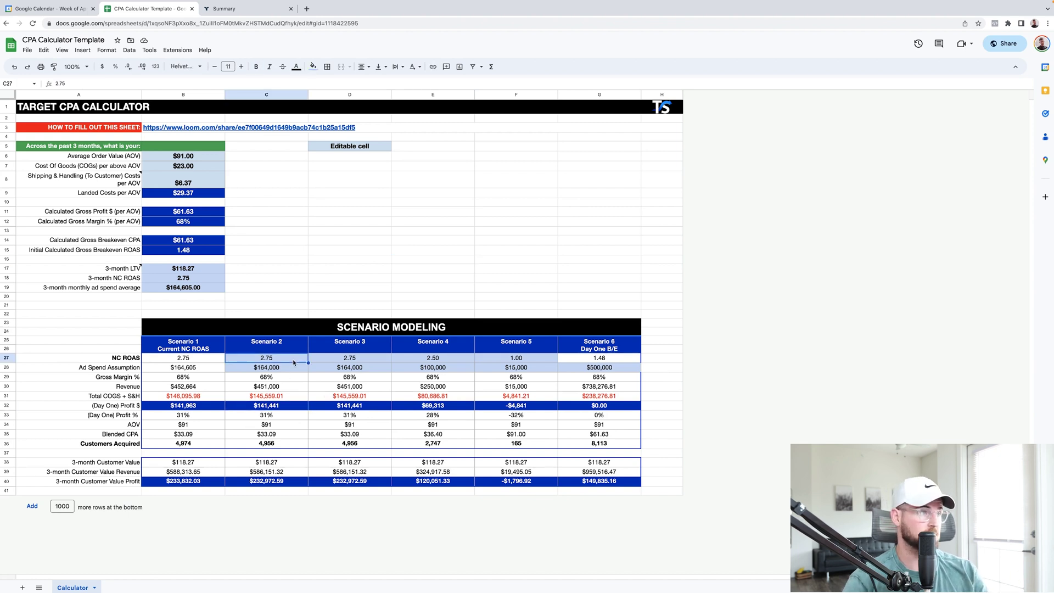
text(2)
key(Return)
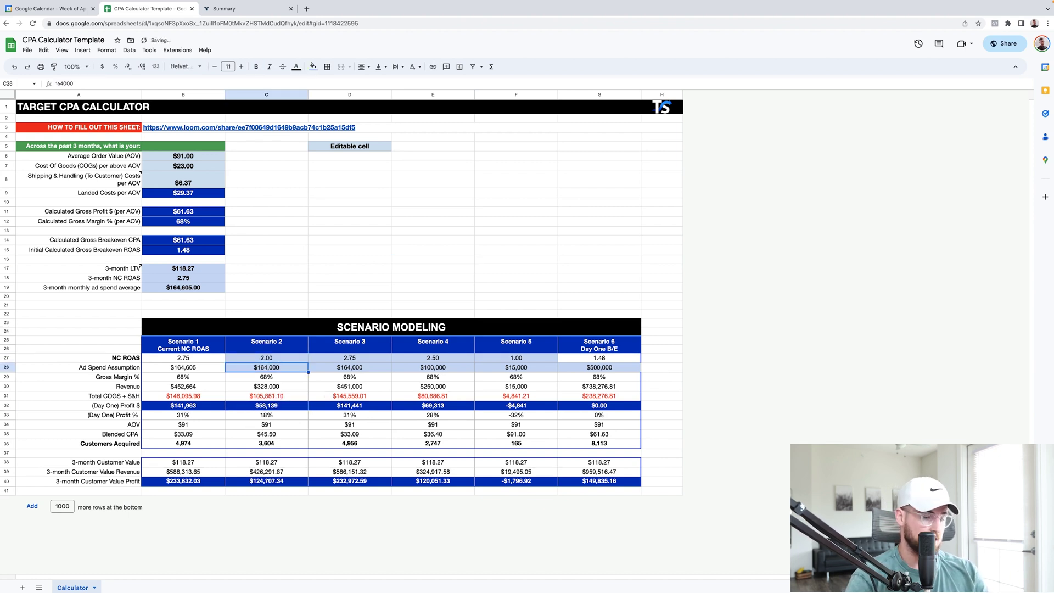
text(80000)
key(Return)
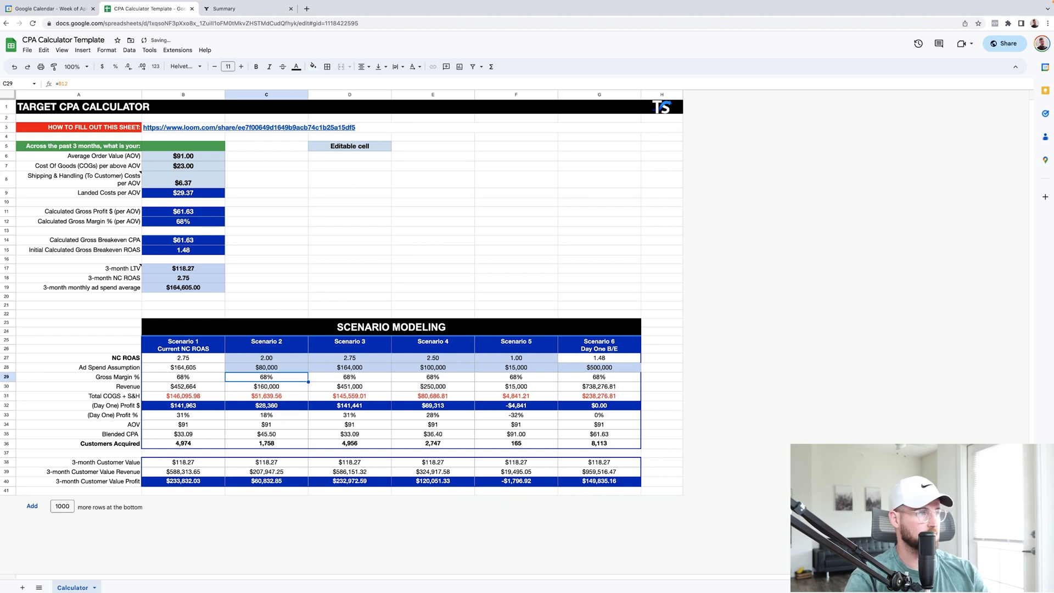
key(Up)
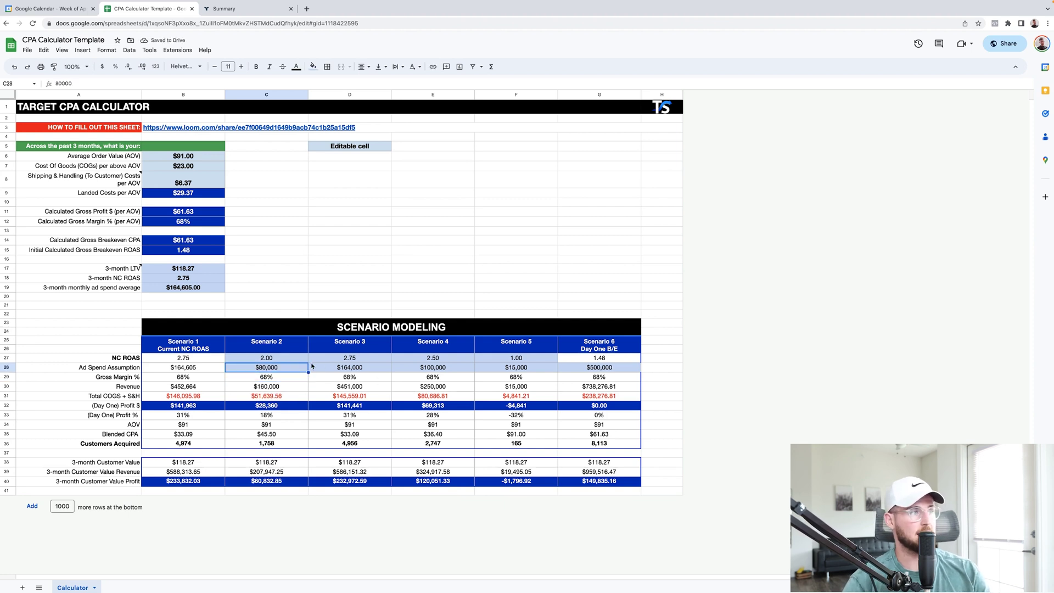
key(Up)
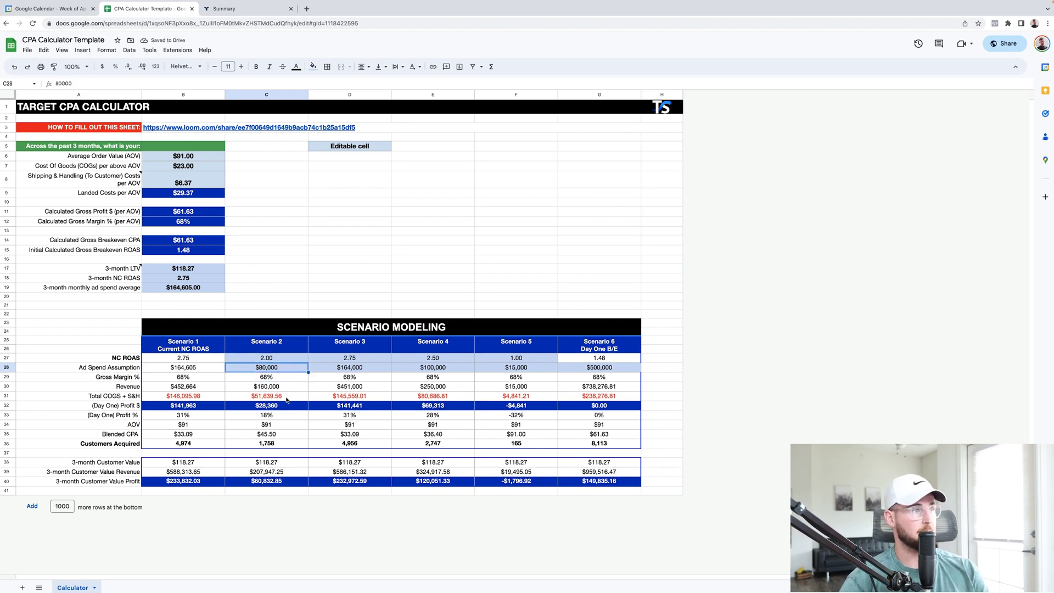
click(285, 409)
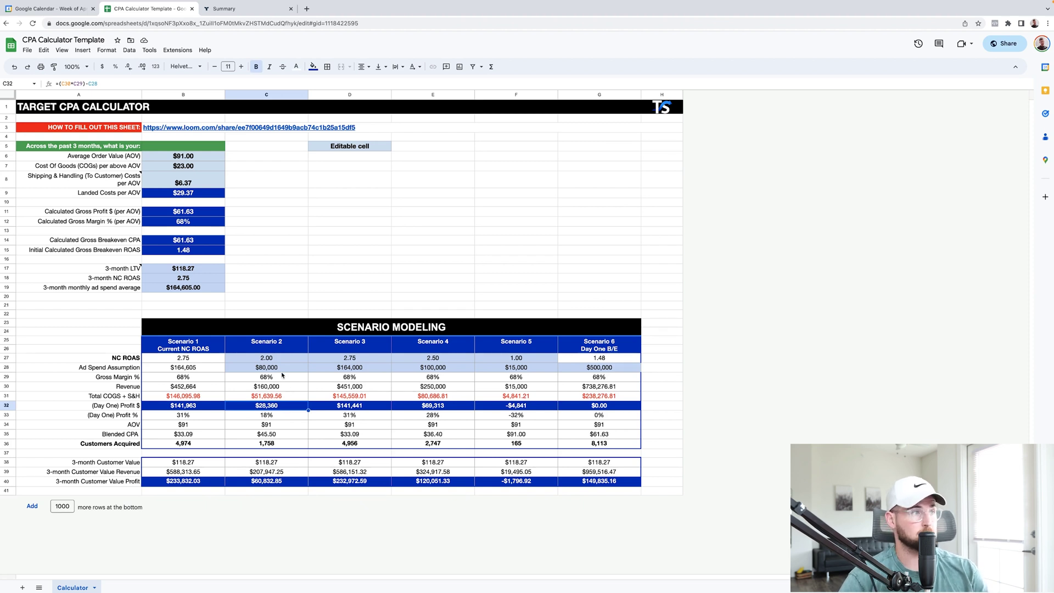
- Copy Scenario 2's ROAS and ad spend into Scenario 3's inputs
click(281, 367)
key(ctrl+c)
click(358, 369)
click(352, 357)
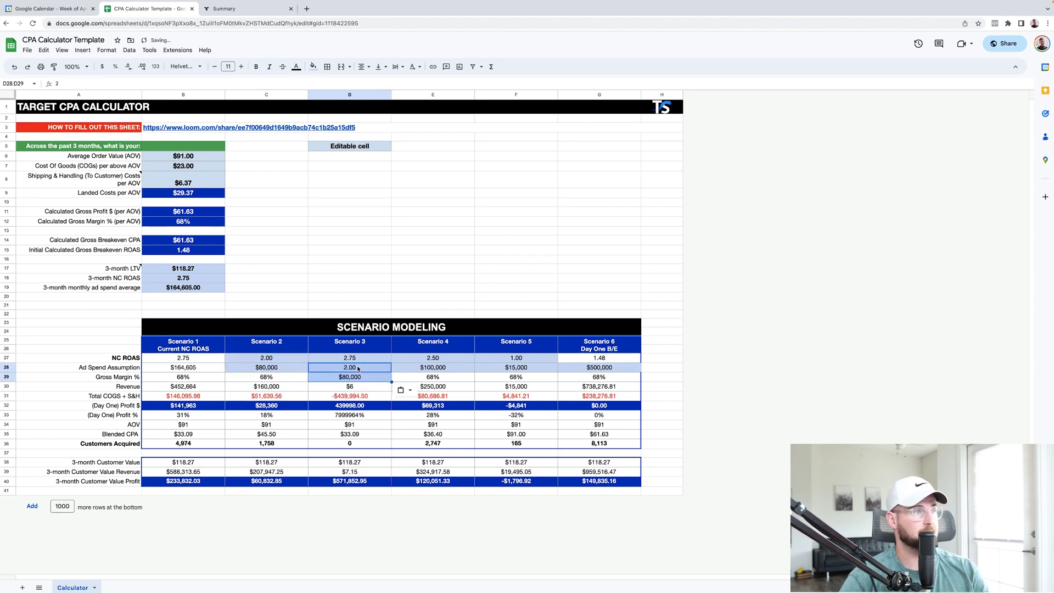
key(ctrl+v)
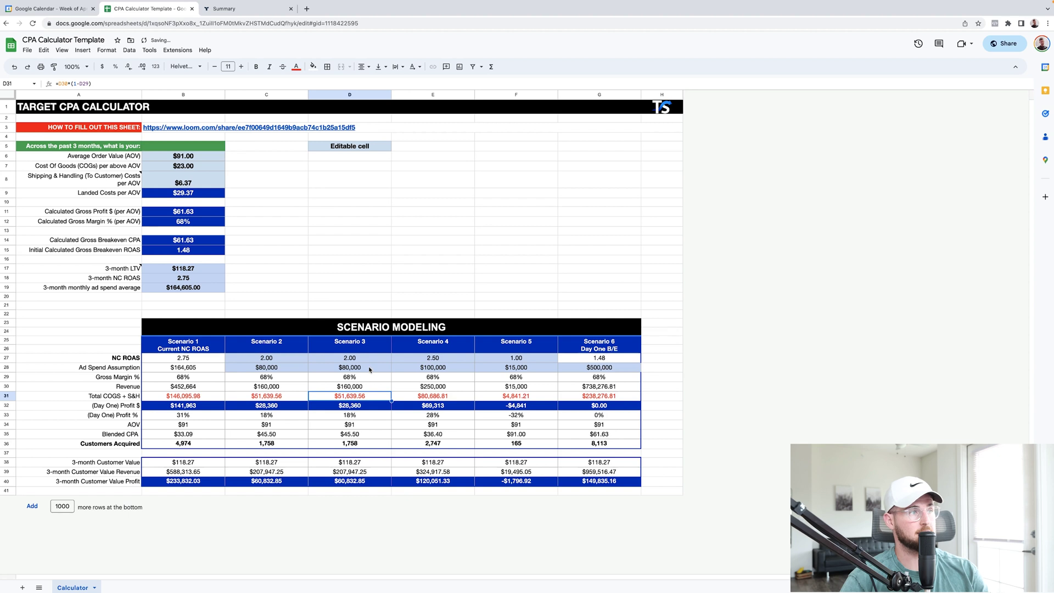
click(369, 369)
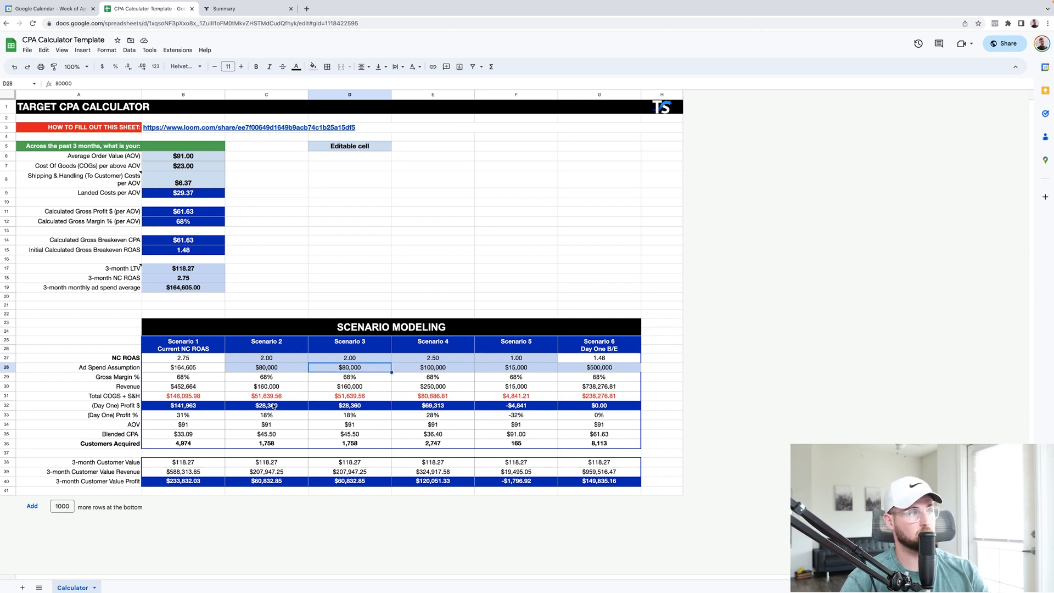
click(345, 407)
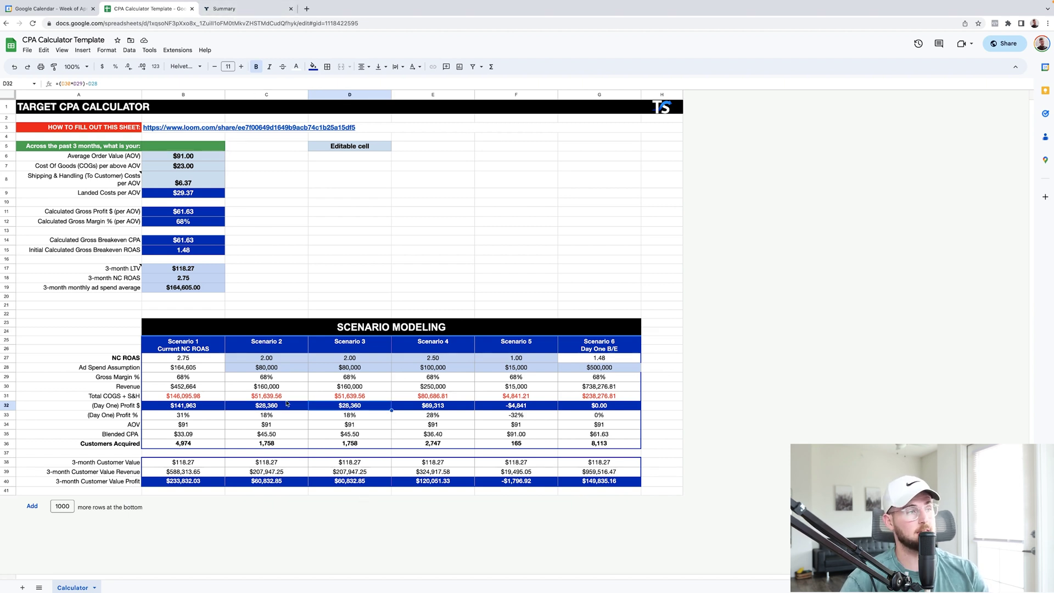
click(345, 442)
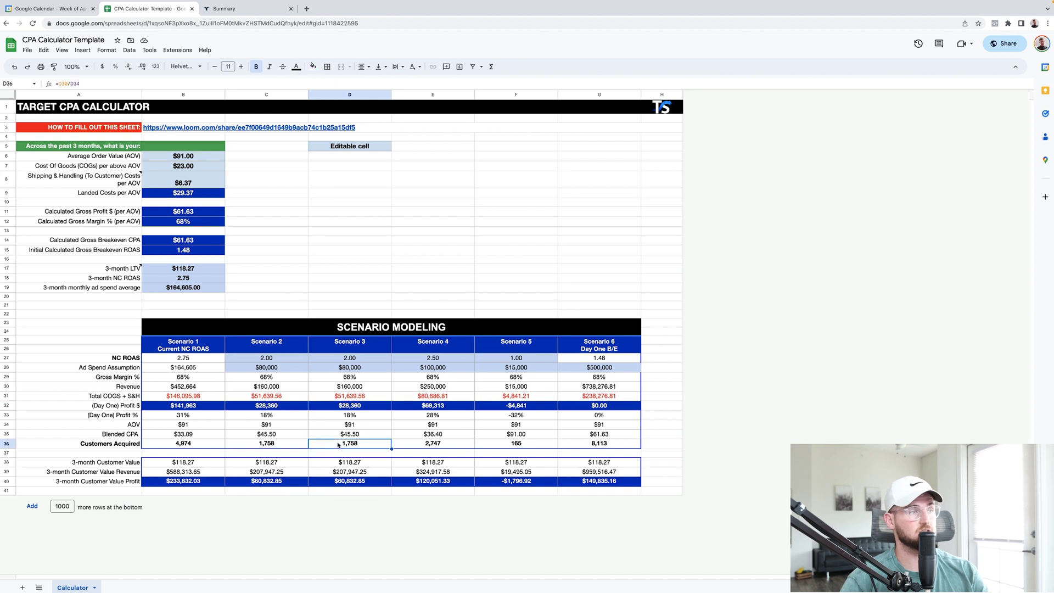
click(359, 418)
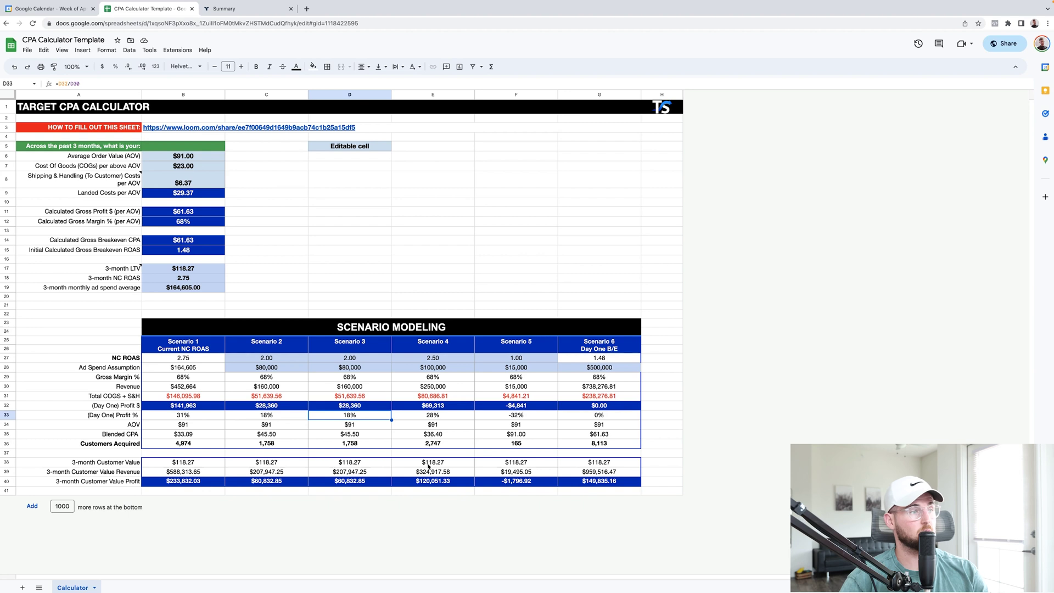
click(362, 481)
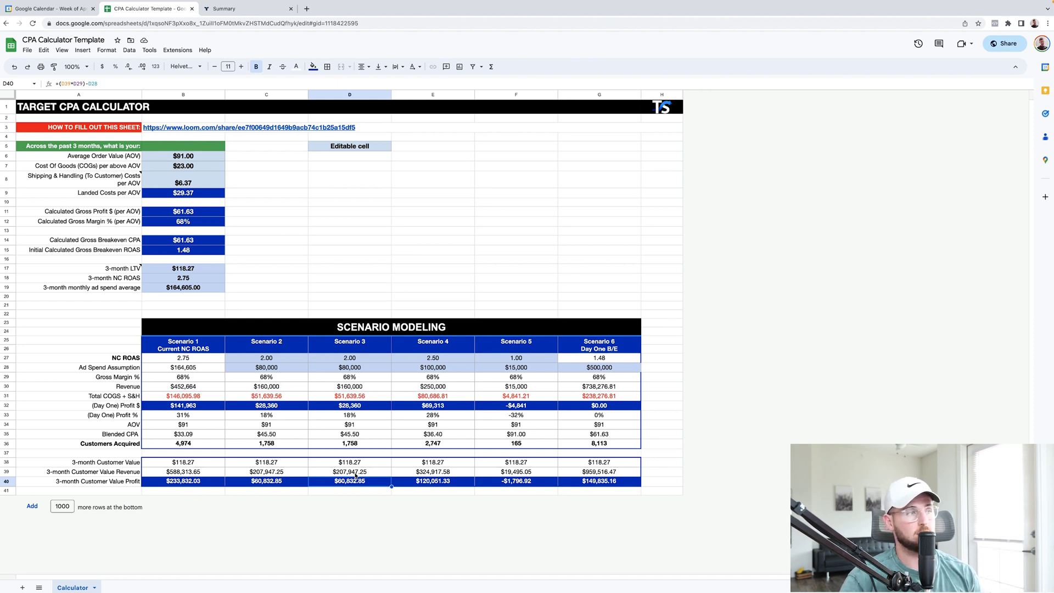
click(361, 408)
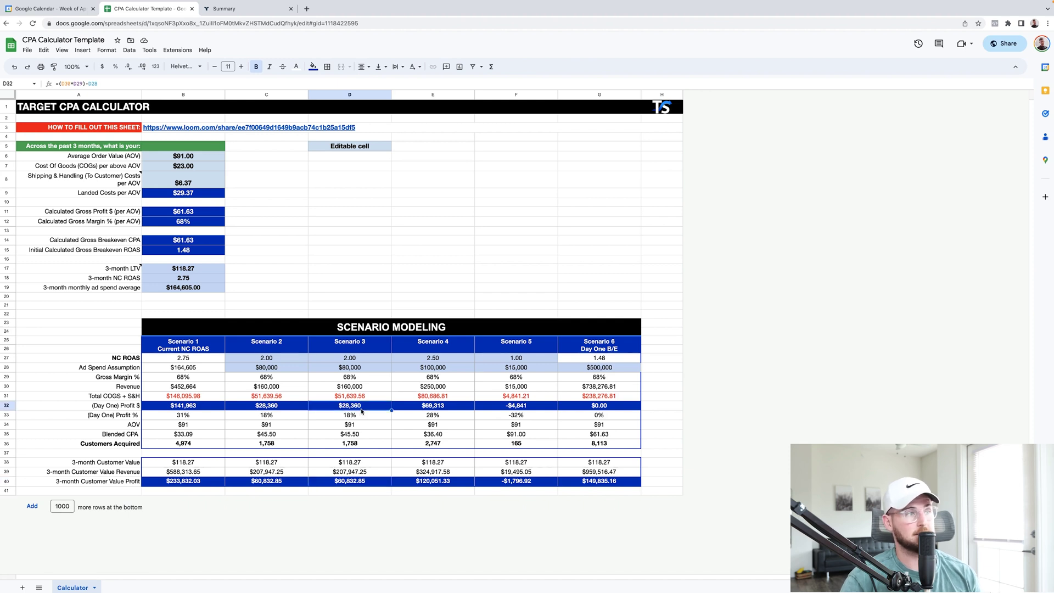
click(374, 369)
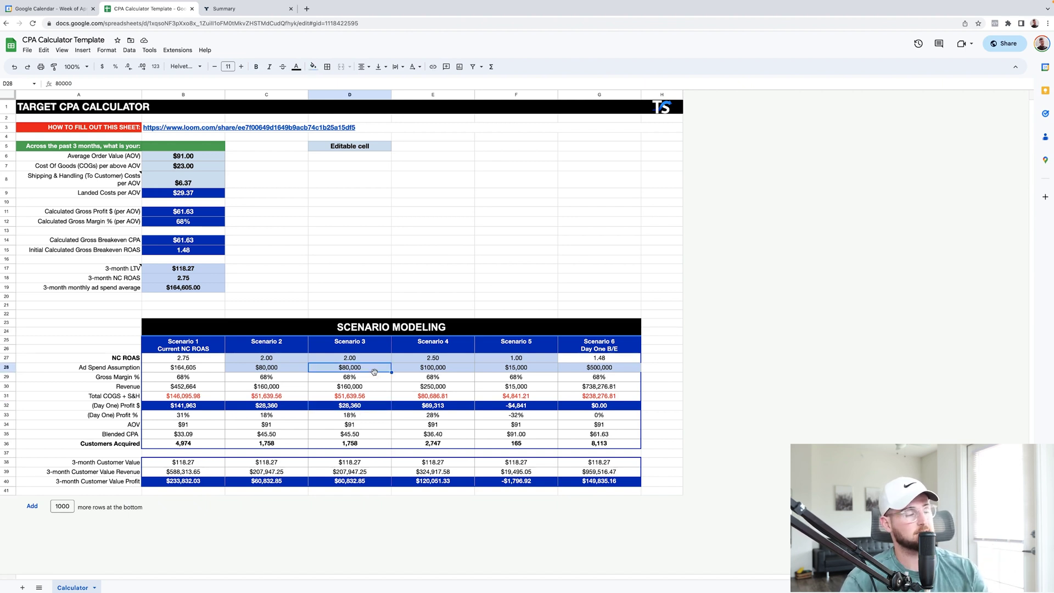
click(366, 426)
click(360, 409)
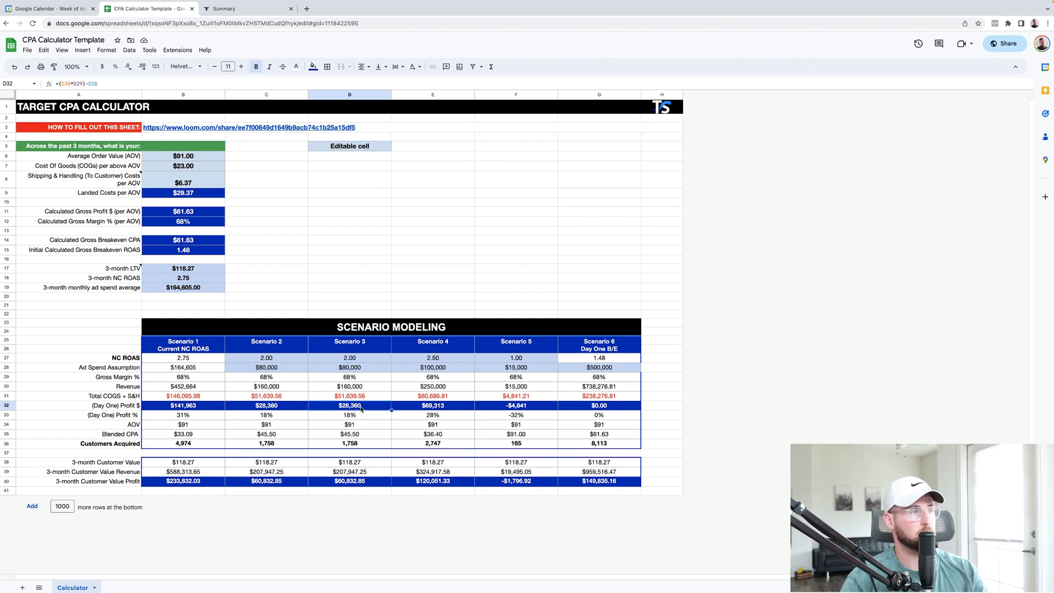
click(374, 364)
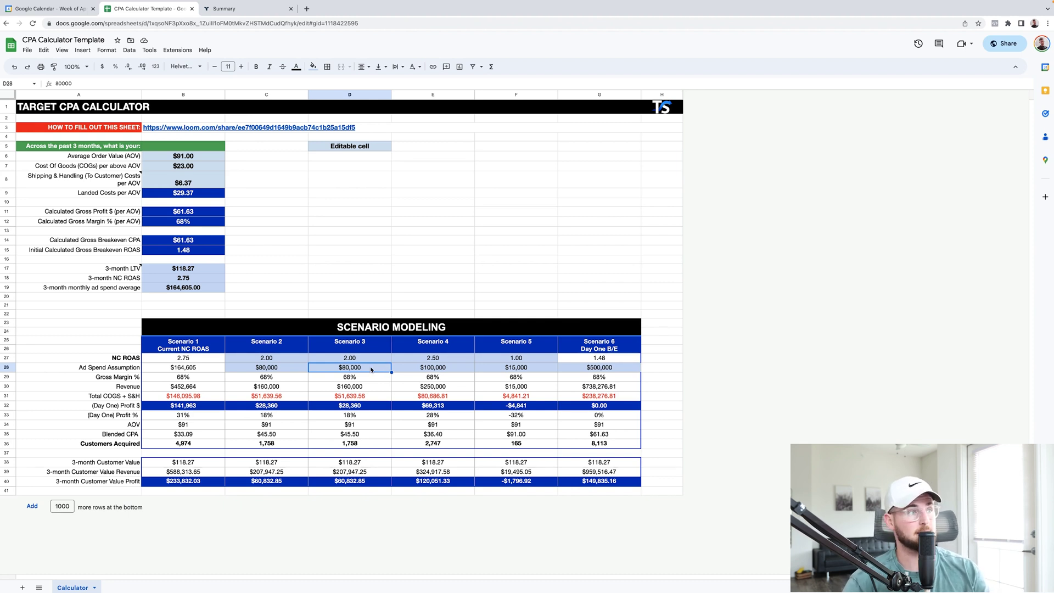
double_click(345, 368)
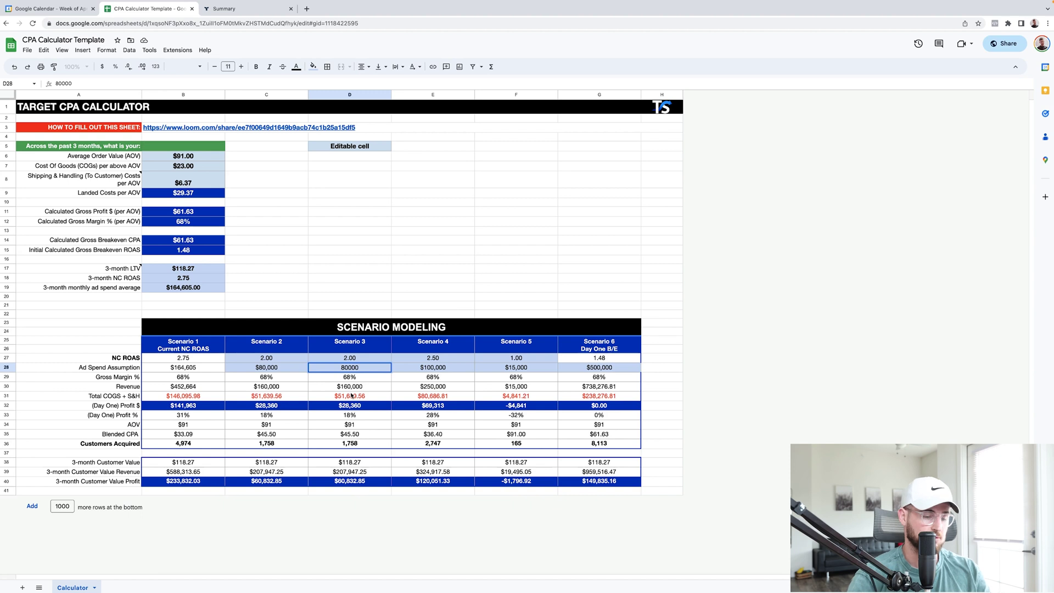
- Edit Scenario 3's ad spend to $160,000 and check its $56,721 day-one and $121,665.70 3-month profit
key(BackSpace)
text(1)
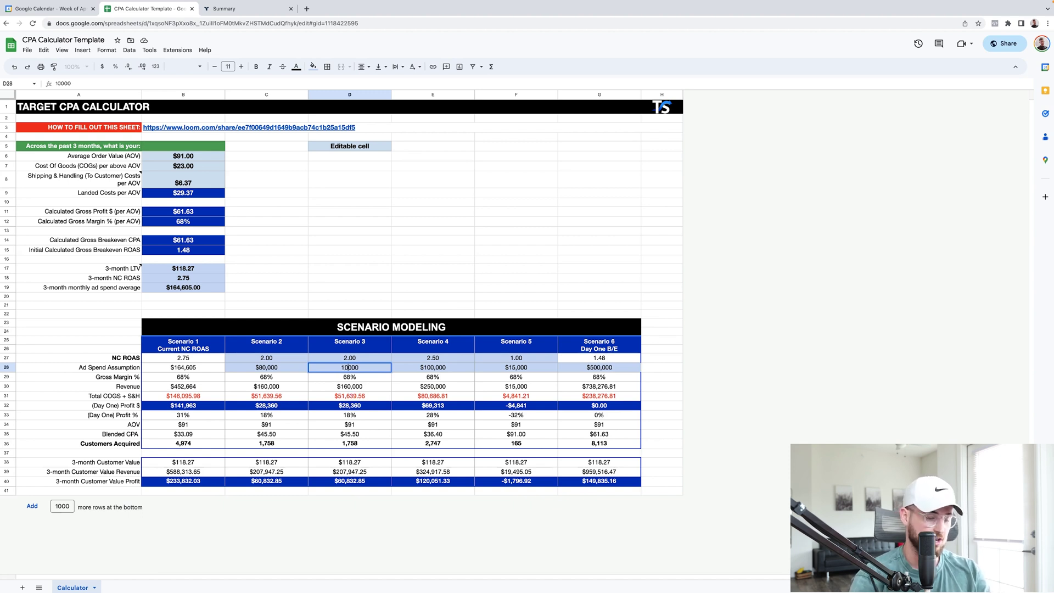
key(Delete)
text(6)
key(Return)
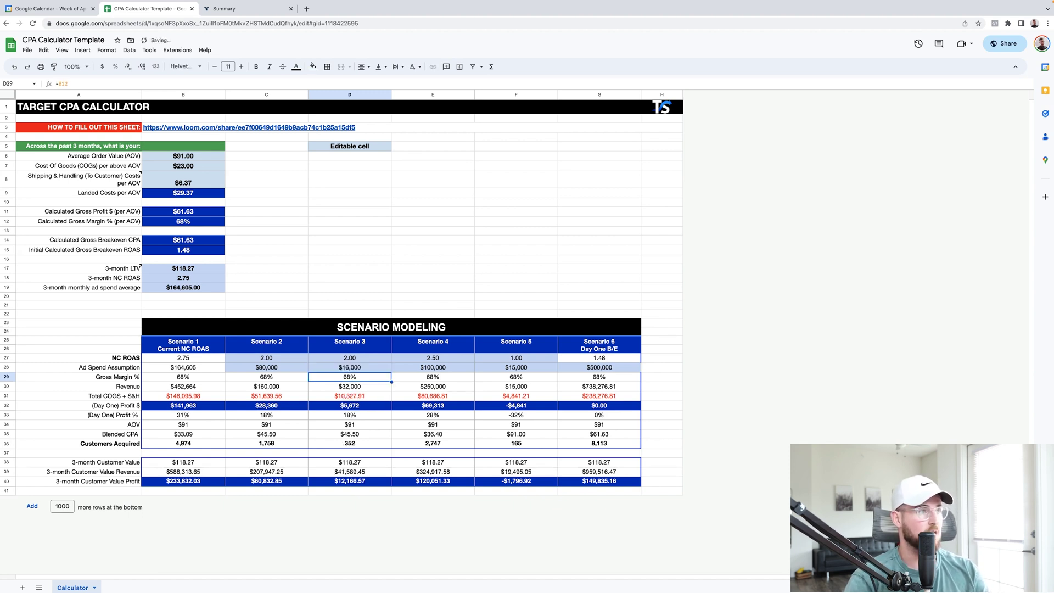
key(Up)
key(Return)
text(0)
key(Return)
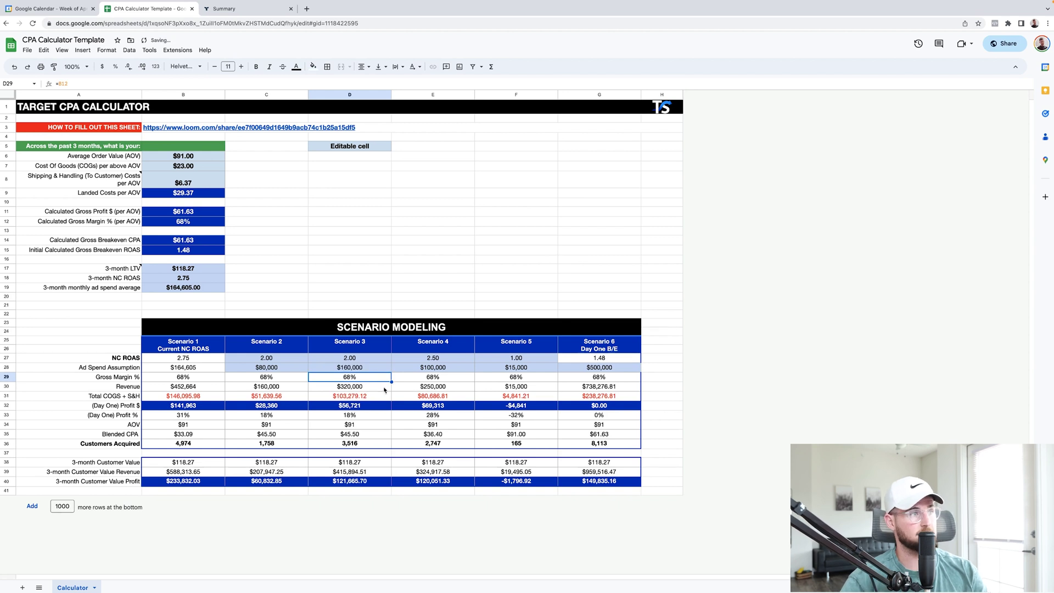
click(363, 405)
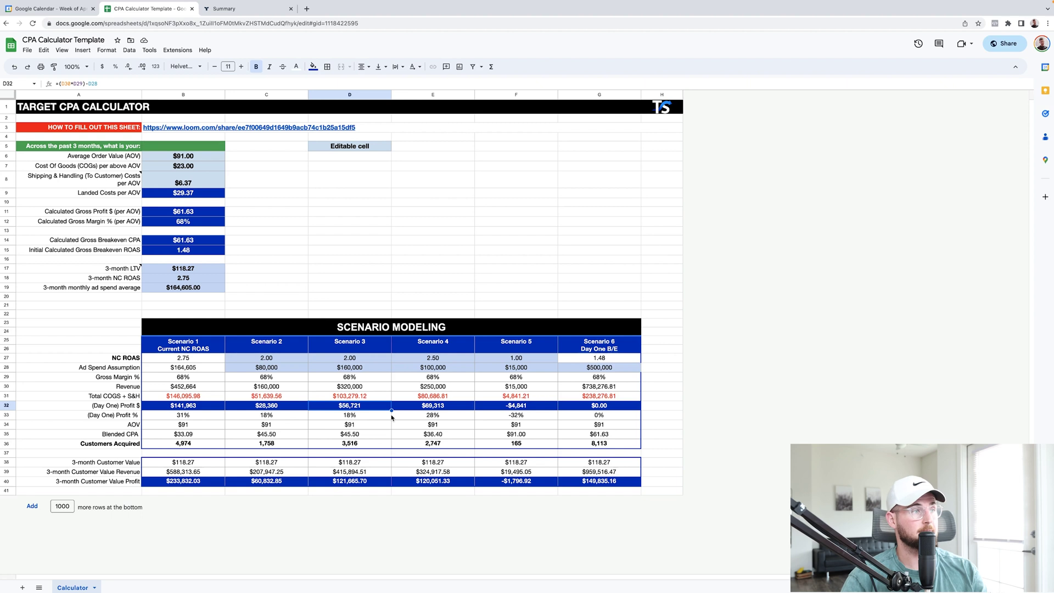
click(372, 426)
click(357, 482)
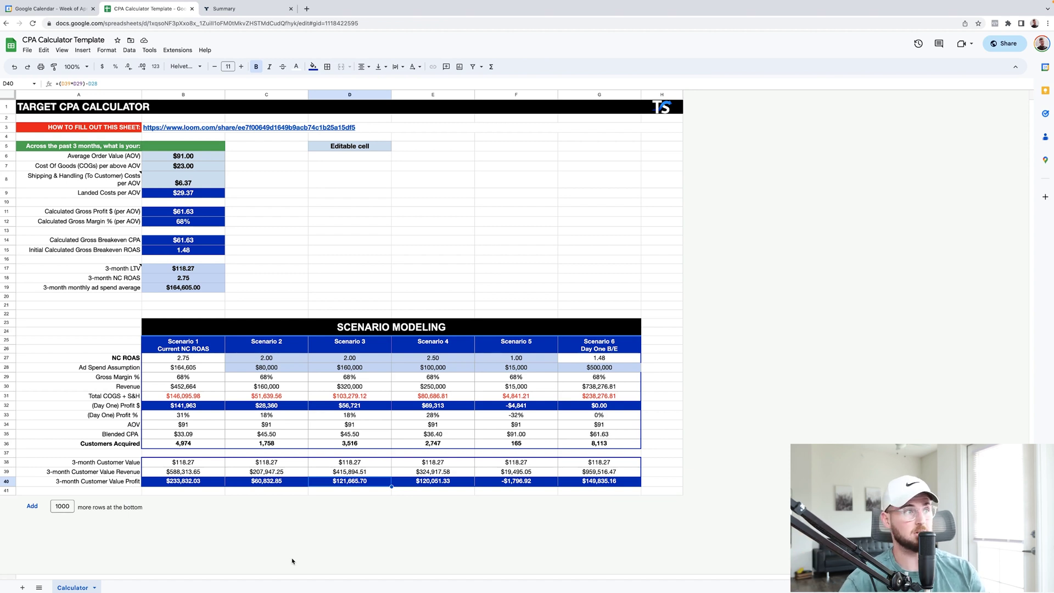
- After checking Scenario 3's values, change Scenario 4's NC ROAS from 2.50 to 1.75, correcting a typo
click(365, 362)
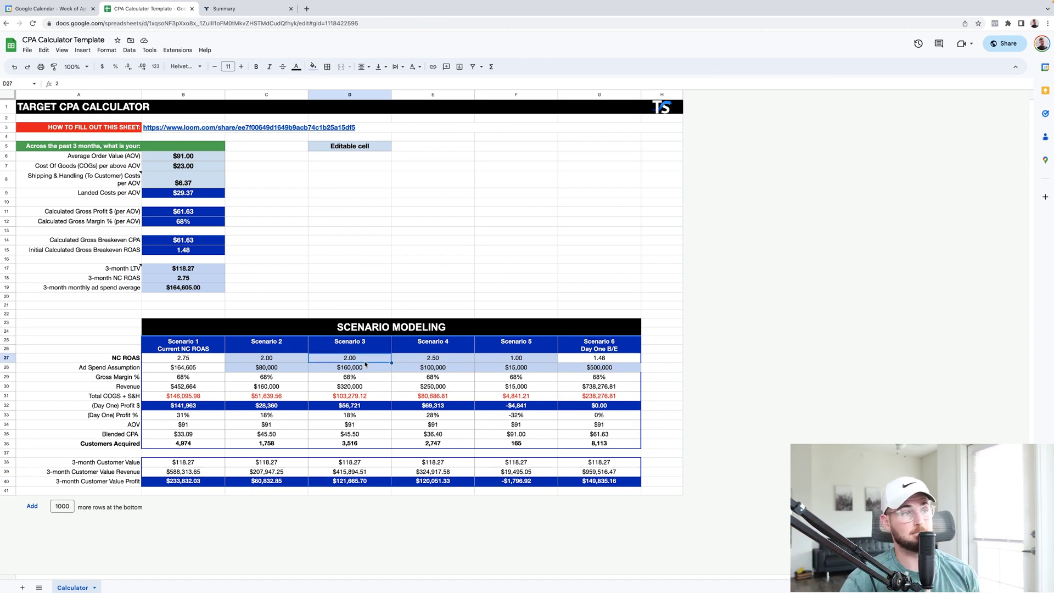
click(365, 436)
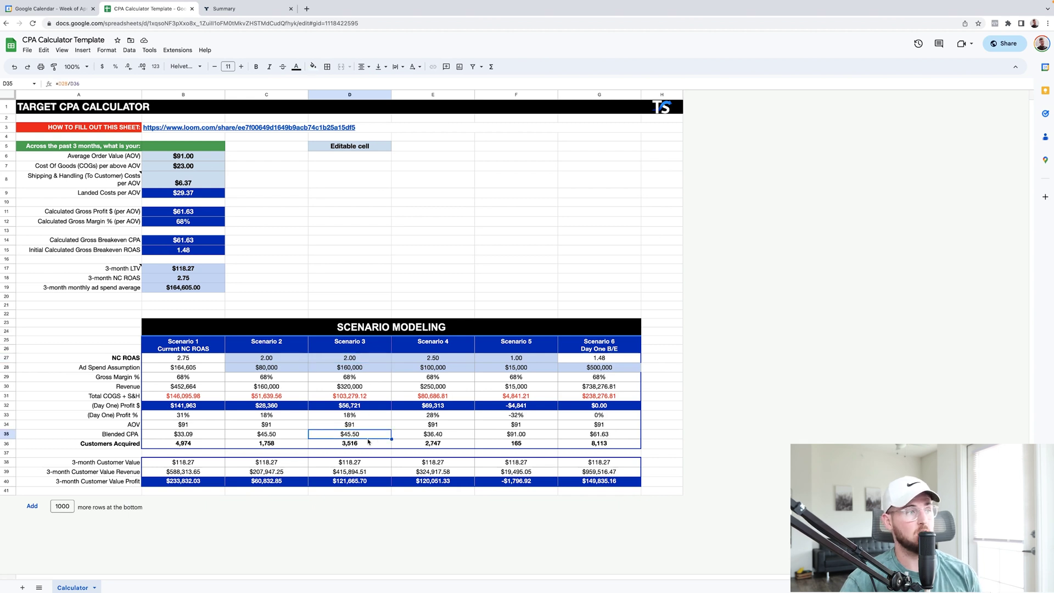
click(435, 361)
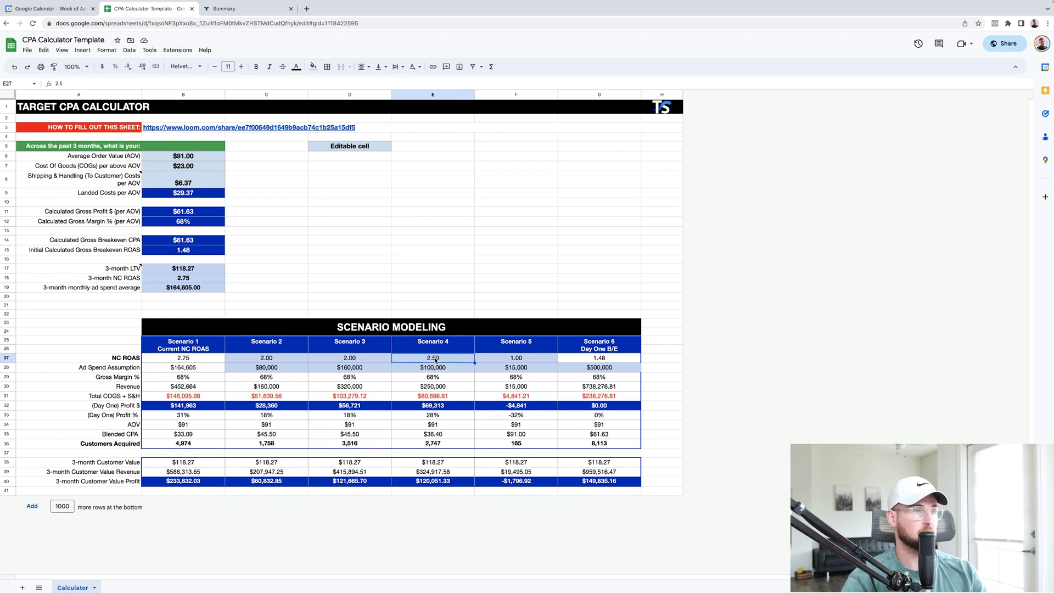
text(1.)
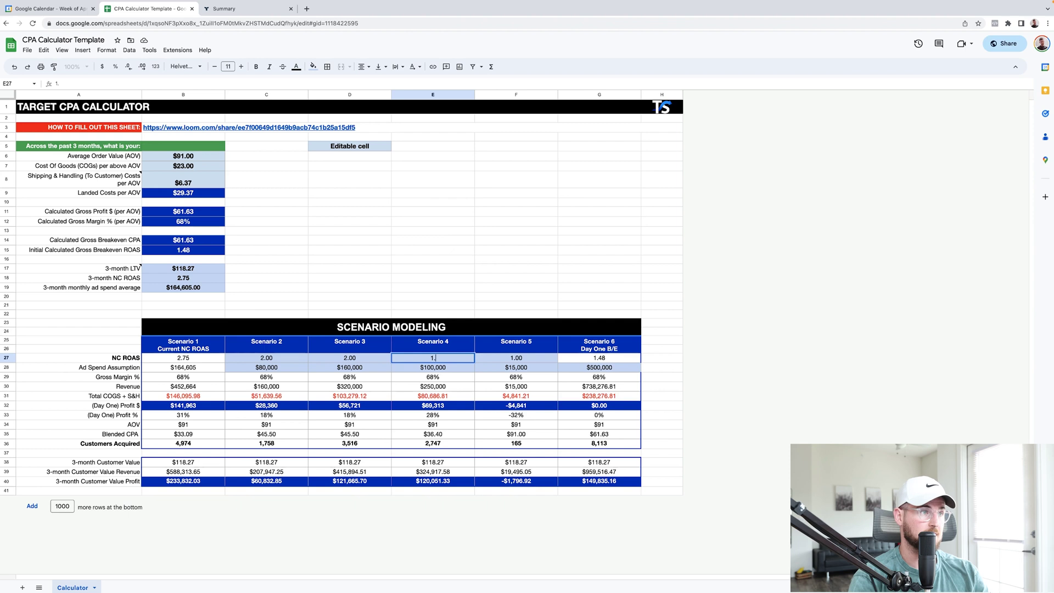
text(1)
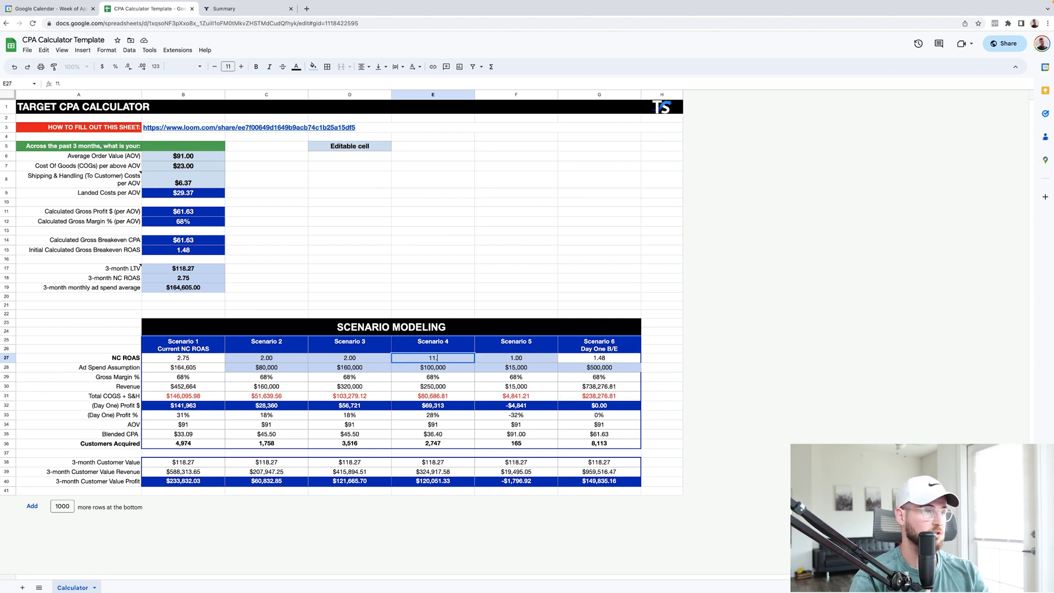
text(75)
key(Return)
click(435, 360)
text(1.)
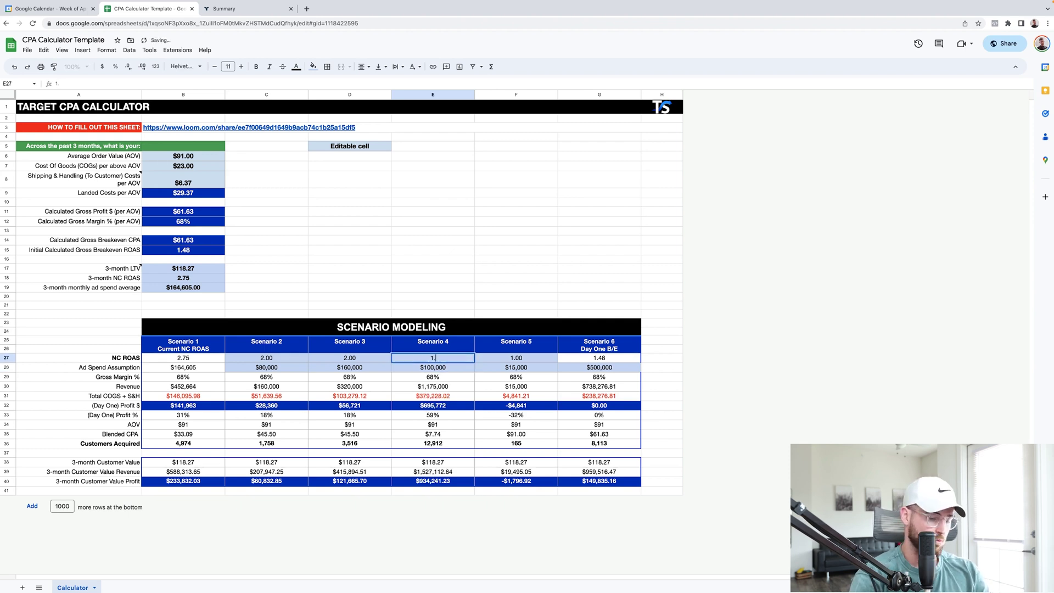
text(75)
key(Return)
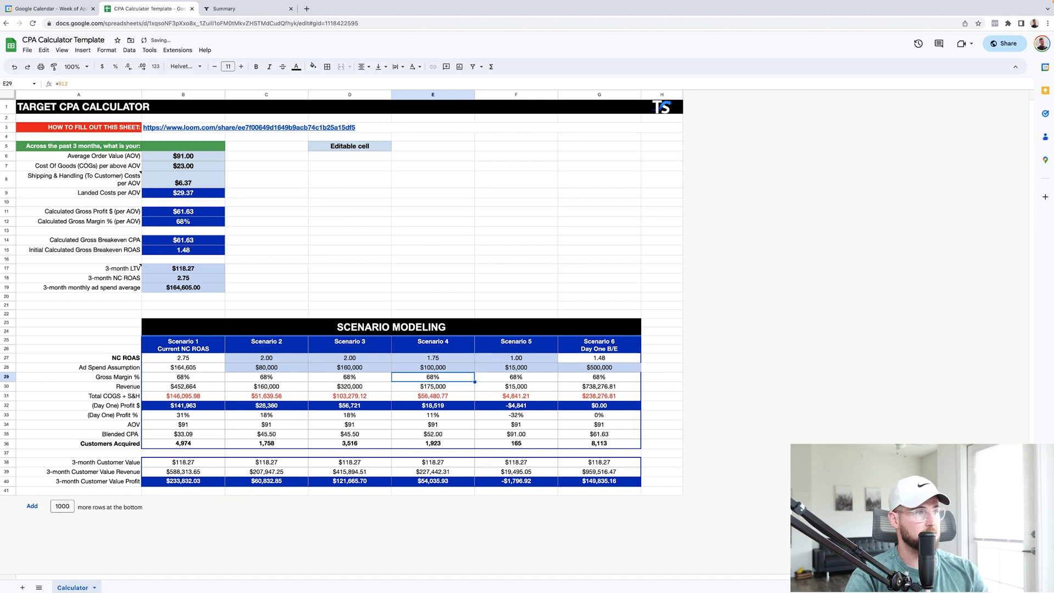
- Set Scenario 4's ad spend to $300,000 and check its recalculated day one profit
text(30000)
key(Return)
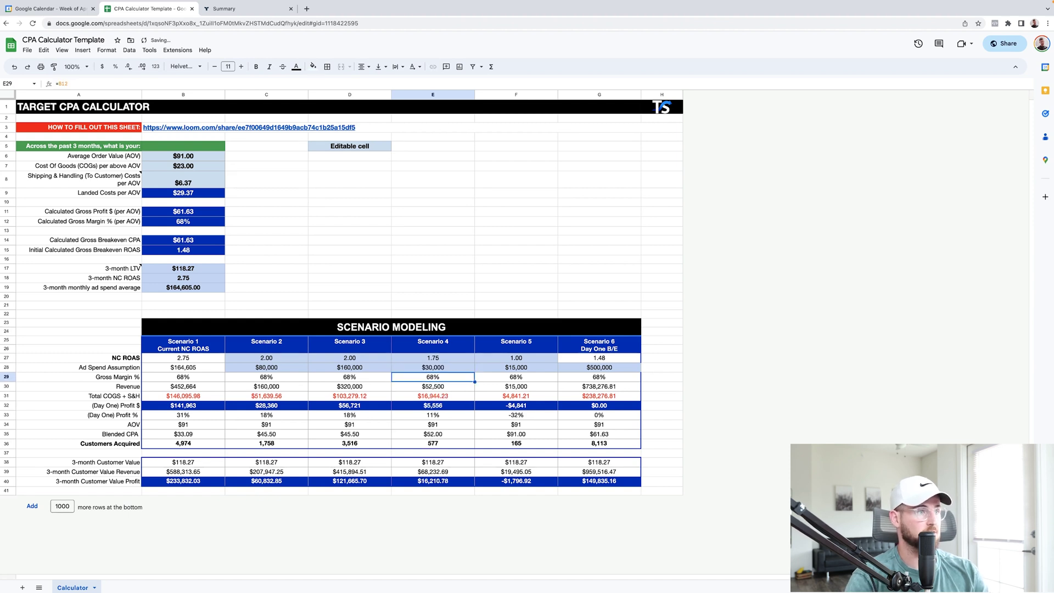
key(Up)
text(300000)
key(Return)
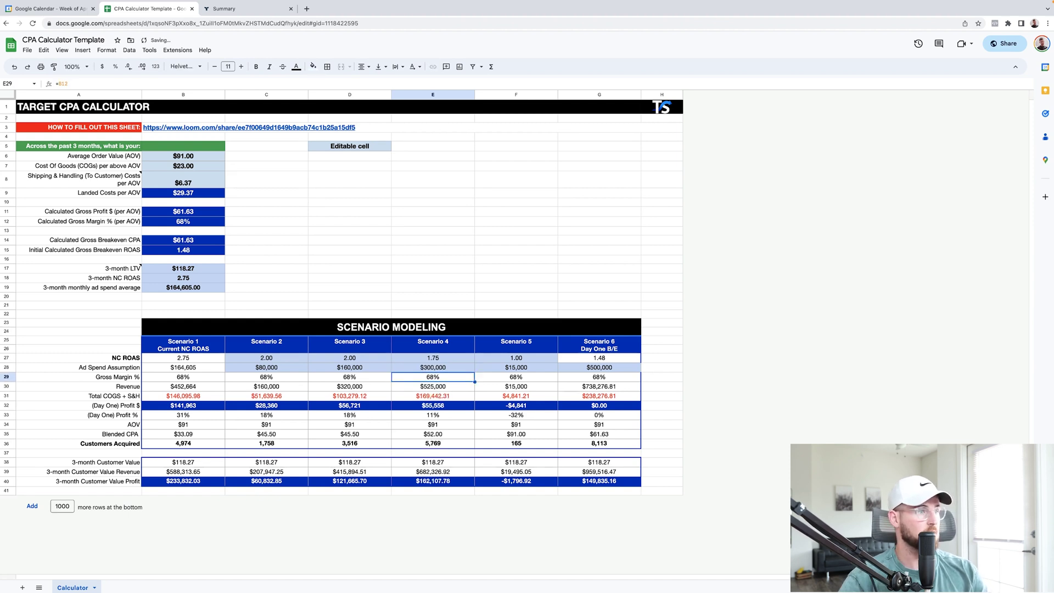
click(455, 407)
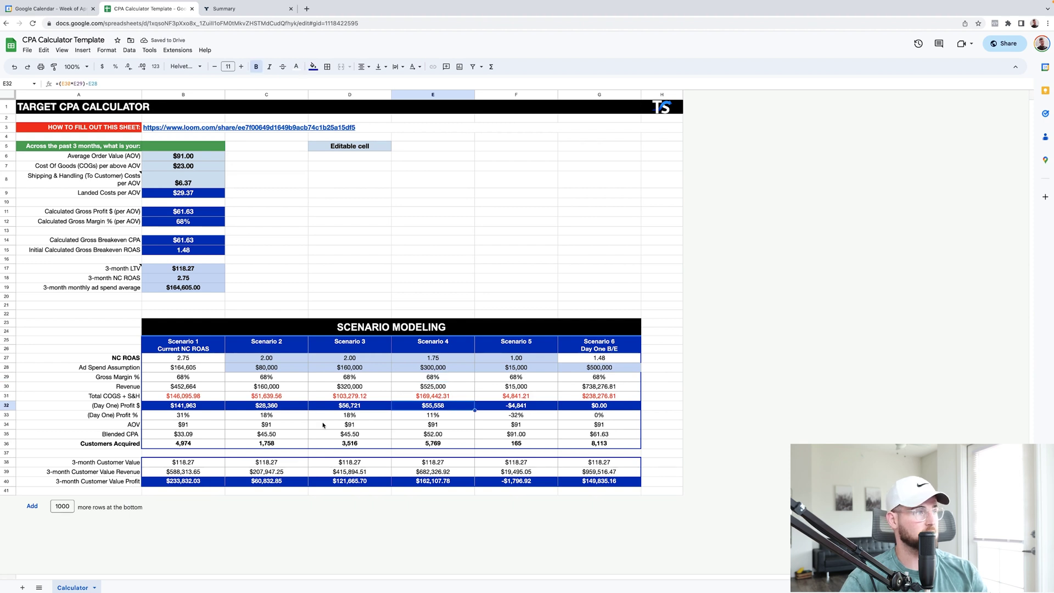
click(431, 482)
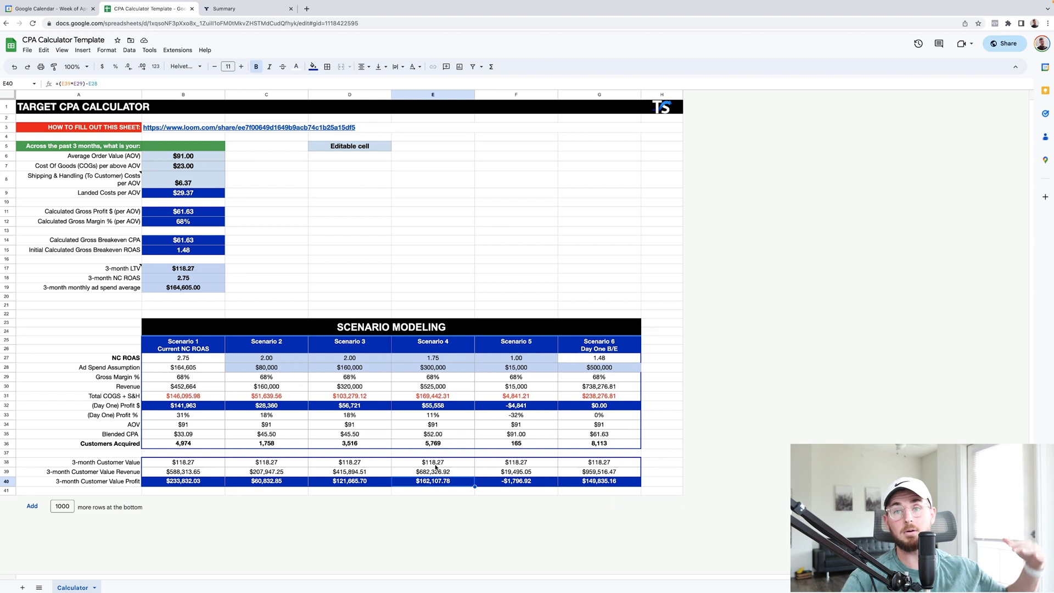
click(448, 435)
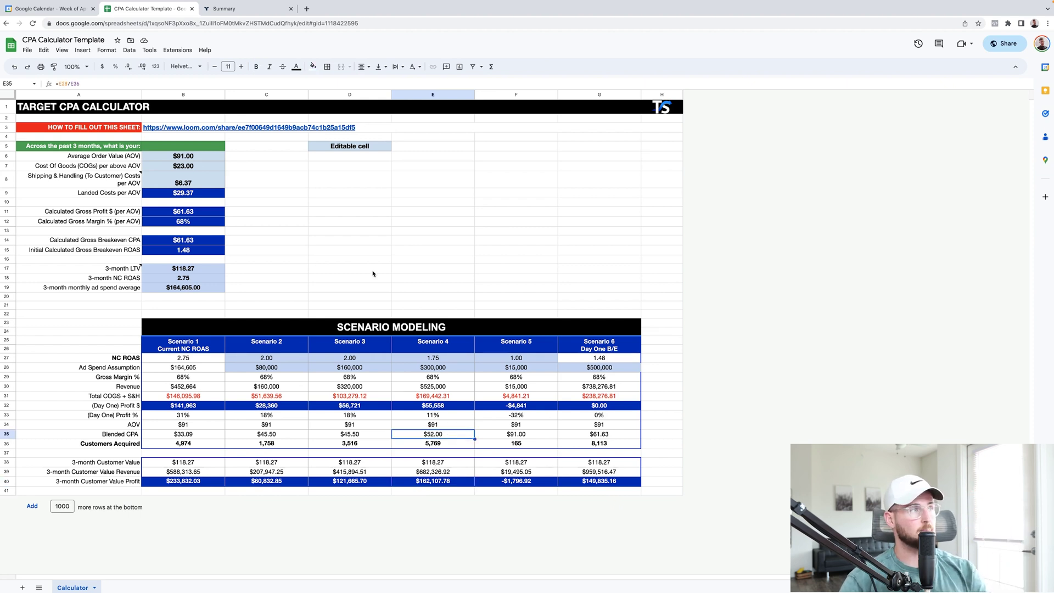
click(514, 271)
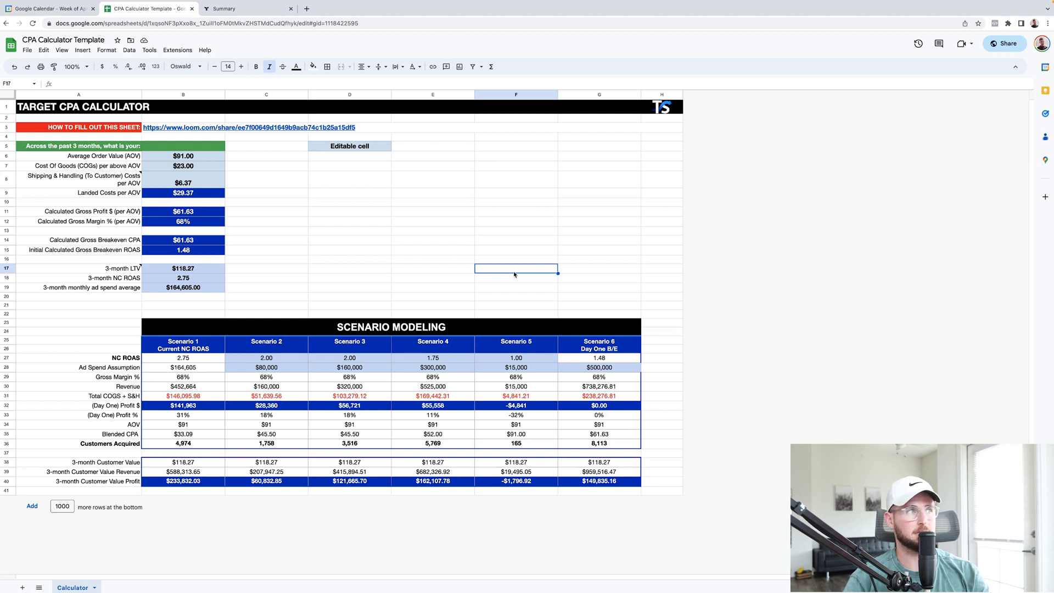
click(424, 273)
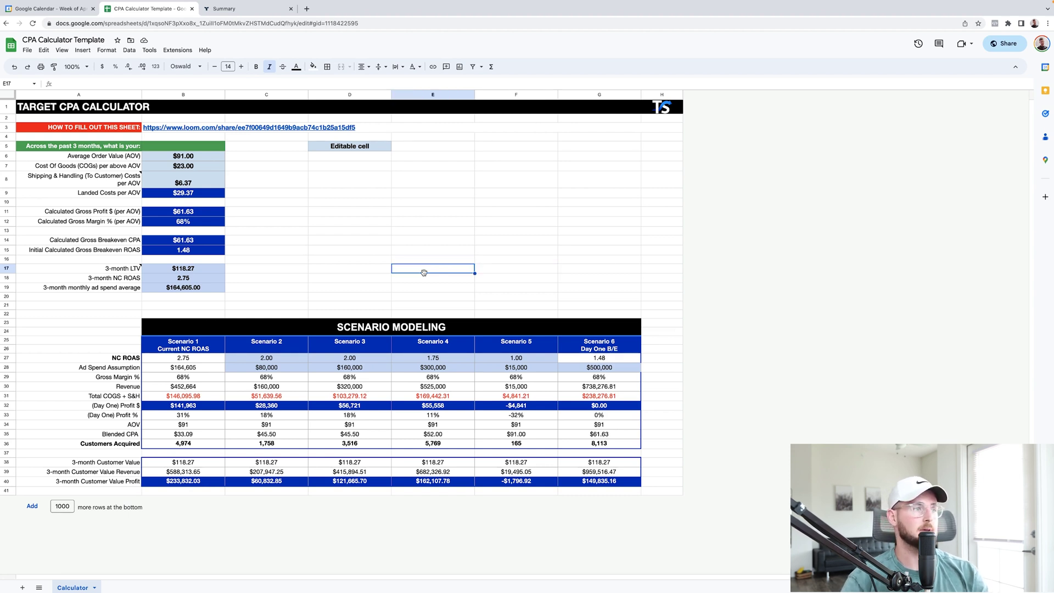